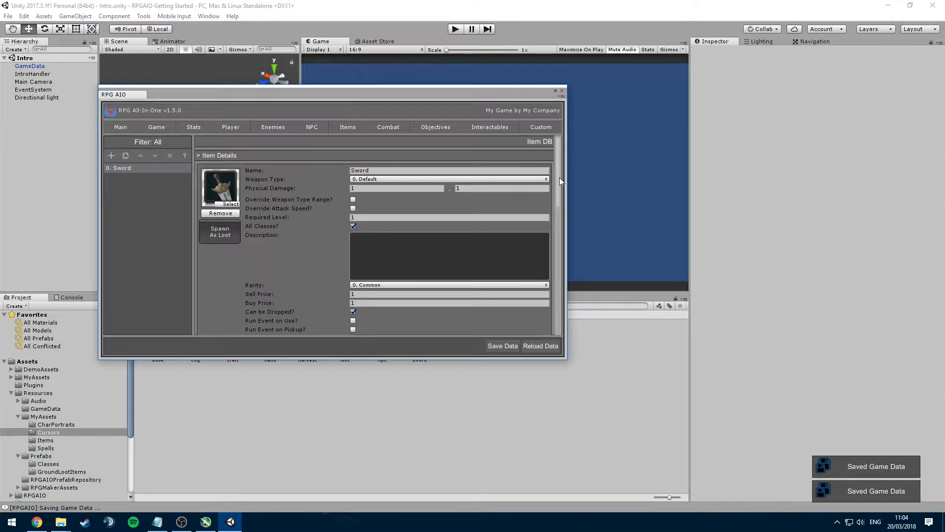
- Open the MyAssets Items folder and arrange the RPG AIO window and project area so the item icons stay visible
drag(276, 103, 404, 166)
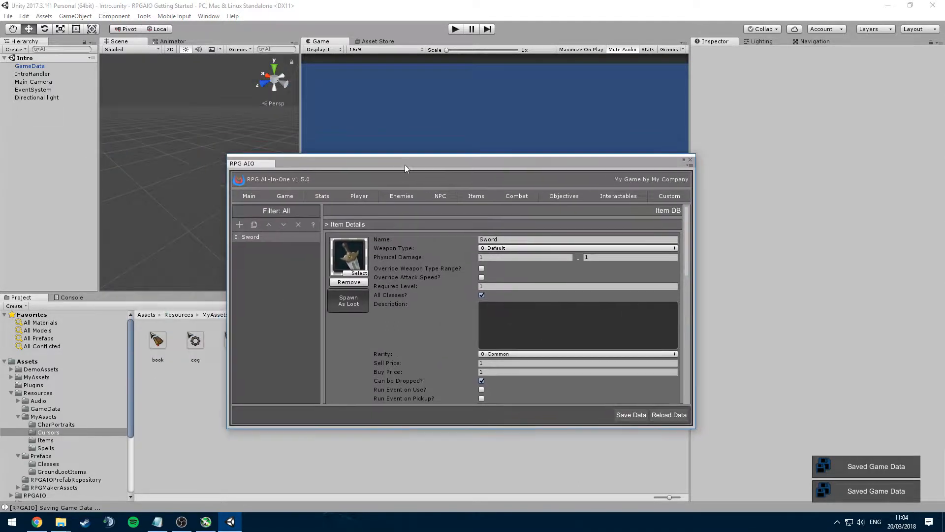
mouse_move(687, 243)
mouse_down()
mouse_move(677, 288)
mouse_move(676, 229)
mouse_up()
drag(393, 167, 461, 157)
click(59, 439)
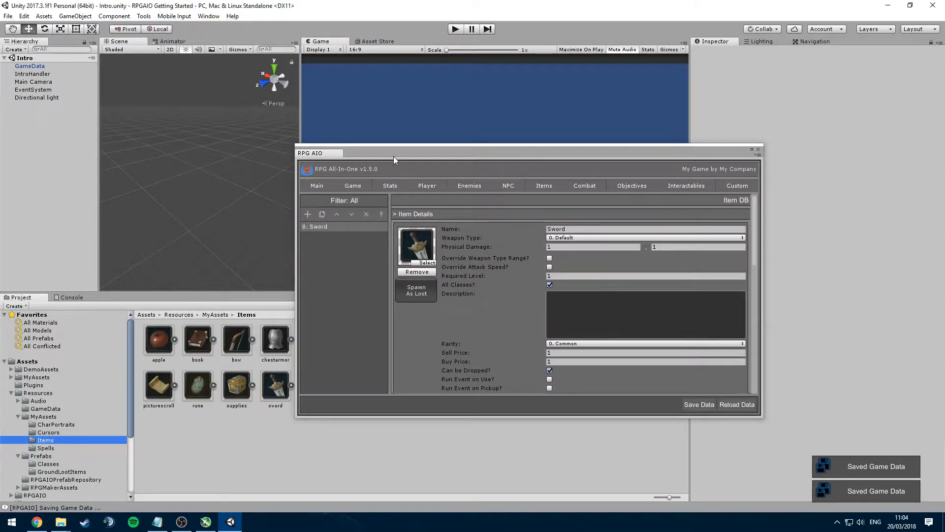
drag(394, 156, 413, 60)
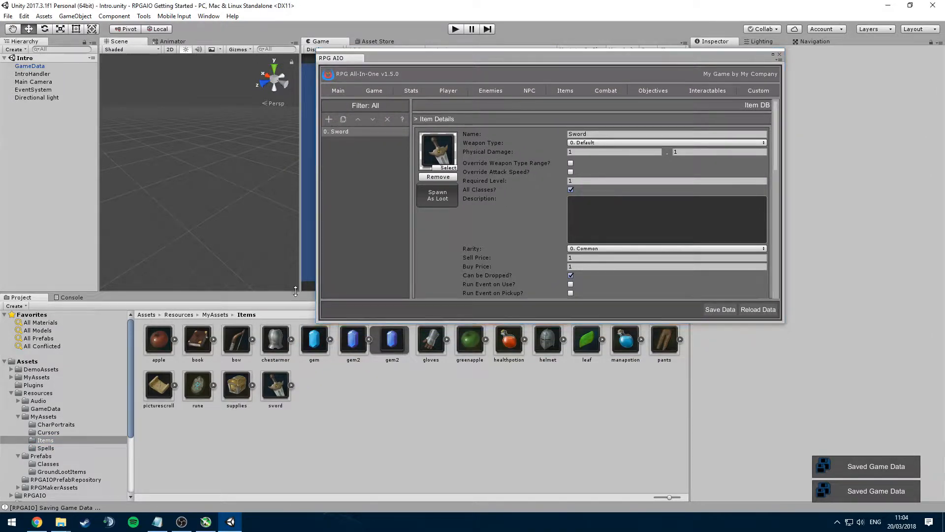
drag(296, 294, 294, 338)
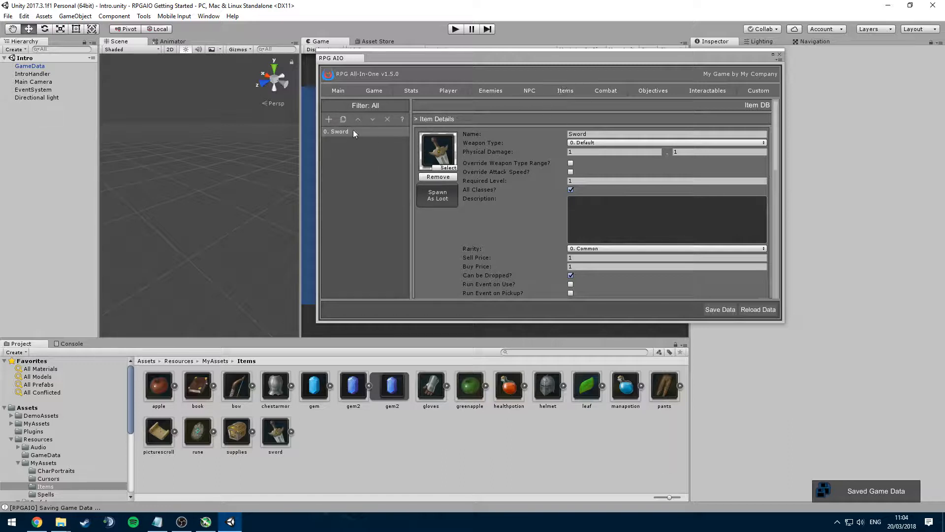
- Add an Apparel item named Chest Plate and assign the chestarmor texture as its icon
click(328, 119)
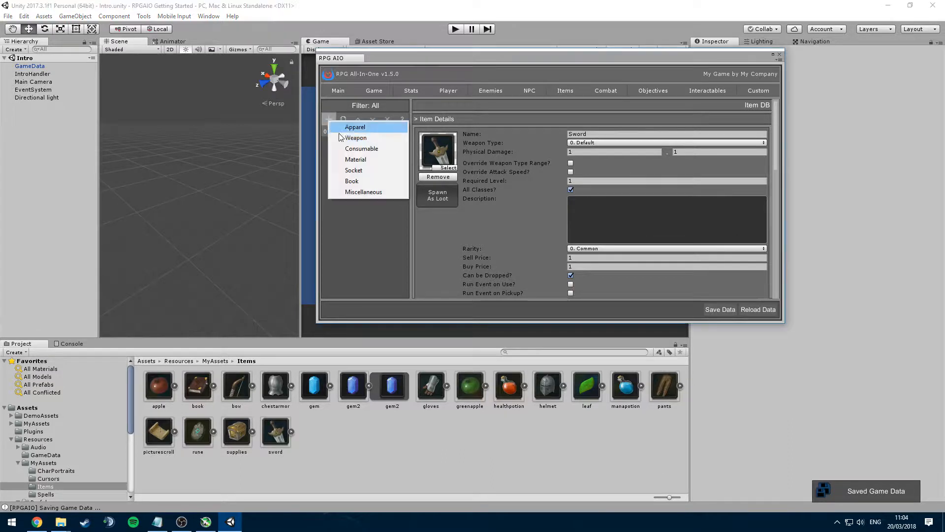
click(371, 129)
click(616, 134)
text(Ch)
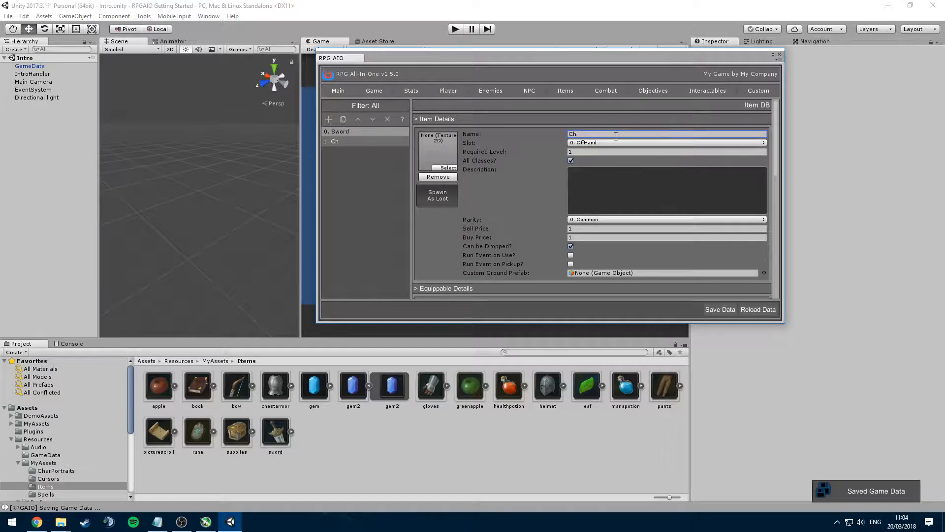
text(est Plate)
click(448, 167)
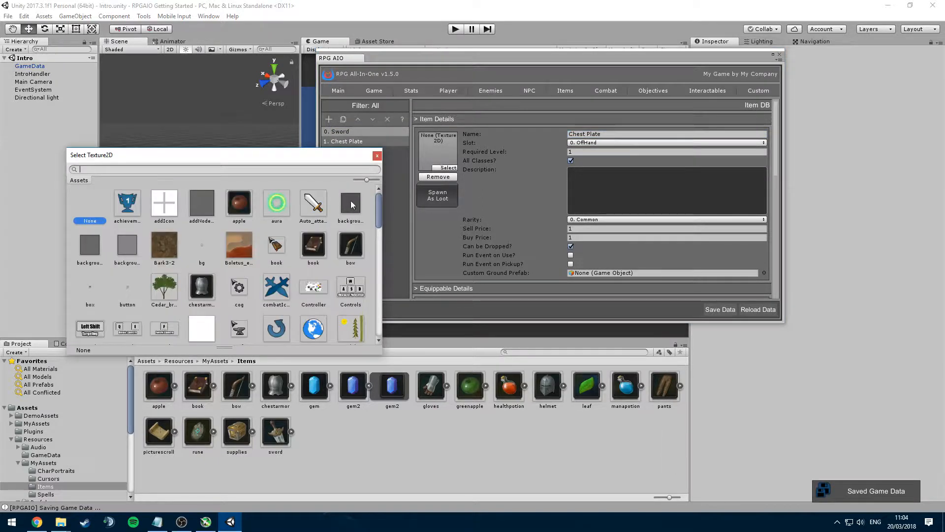
double_click(212, 284)
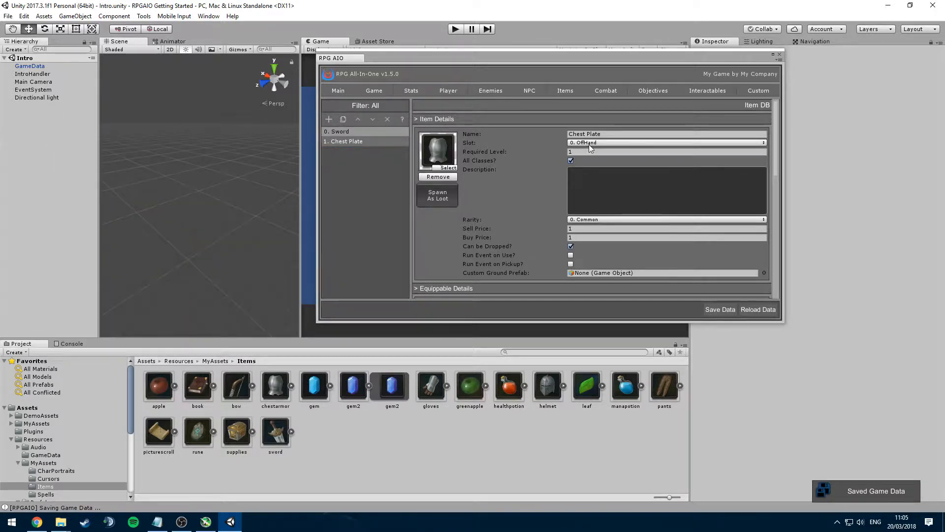
- Check which slots are available for the Chest Plate and review the general item options
click(589, 143)
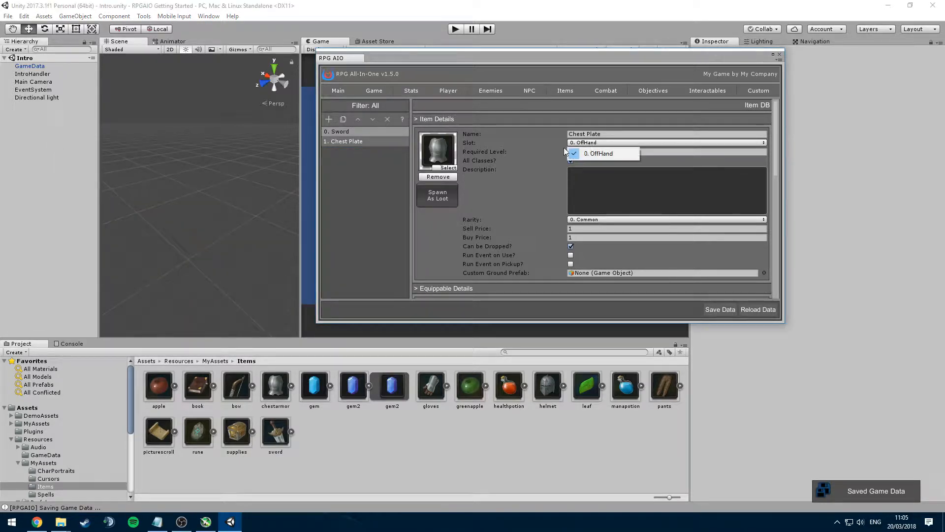
click(615, 157)
click(564, 89)
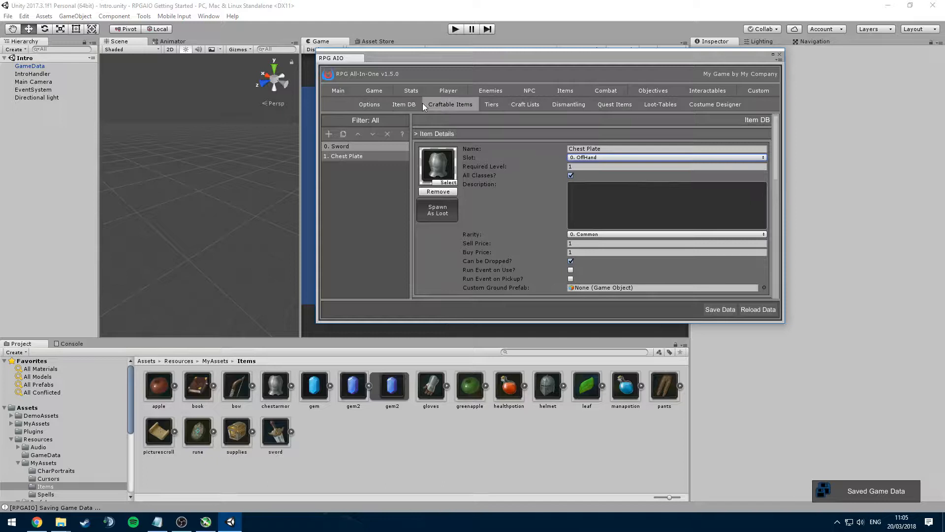
click(365, 104)
mouse_move(774, 134)
mouse_down()
mouse_move(774, 143)
mouse_move(774, 134)
mouse_up()
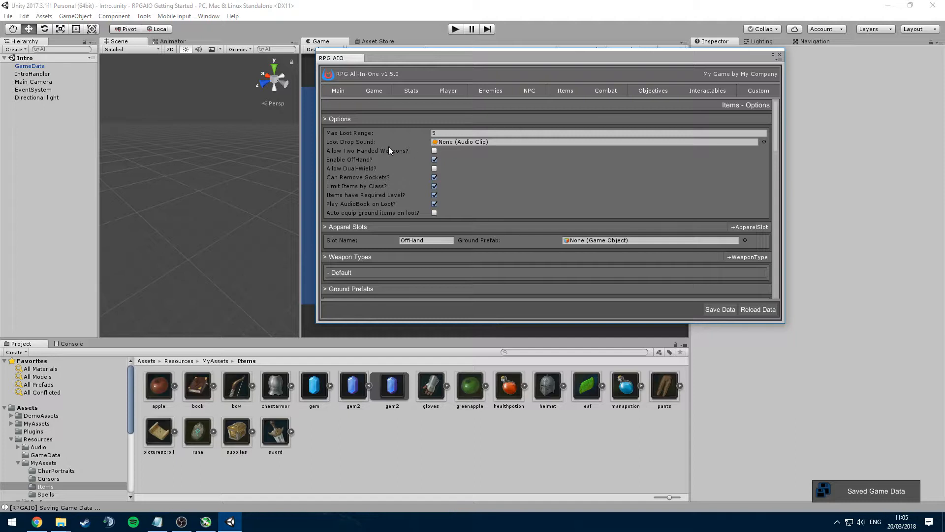
click(455, 141)
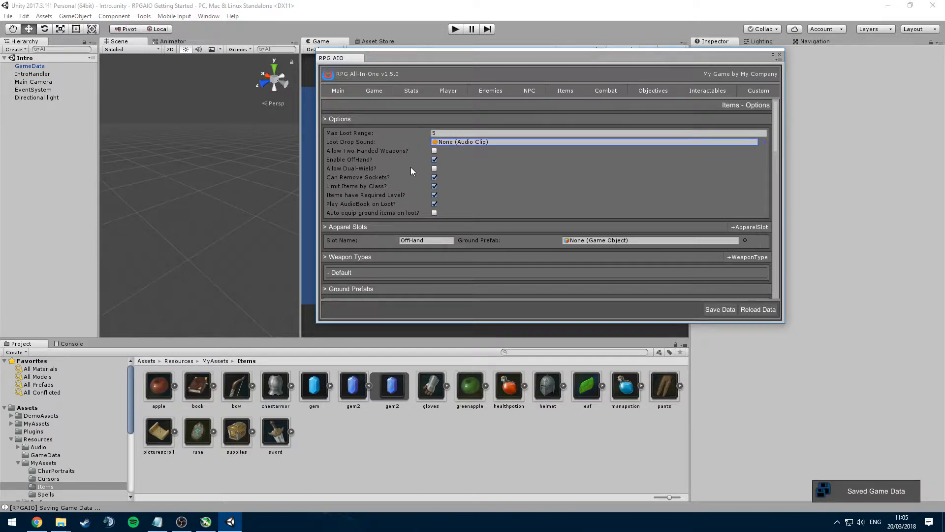
- Try the Allow Dual-Wield option and inspect its off-hand damage ratio, leaving dual-wielding disabled
scroll(418, 162, down, 3)
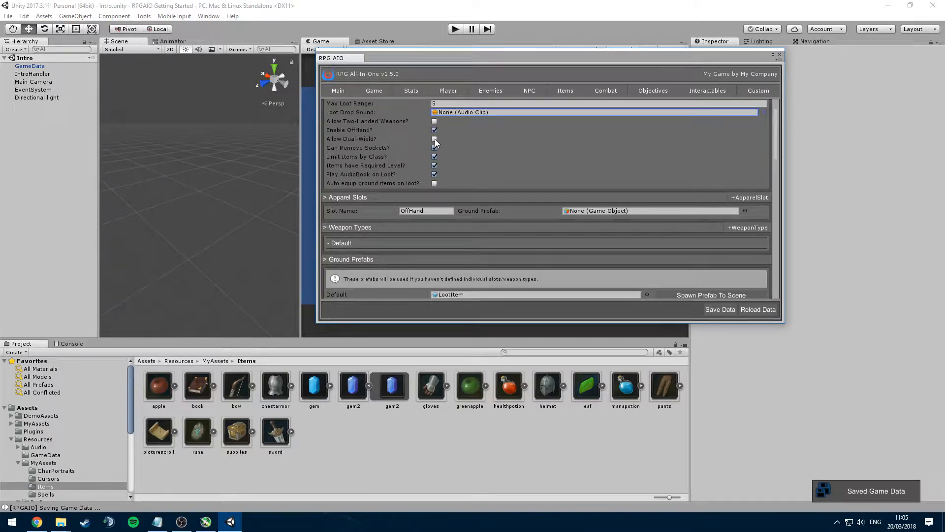
click(434, 139)
click(442, 148)
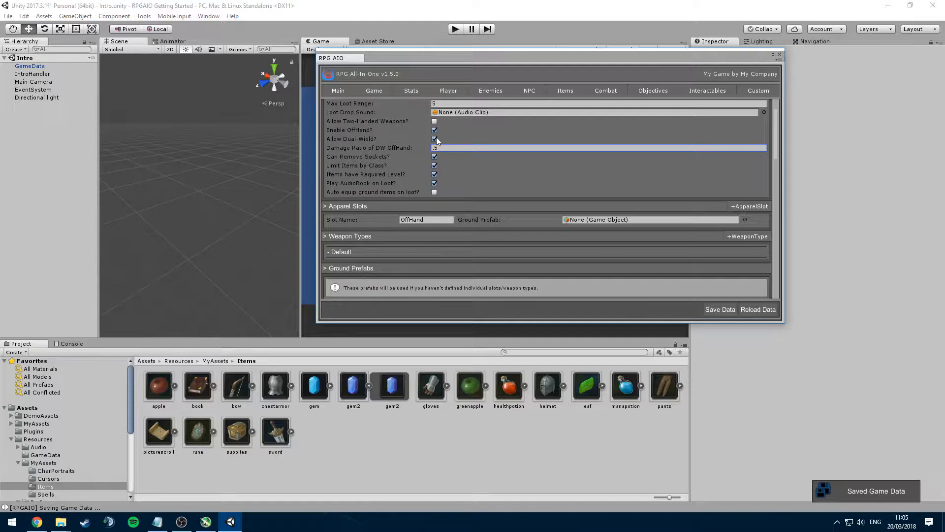
click(435, 140)
click(435, 139)
click(434, 139)
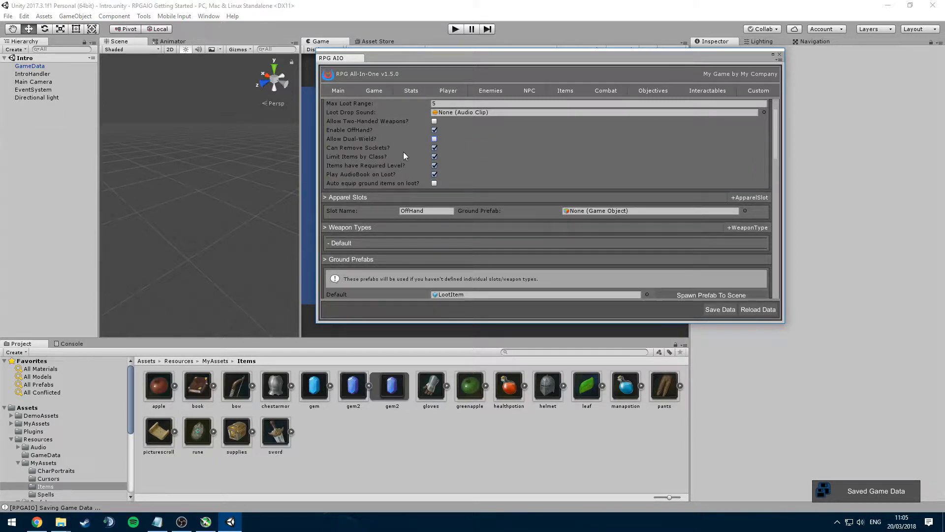
- Add four new apparel slots to the item options
mouse_move(776, 149)
mouse_down()
mouse_move(777, 140)
mouse_move(774, 159)
mouse_up()
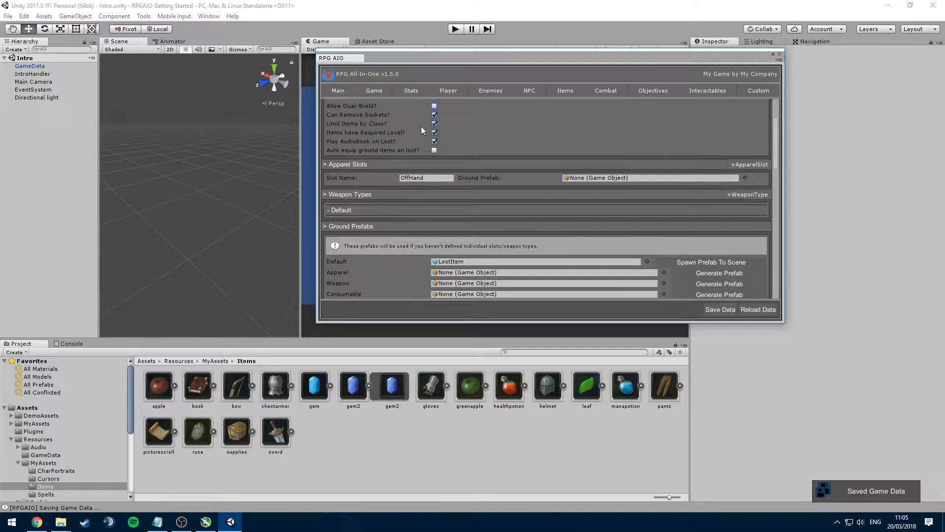
scroll(775, 154, down, 3)
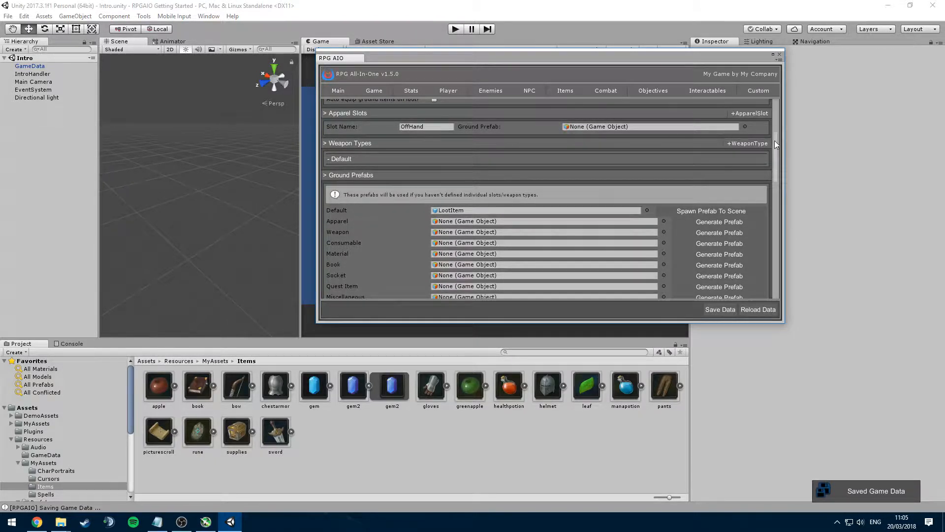
drag(775, 140, 775, 135)
click(748, 133)
click(739, 134)
click(737, 135)
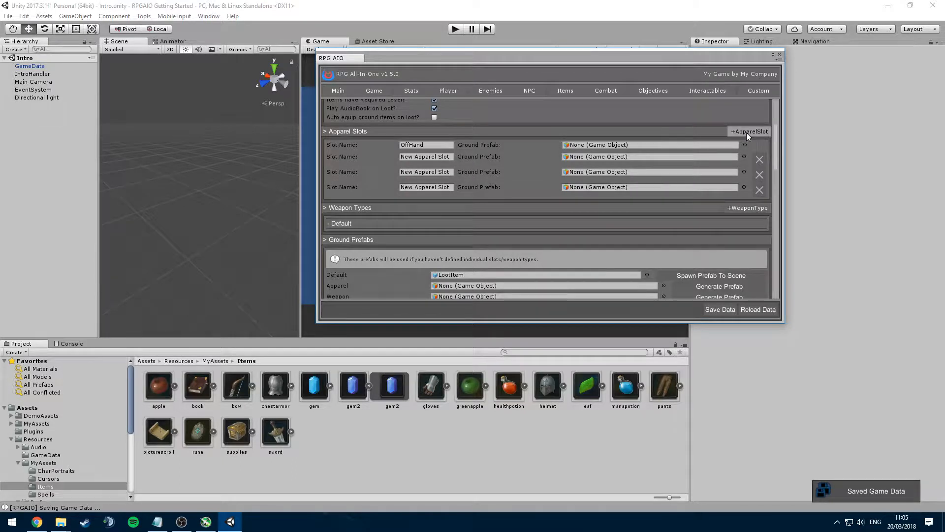
click(746, 132)
- Name the four new apparel slots Helmet, Chest, Pants and Gloves
click(438, 157)
text(JH)
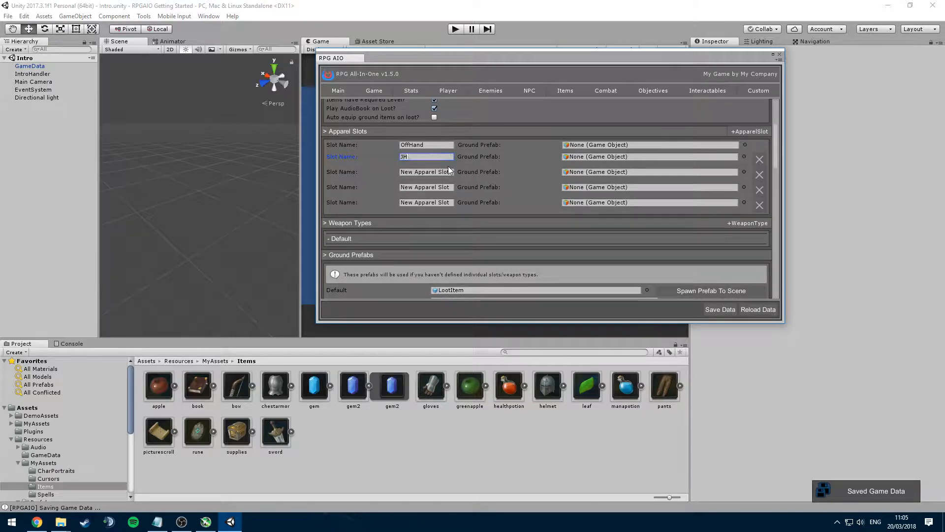
text(lmet)
click(441, 171)
text(Chest)
click(441, 186)
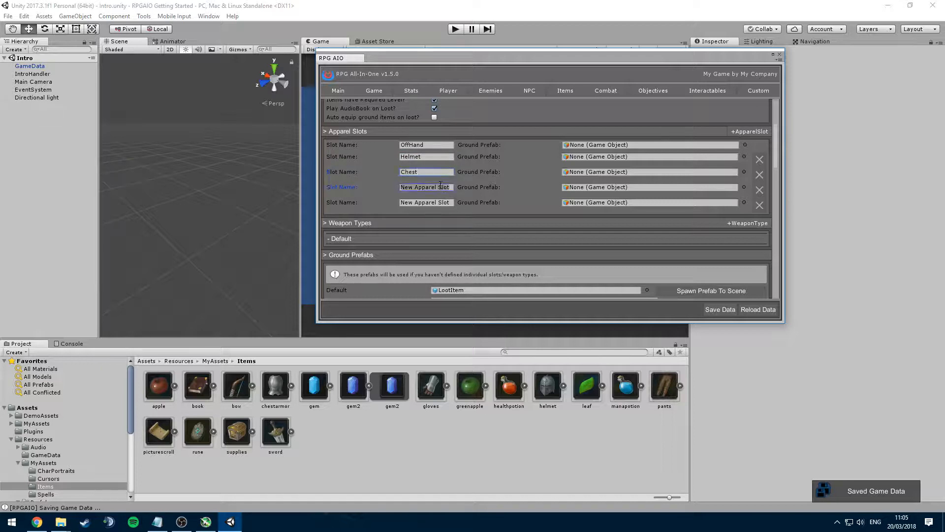
text(Pants)
click(436, 203)
text(Gloves)
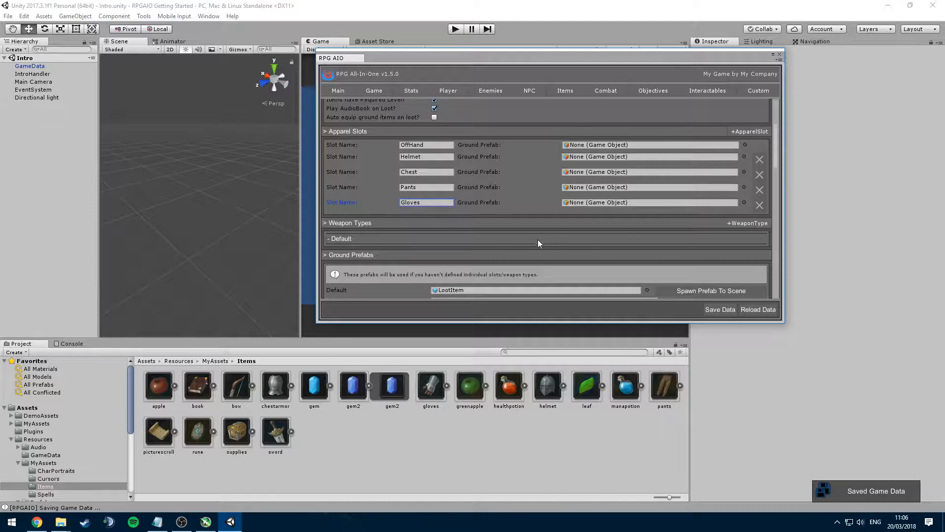
- Examine the settings of the Default weapon type and collapse them again
click(562, 238)
scroll(743, 227, down, 2)
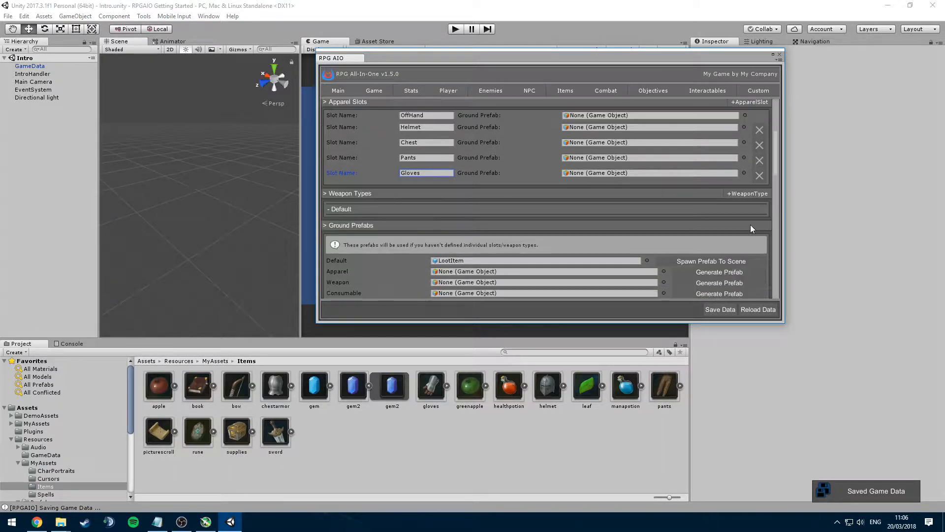
click(716, 212)
click(463, 211)
scroll(504, 227, down, 2)
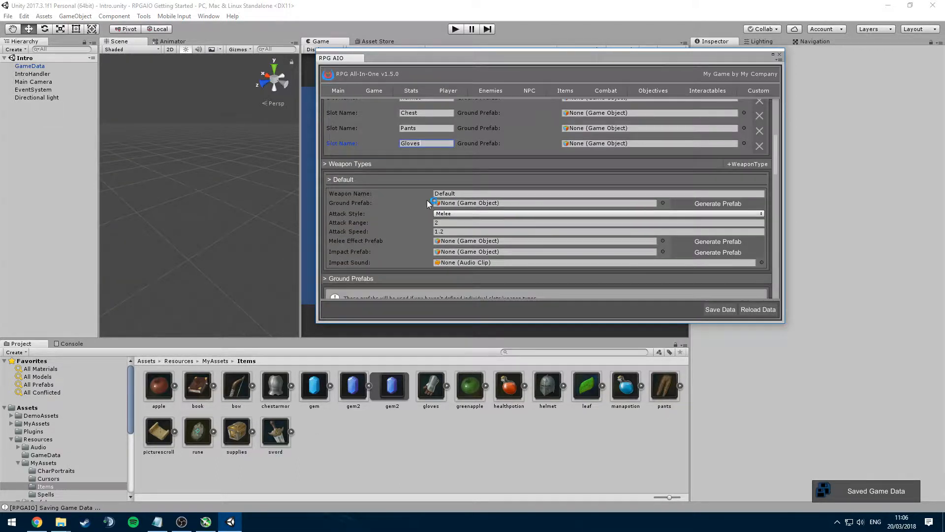
click(427, 179)
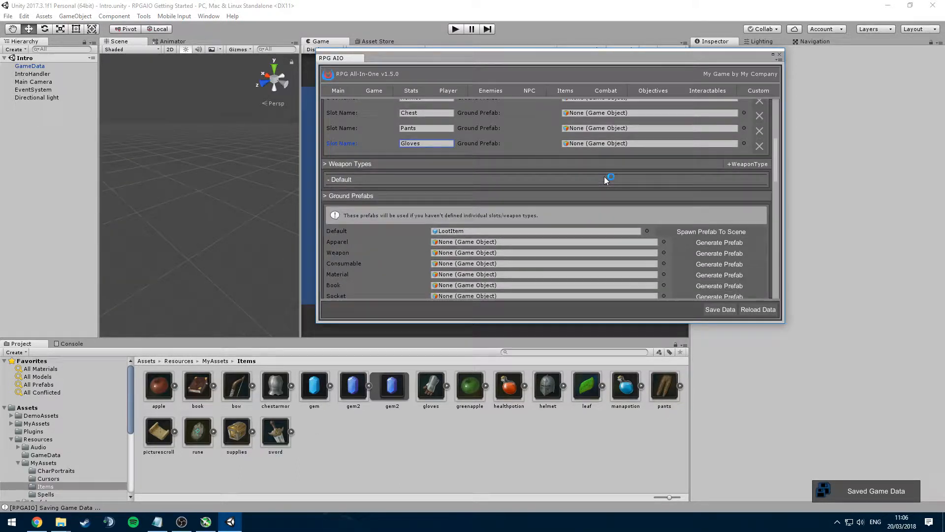
- Add a weapon type named Bow and set its attack style to Ranged
click(742, 164)
click(388, 196)
click(506, 207)
text(Bow)
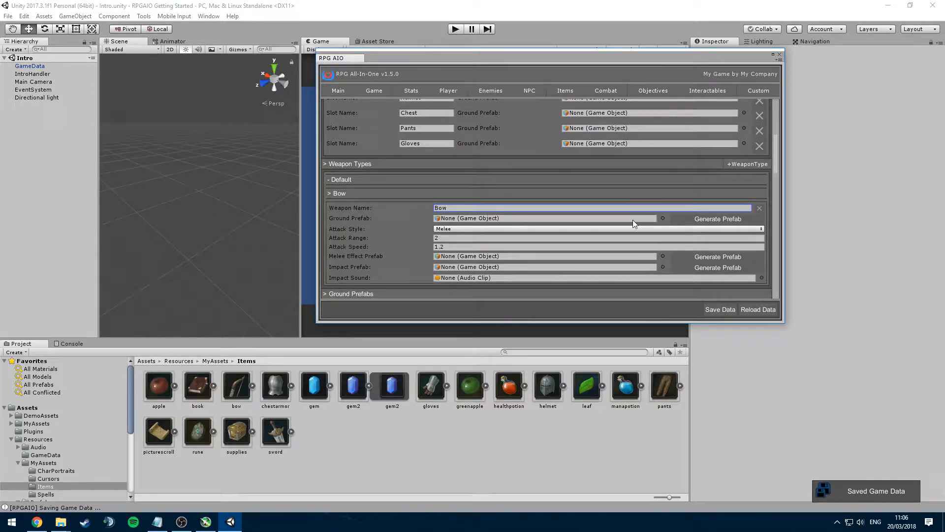
click(633, 219)
click(453, 230)
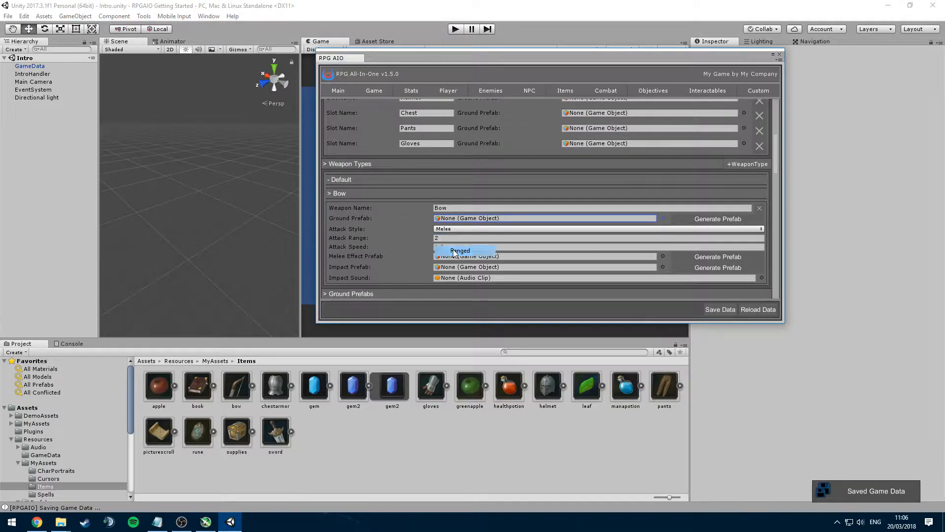
click(455, 251)
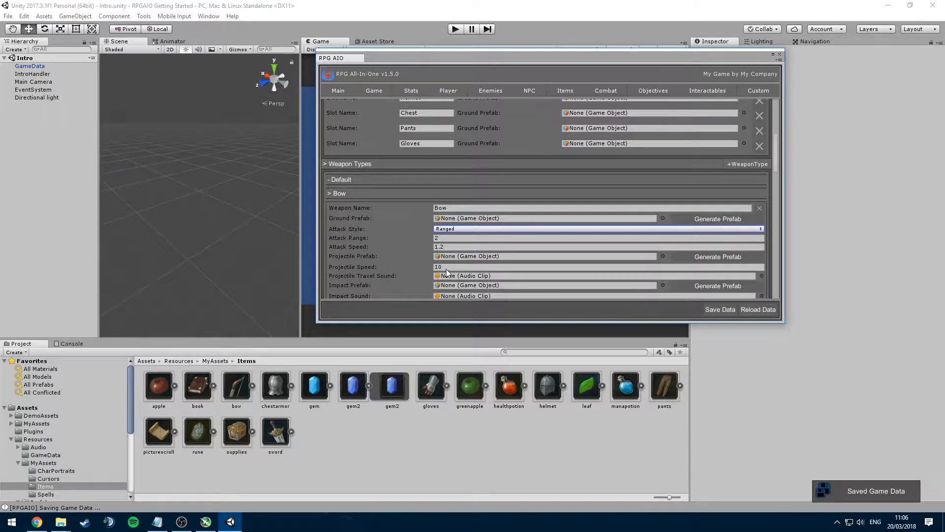
- Generate a projectile prefab for the Bow and focus the scene view on its spawned instance
click(486, 256)
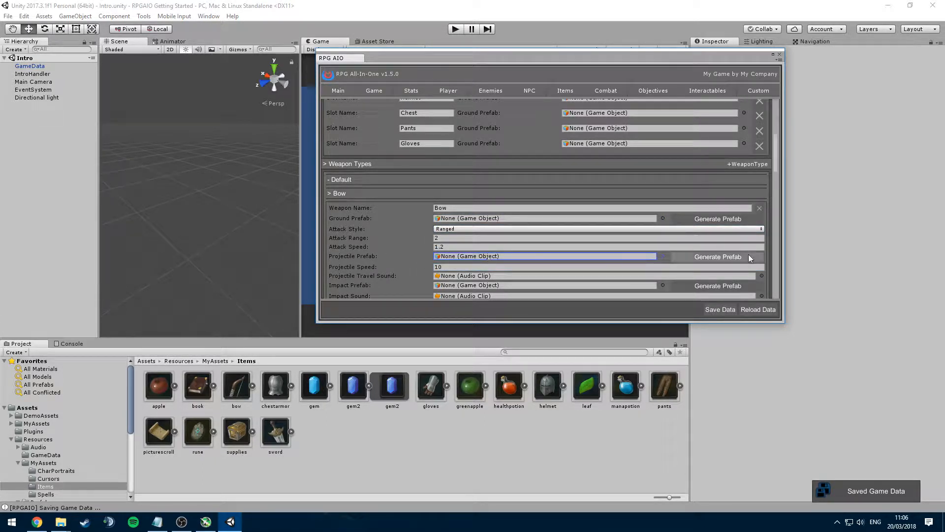
click(747, 257)
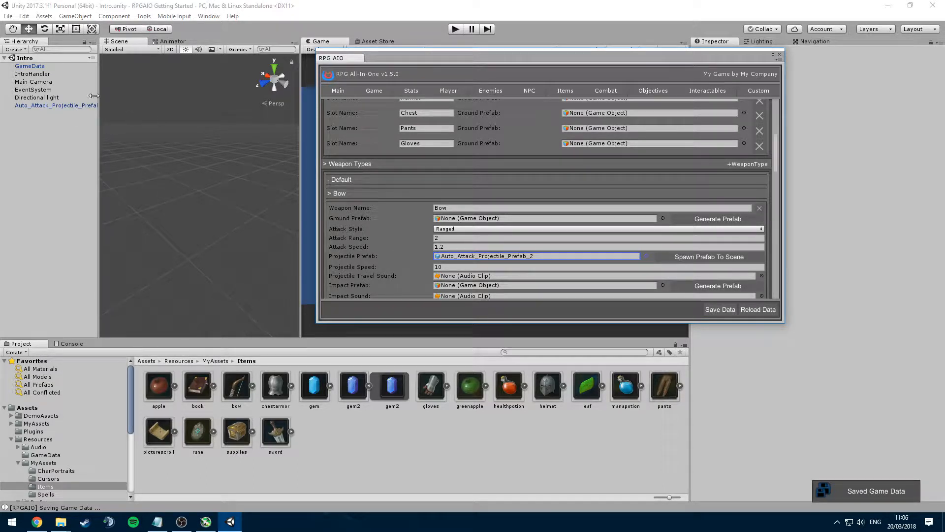
click(54, 107)
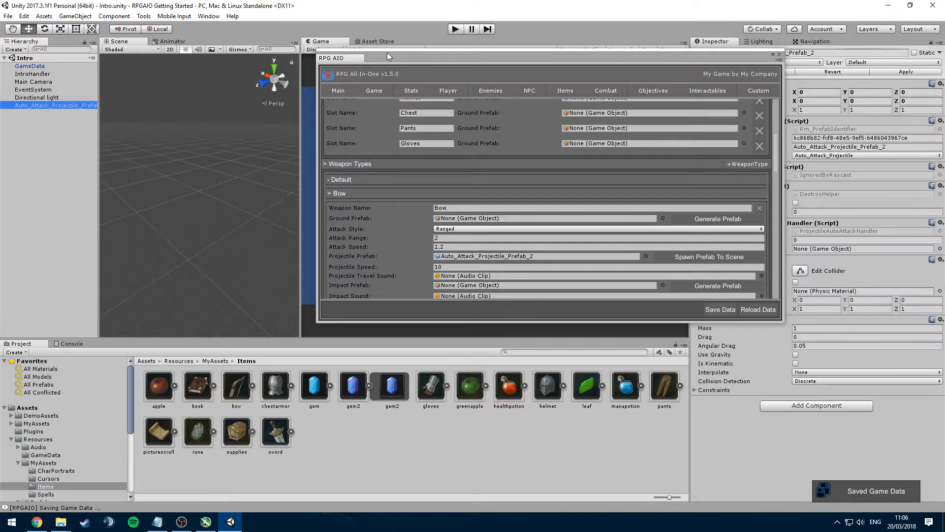
drag(388, 56, 330, 300)
double_click(74, 105)
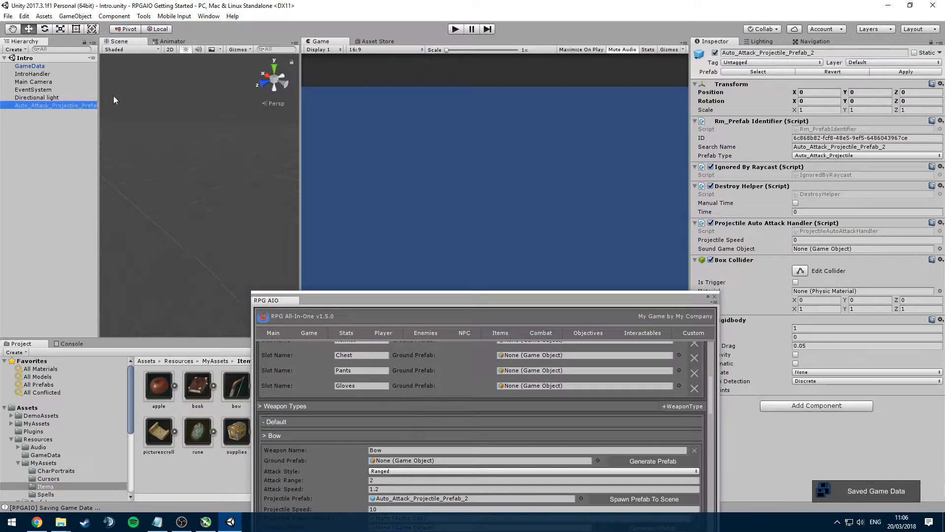
- Add a sphere as a child of the projectile prefab and scale it down uniformly to about 0.36
right_click(65, 106)
mouse_move(117, 233)
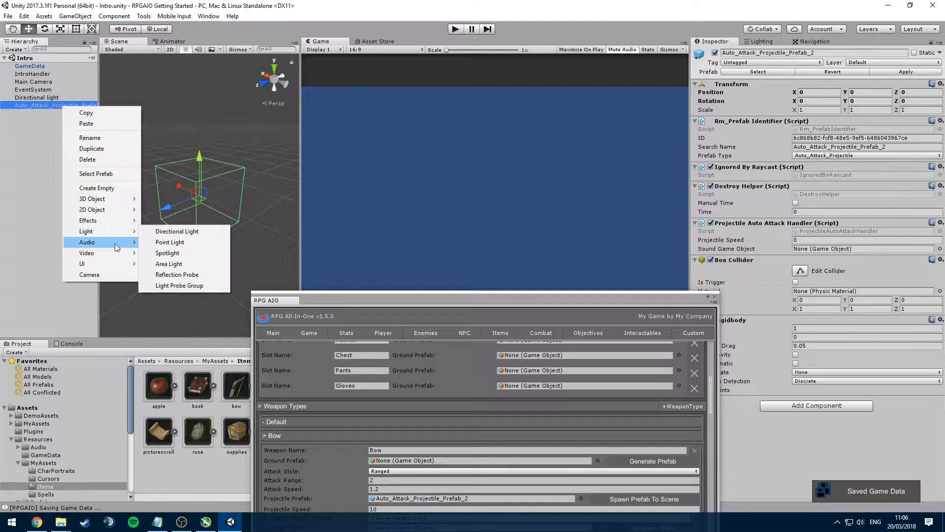
mouse_move(123, 198)
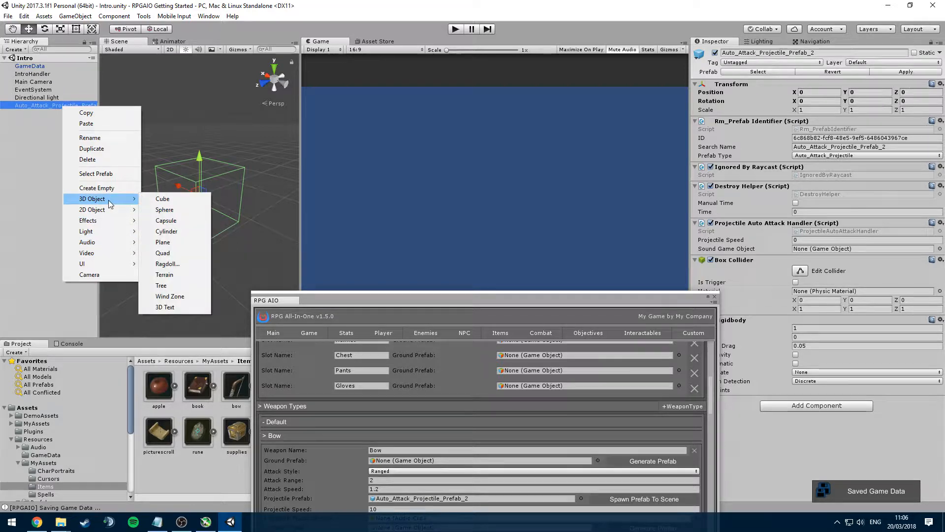
click(166, 209)
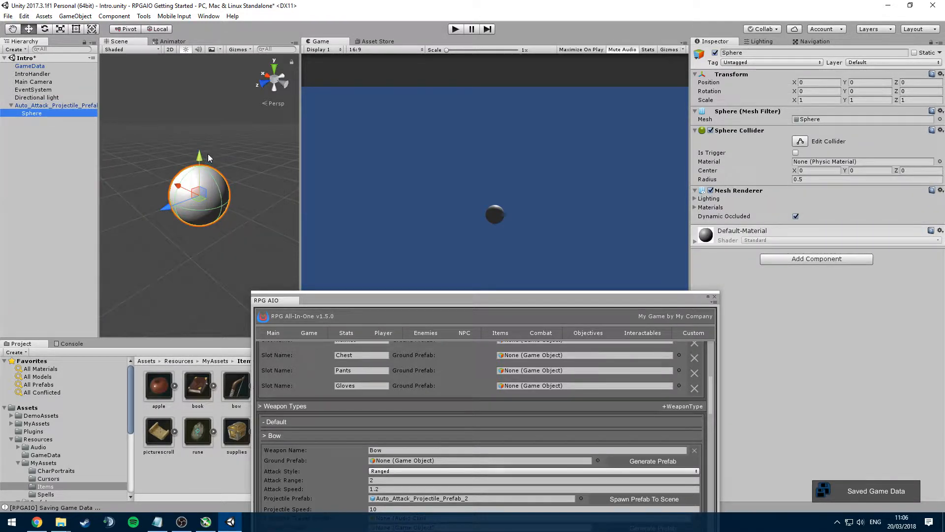
key(r)
click(201, 181)
drag(201, 180, 205, 219)
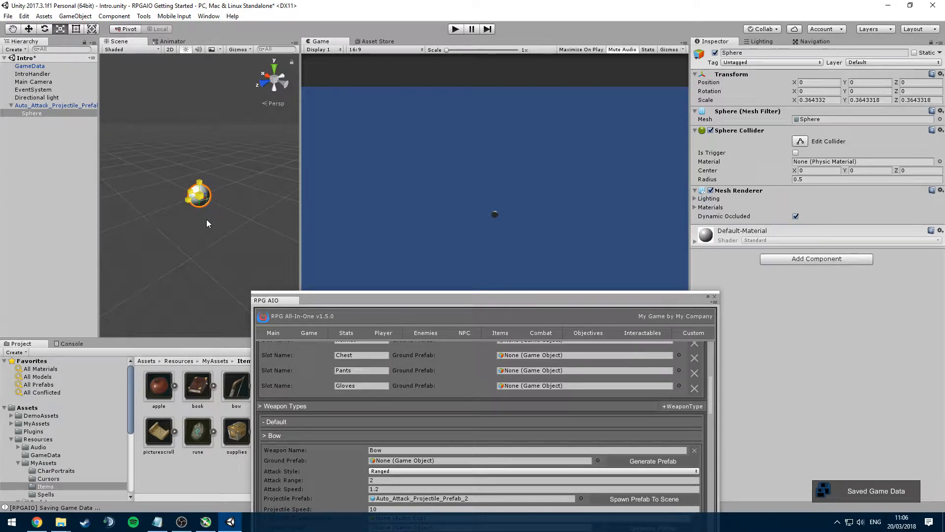
- Remove the Sphere Collider component from the sphere inside the projectile prefab
key(w)
right_click(745, 131)
click(761, 173)
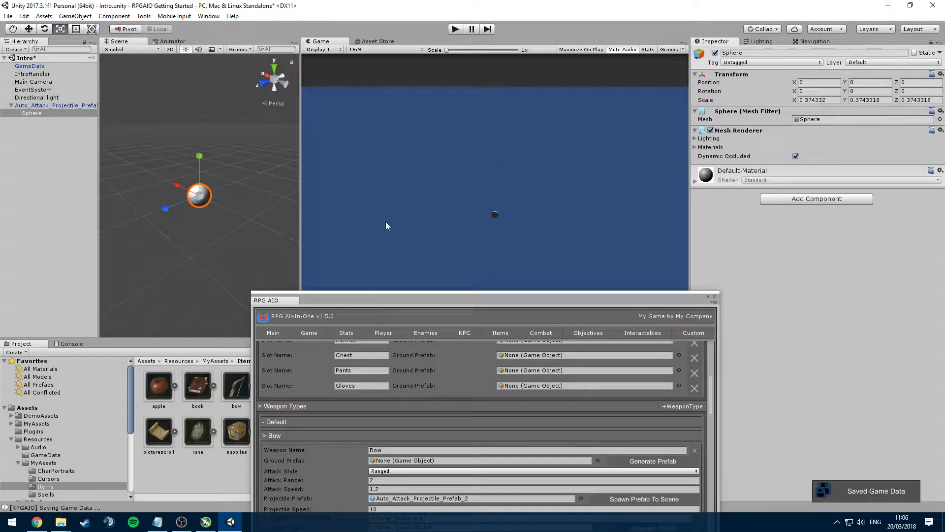
- Apply the changes on the spawned instance to the projectile prefab and delete that instance from the scene
click(50, 105)
alt+drag(223, 195, 278, 187)
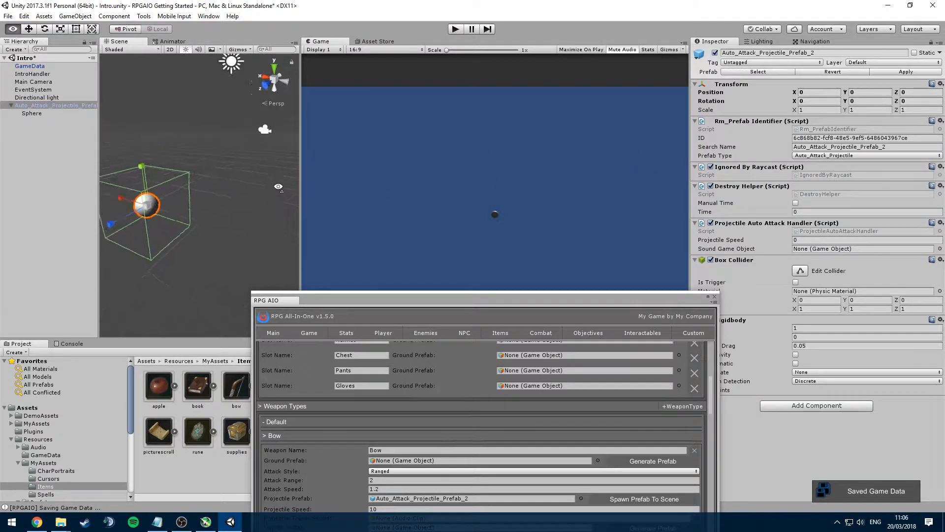
right_drag(278, 187, 242, 139)
scroll(158, 105, down, 8)
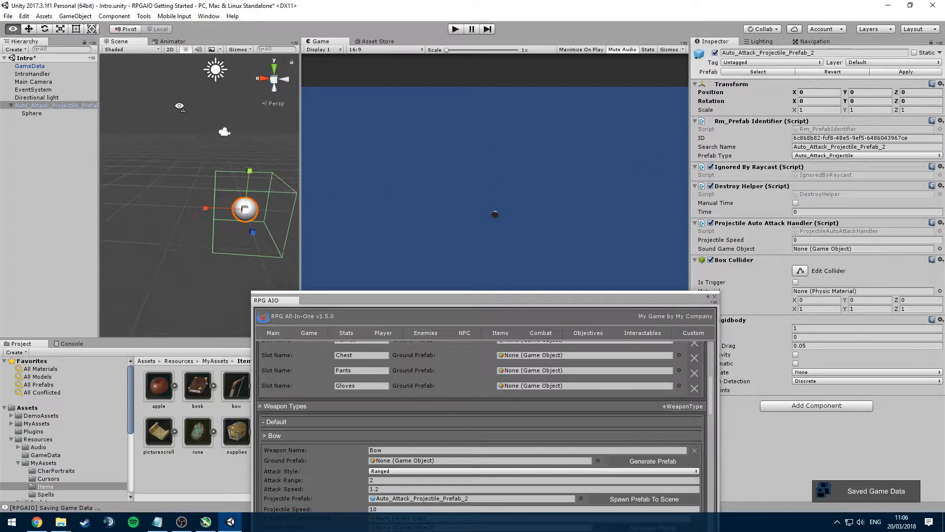
click(885, 72)
click(41, 106)
key(Delete)
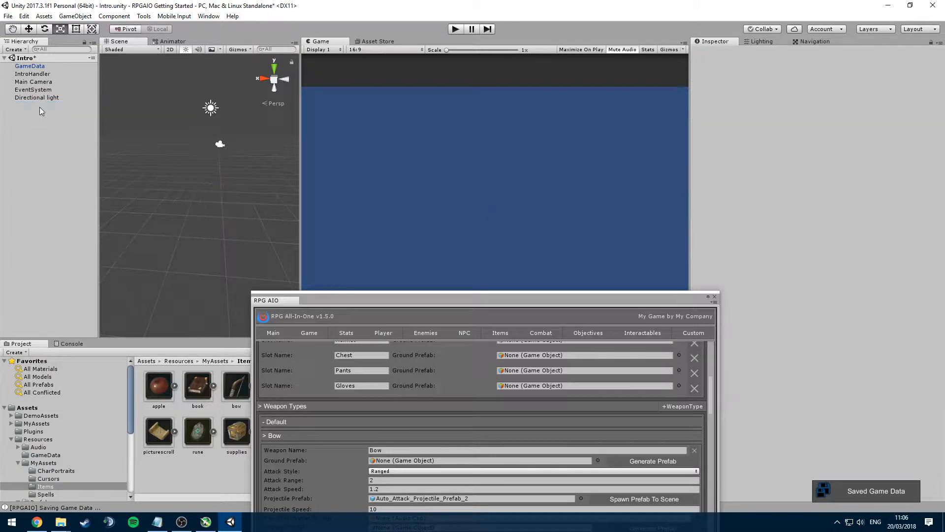
- Examine the Bow's projectile speed, travel sound, impact prefab and impact sound settings, and the ground prefabs below them
drag(365, 294, 347, 103)
scroll(375, 248, down, 3)
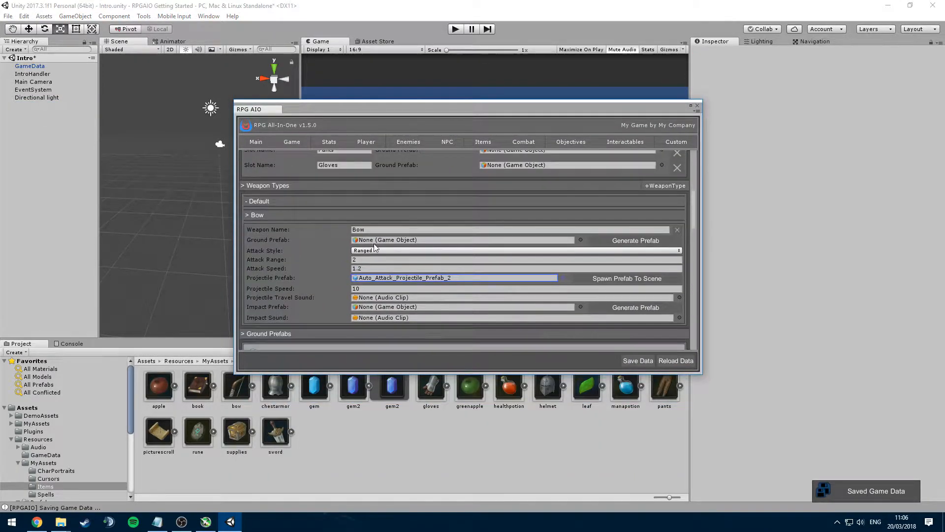
scroll(375, 248, down, 2)
scroll(379, 232, down, 2)
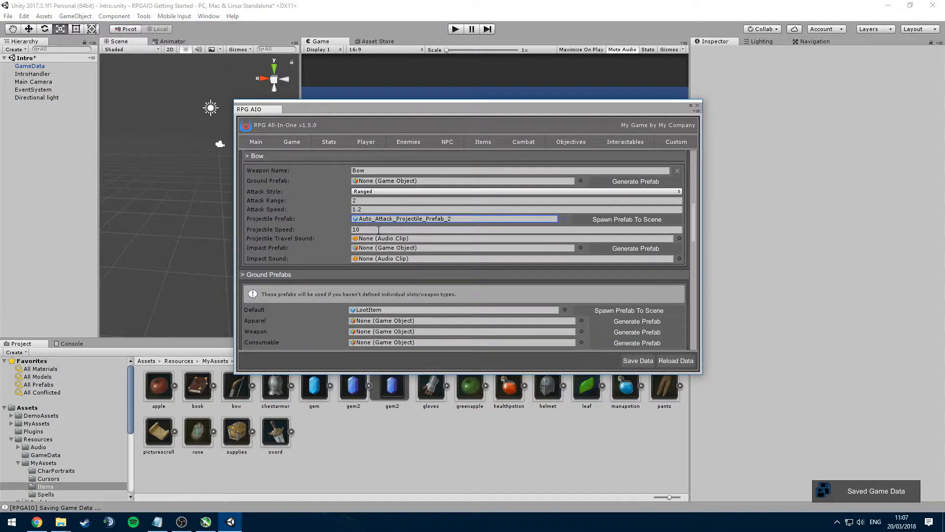
click(366, 239)
click(366, 229)
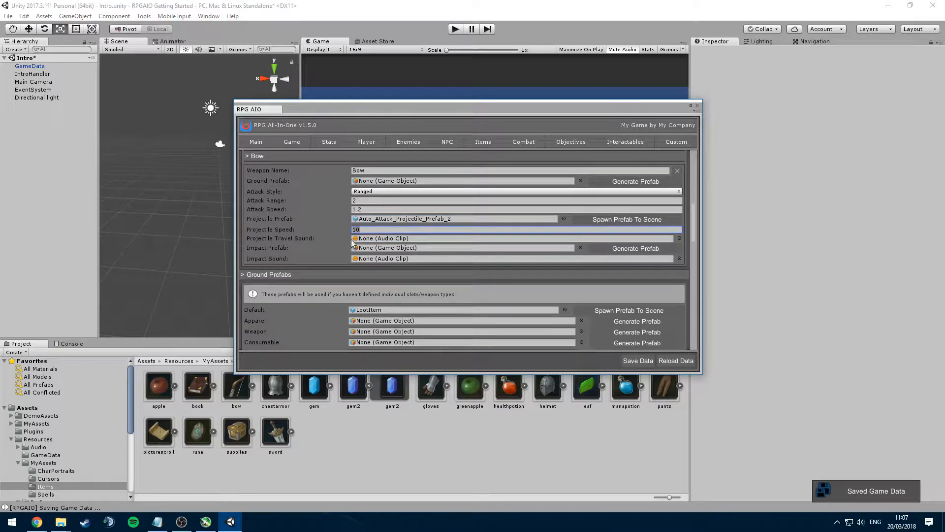
click(374, 259)
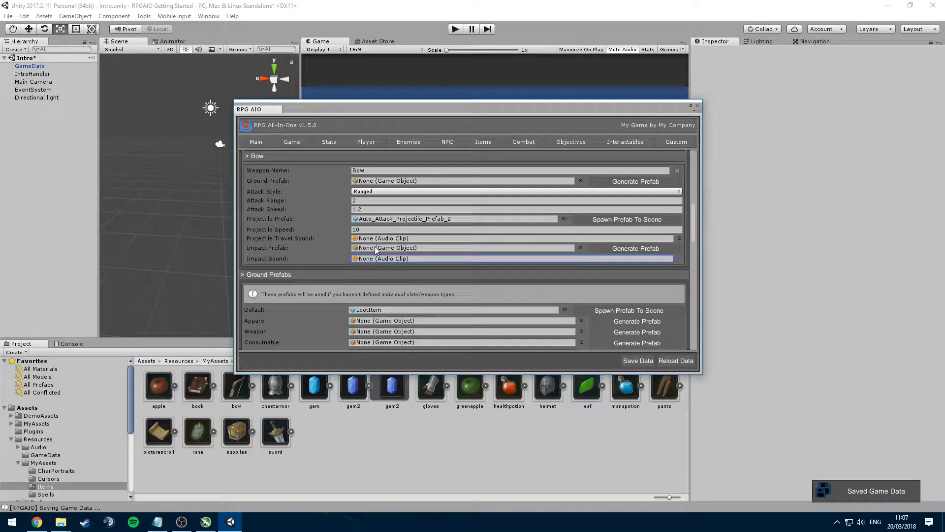
scroll(374, 241, down, 2)
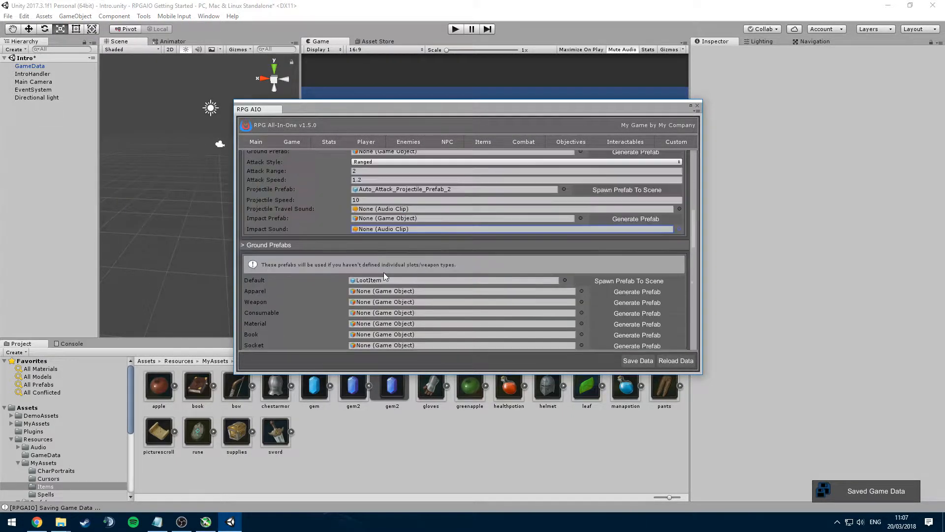
- Collapse the Bow weapon type and rename the Default weapon type as Sword
scroll(383, 273, up, 2)
click(301, 217)
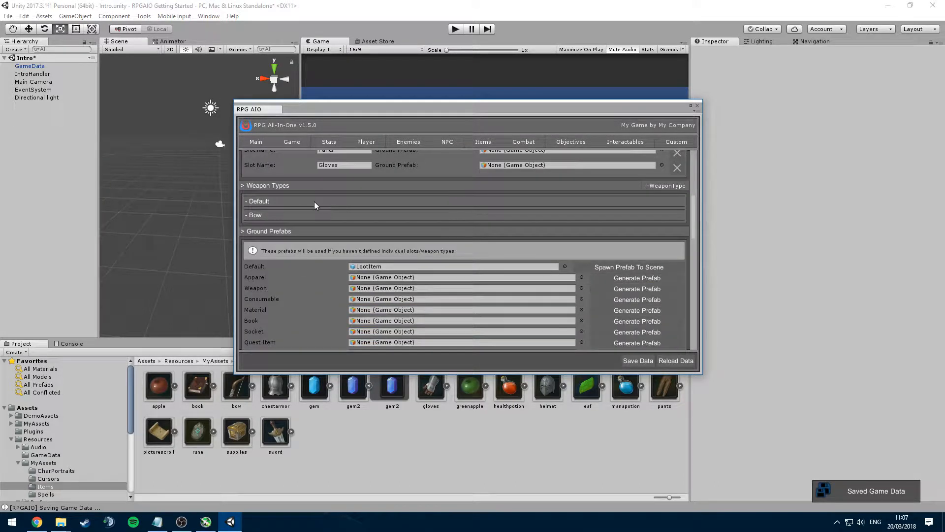
click(314, 201)
click(402, 217)
text(Sword)
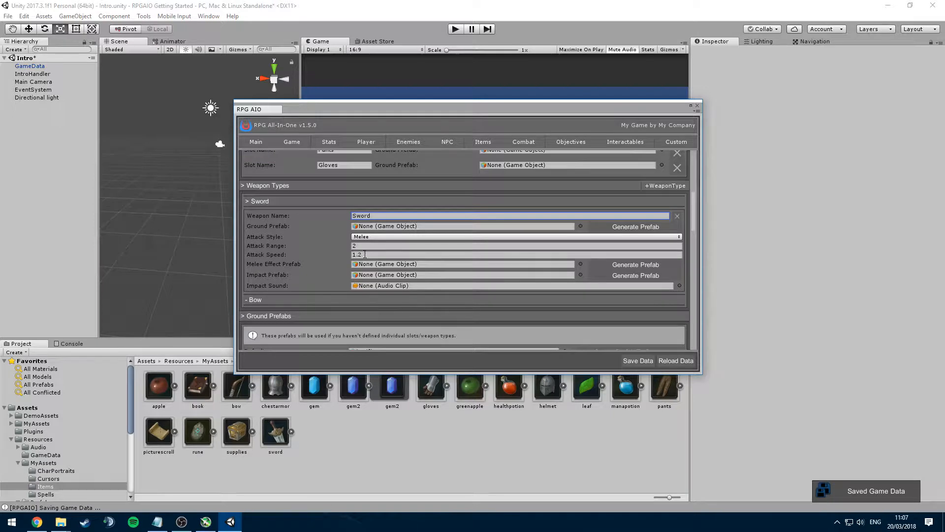
- Add three new apparel items to the item database
click(479, 143)
click(317, 156)
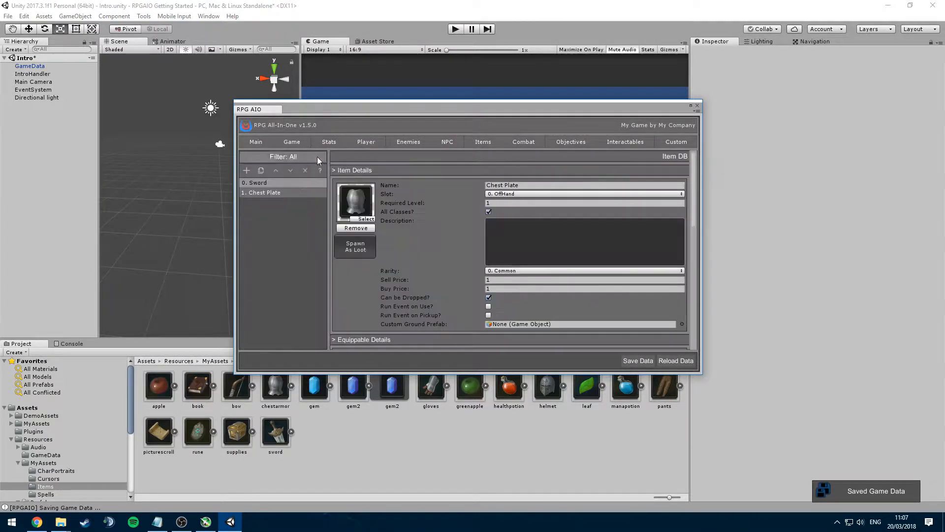
click(246, 171)
click(250, 181)
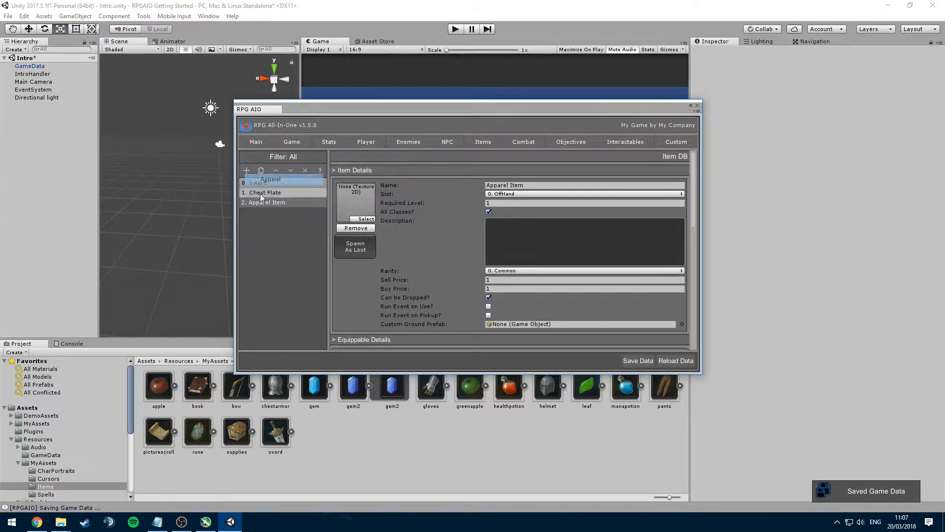
click(246, 170)
click(245, 178)
click(246, 171)
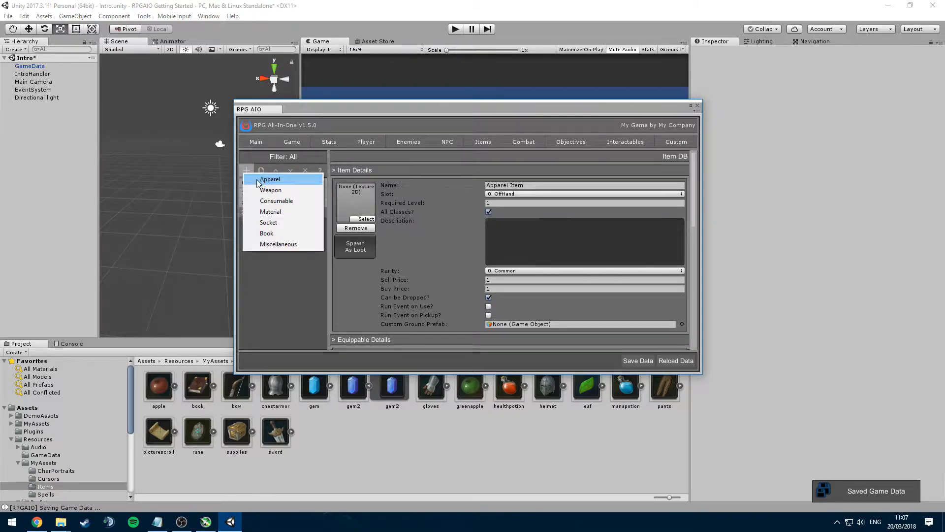
click(256, 180)
- Name the first two new apparel items Helmet and Pants and assign them the helmet and pants icons
click(542, 184)
text(Helmet)
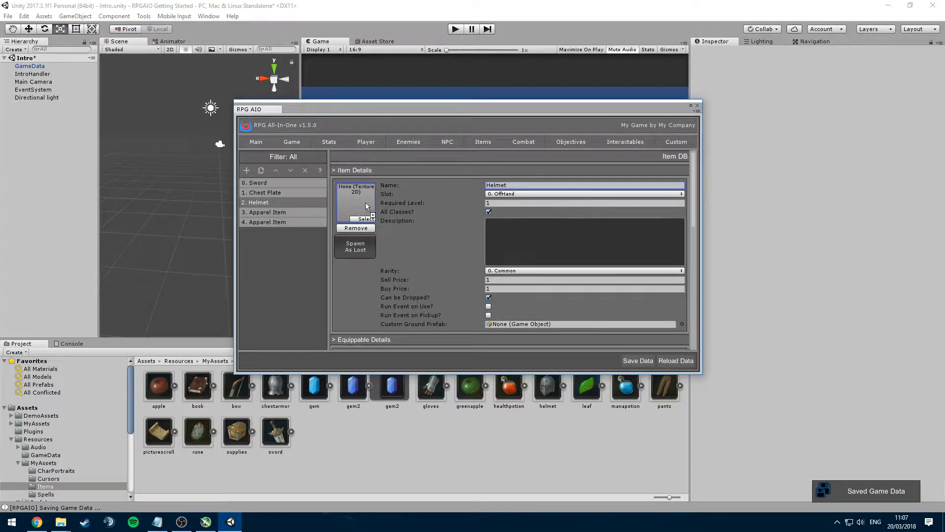
click(289, 212)
click(551, 186)
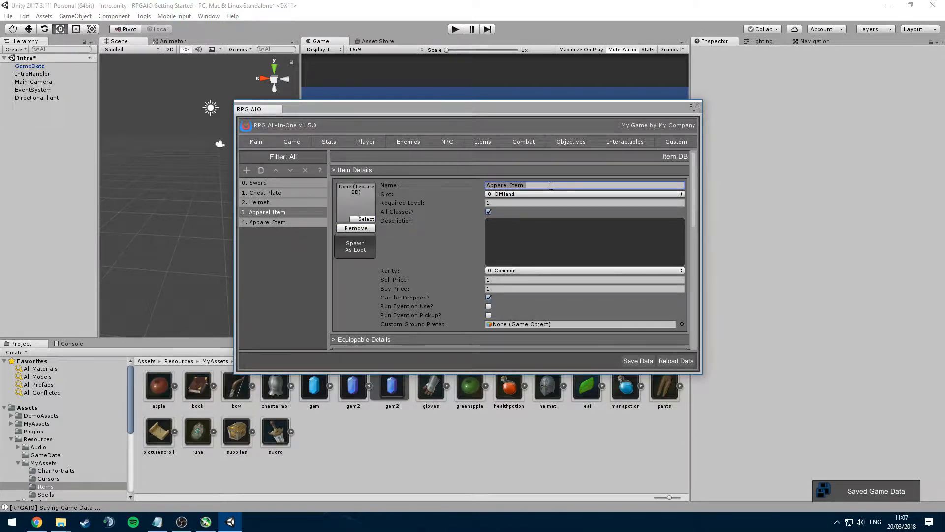
text(Pants)
drag(666, 385, 373, 202)
- Name the last new apparel item Gloves and assign it the gloves icon
click(313, 224)
click(537, 186)
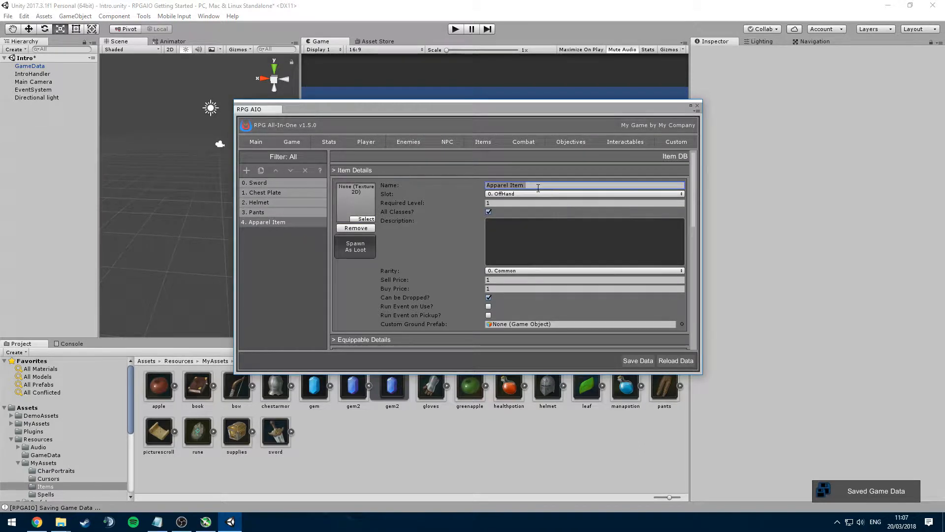
text(Gloves)
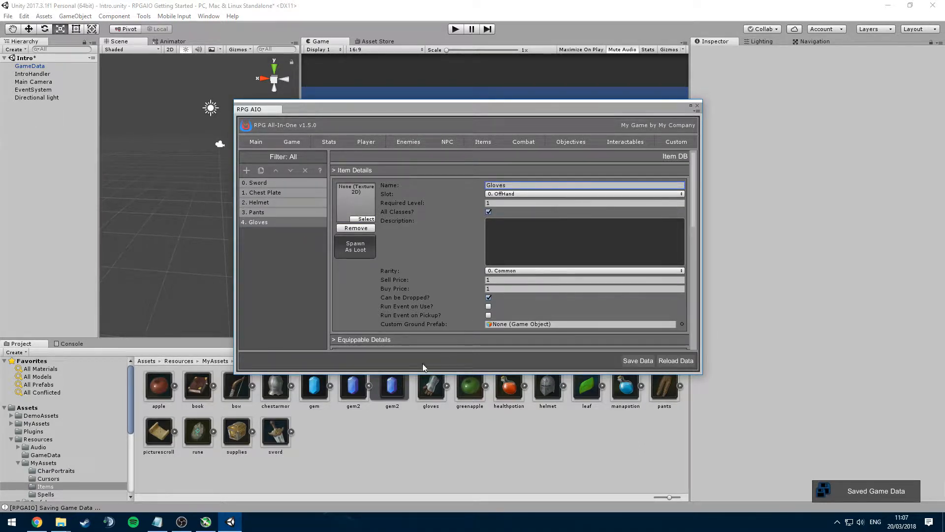
drag(431, 396, 357, 202)
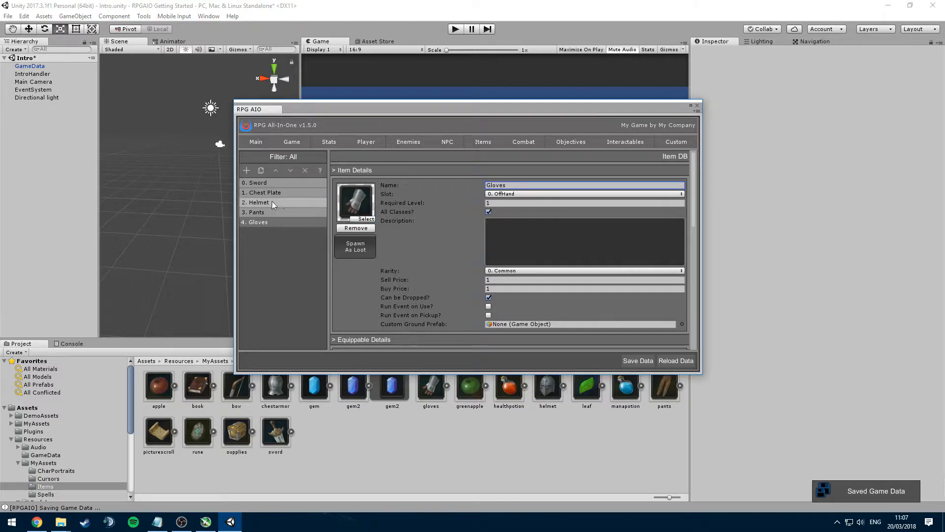
- Set the Chest Plate's sell price and buy price to 10
click(276, 192)
scroll(694, 194, down, 3)
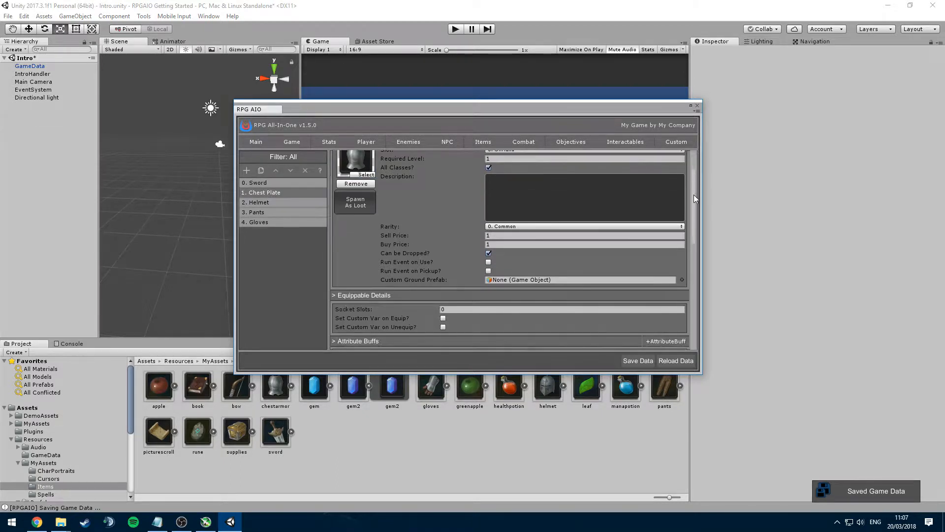
click(502, 221)
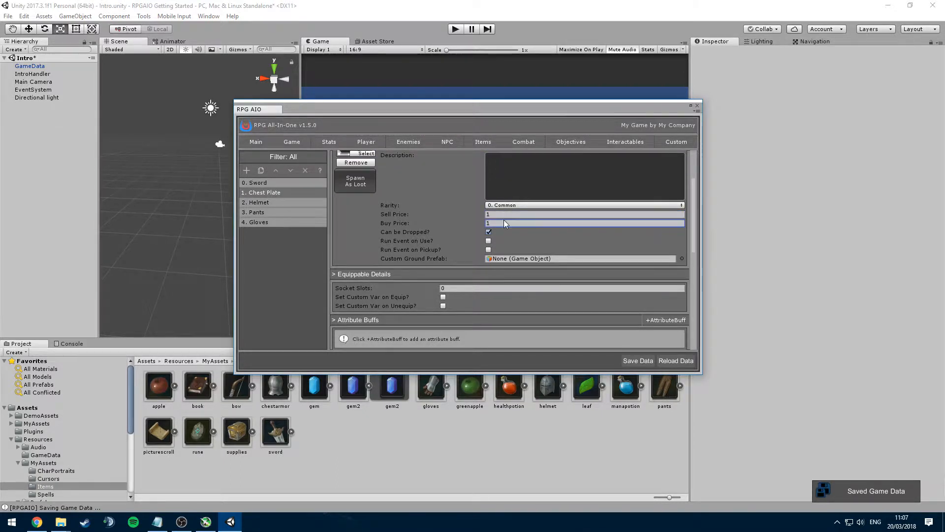
click(505, 215)
text(10)
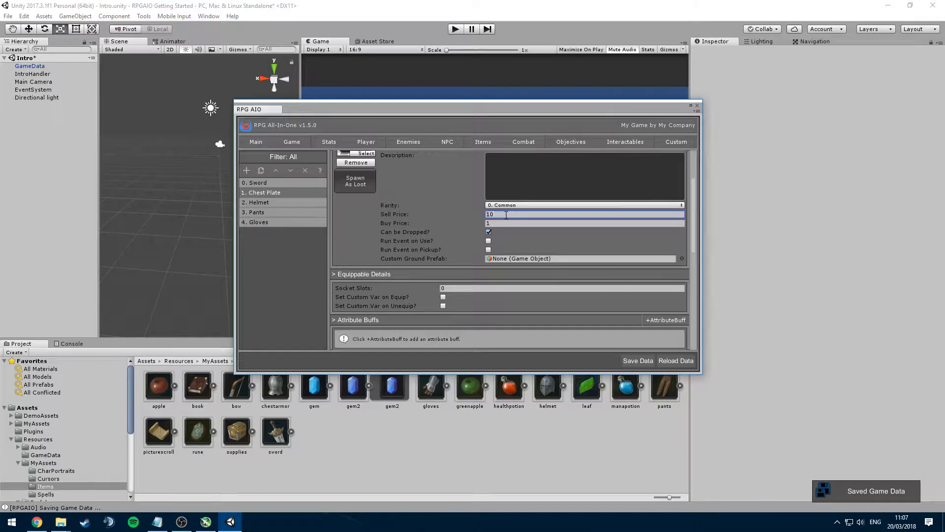
key(Tab)
text(10)
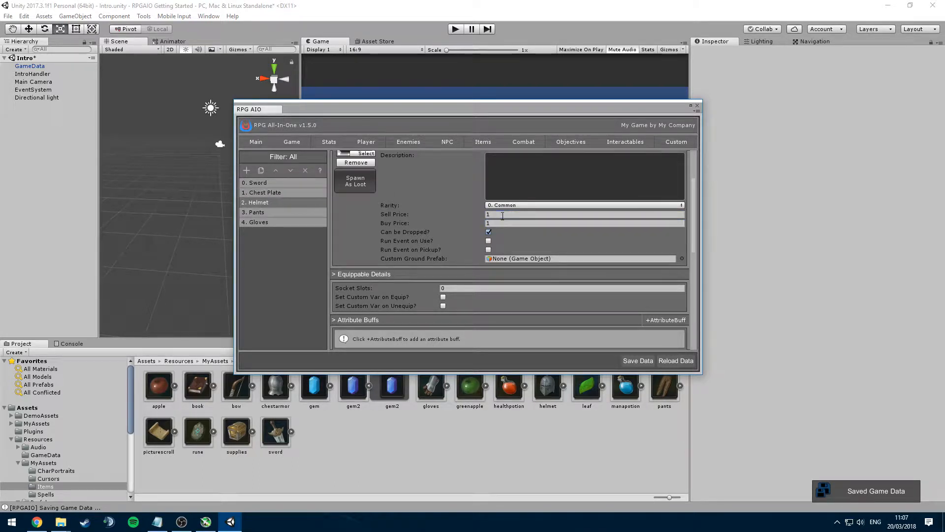
- Set the sell price and buy price of the Pants to 10
click(272, 213)
click(500, 214)
text(10)
click(515, 223)
text(10)
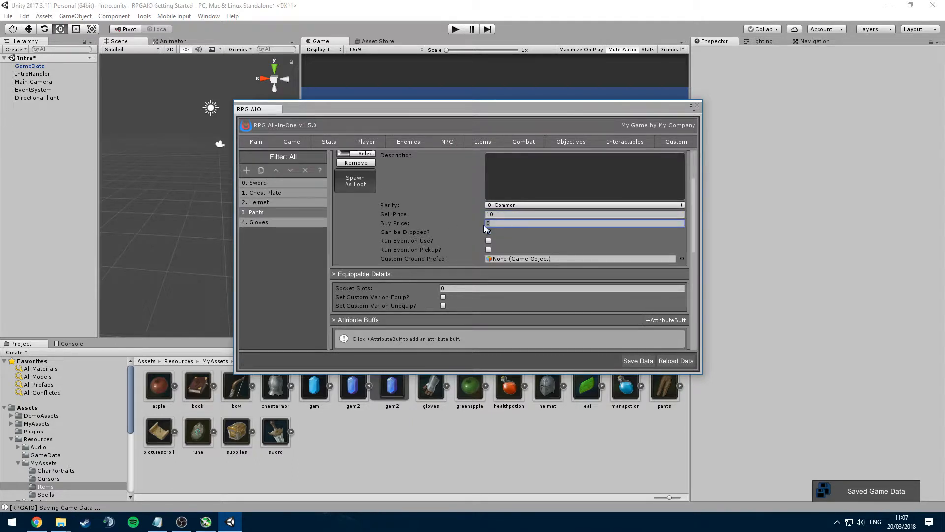
- Set the sell price and buy price of the Gloves to 10
click(263, 223)
click(497, 215)
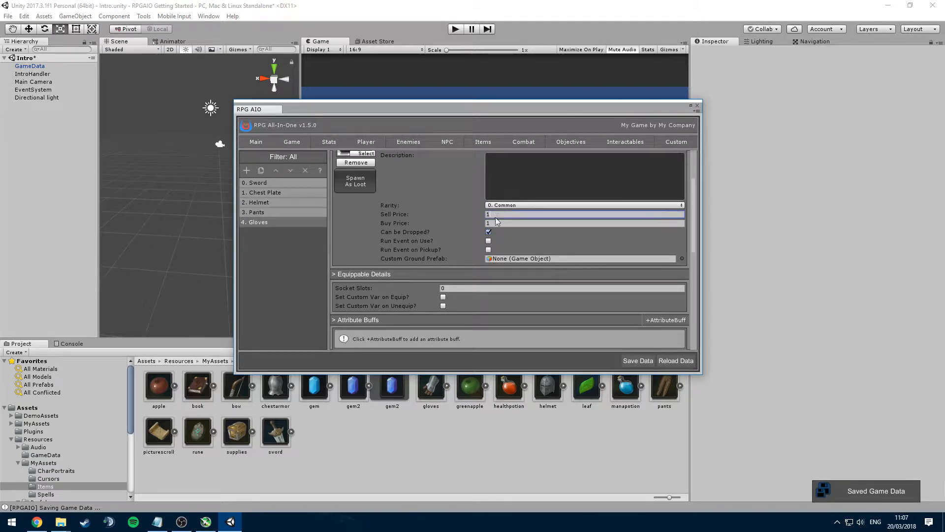
text(10)
click(498, 222)
text(1)
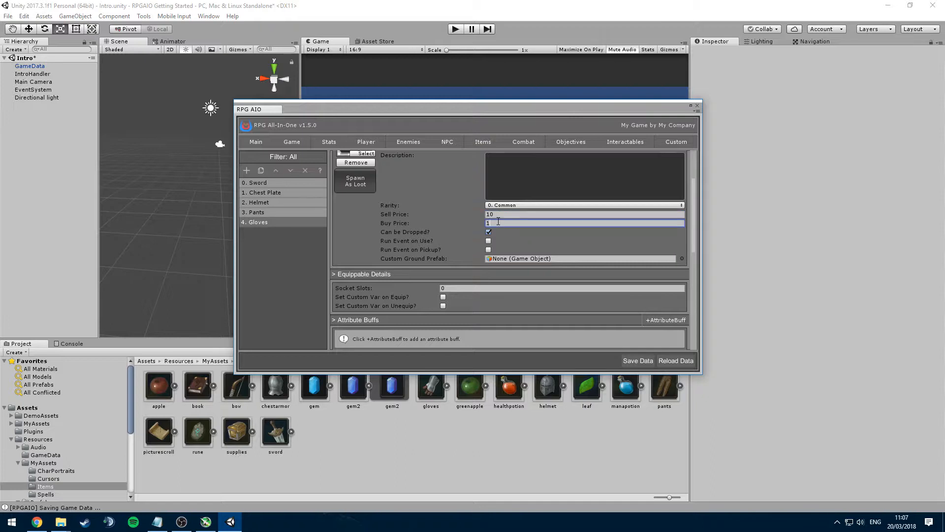
text(0)
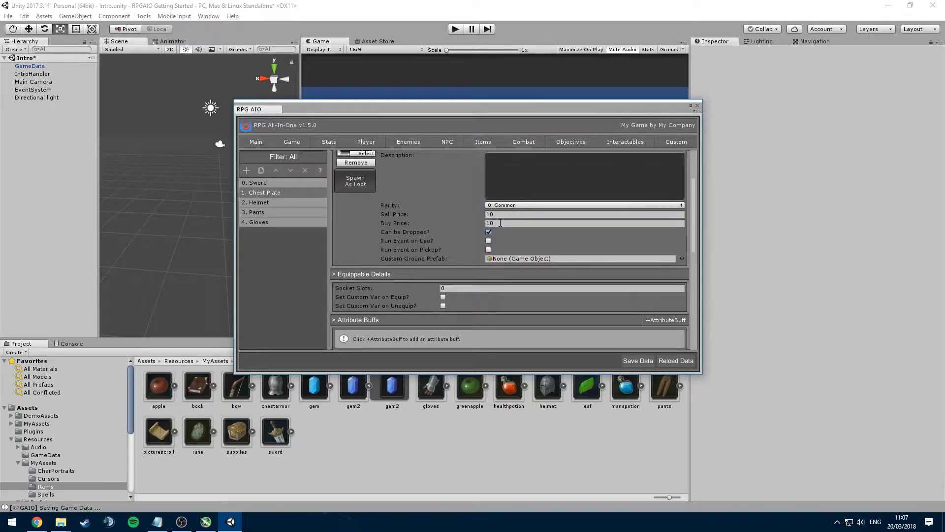
- Give the Chest Plate the description "Provides protection" and restrict it to the Warrior class
click(500, 223)
click(274, 183)
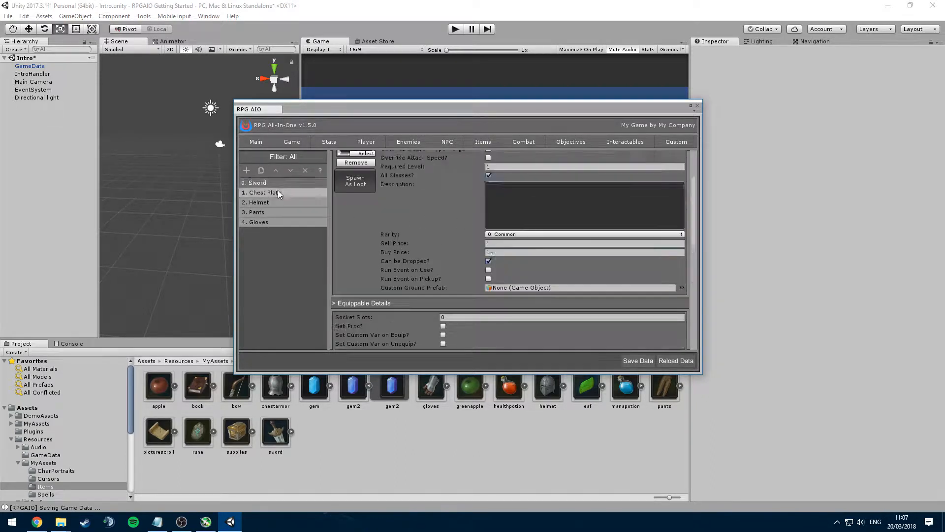
click(278, 190)
scroll(696, 212, up, 3)
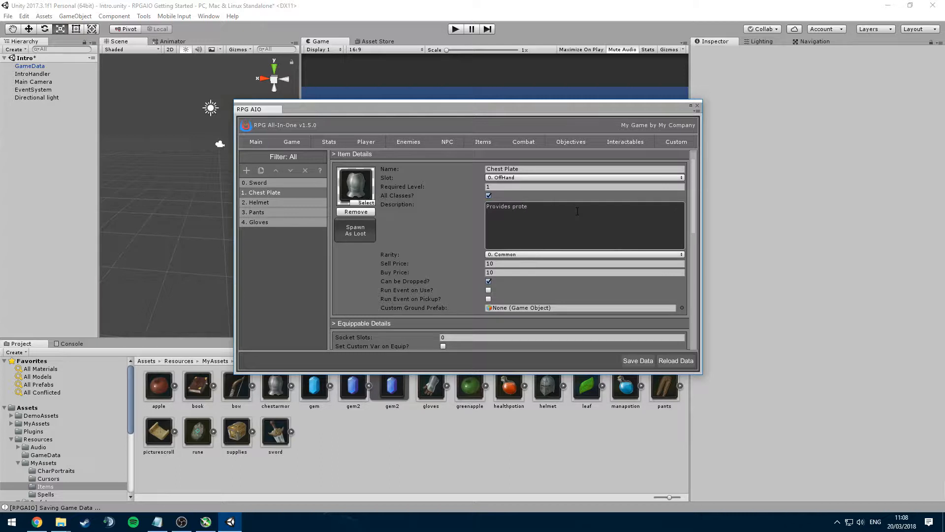
scroll(578, 211, down, 1)
scroll(468, 185, up, 1)
click(489, 196)
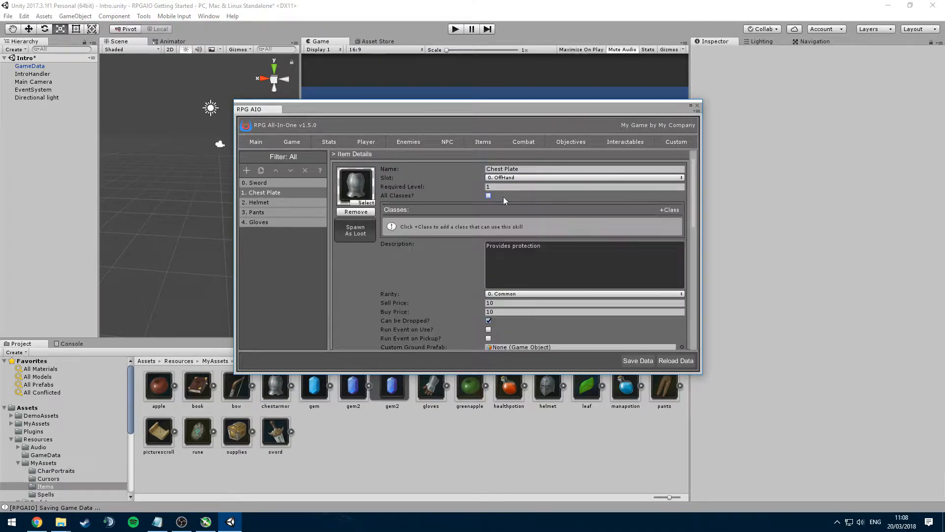
click(669, 211)
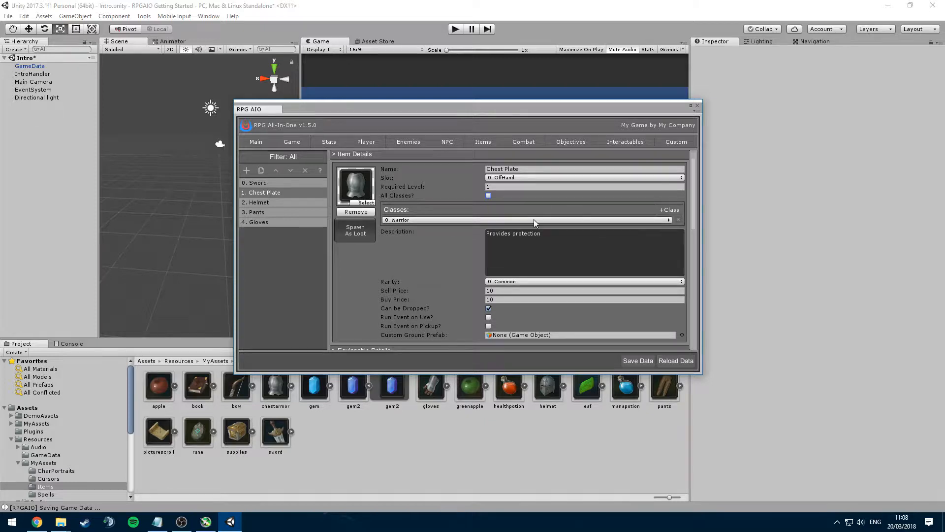
- Add an attribute buff to the Chest Plate that raises Endurance by 100
scroll(522, 231, down, 5)
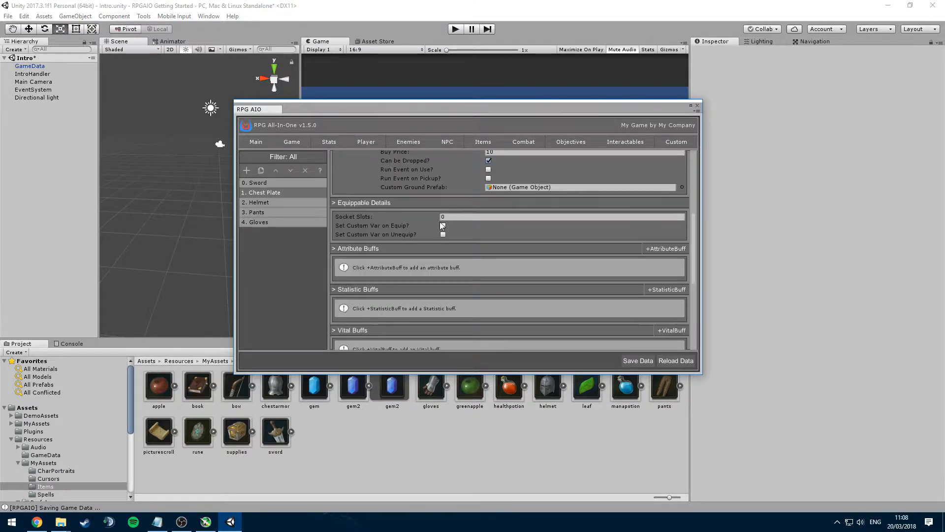
scroll(441, 224, down, 1)
scroll(438, 218, down, 3)
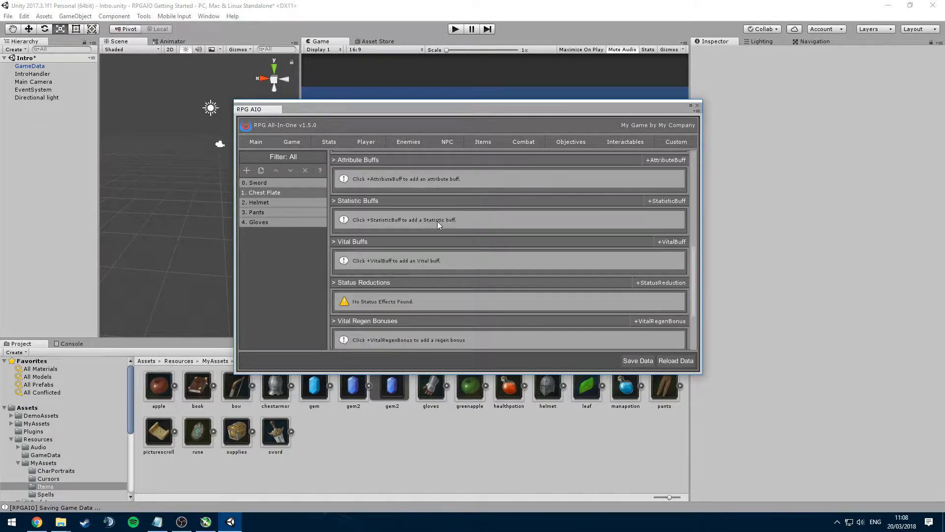
scroll(437, 220, up, 3)
mouse_move(699, 237)
mouse_down()
mouse_move(694, 298)
mouse_move(690, 205)
mouse_move(697, 255)
mouse_up()
click(666, 177)
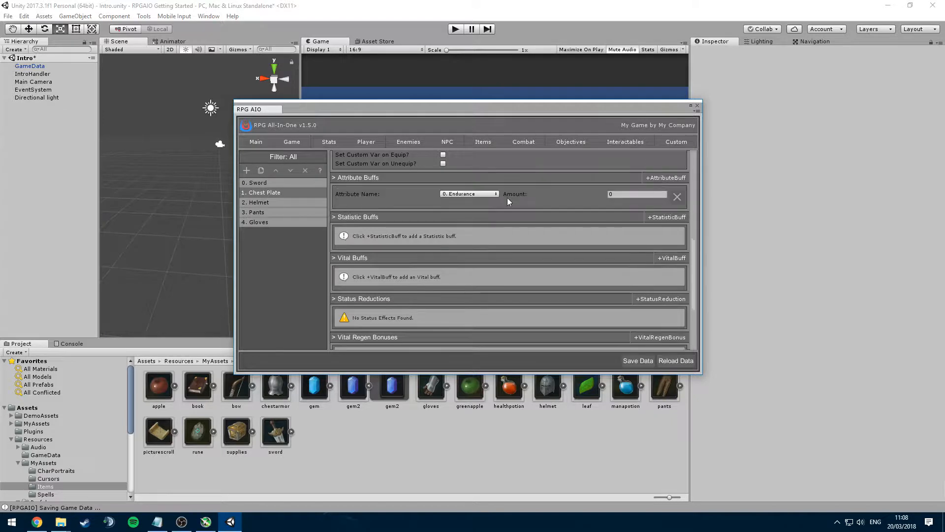
click(634, 194)
- Add a statistic buff to the Chest Plate that raises Critical Chance by 0.1
scroll(625, 192, down, 3)
click(667, 187)
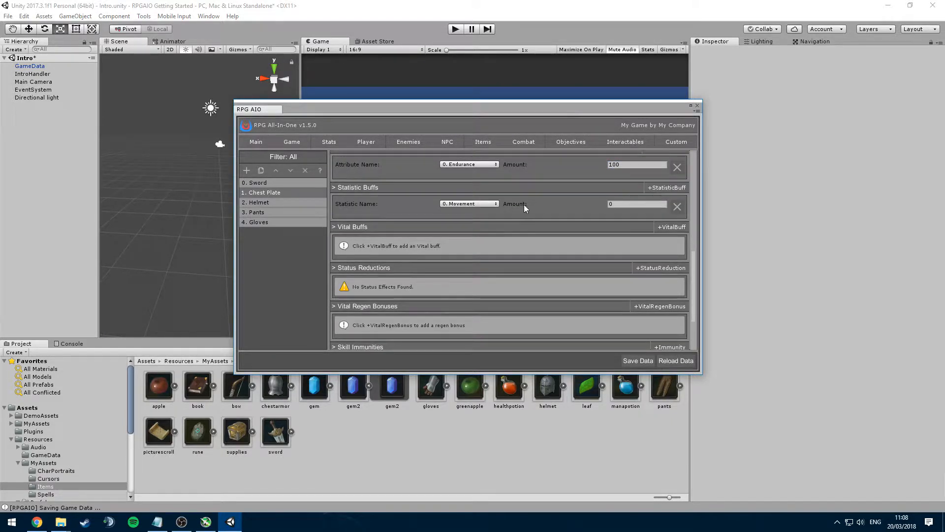
click(627, 207)
click(485, 204)
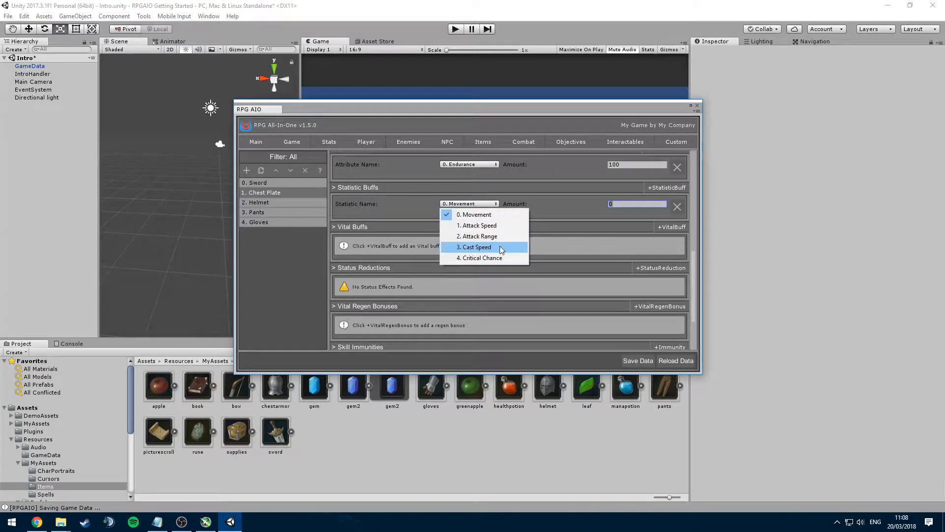
click(493, 258)
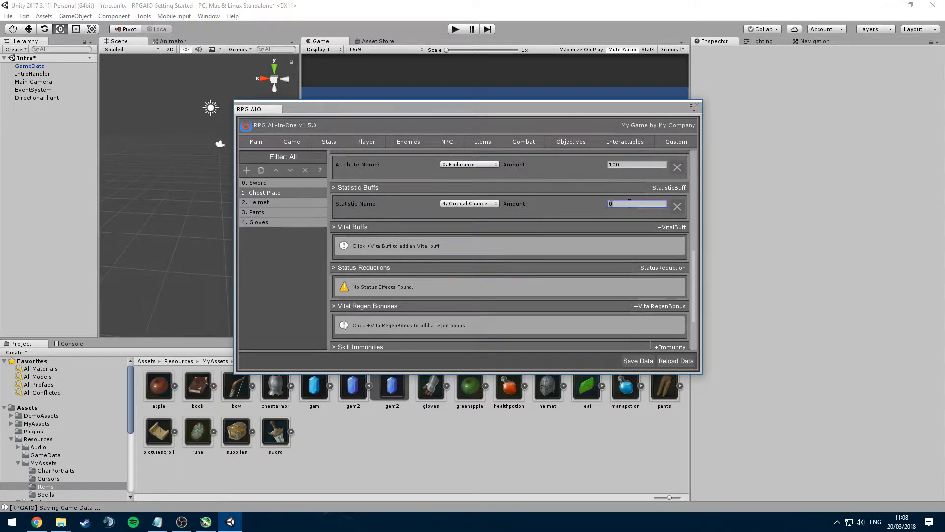
- Add a vital buff to the Chest Plate that raises Health by 100
scroll(630, 206, down, 3)
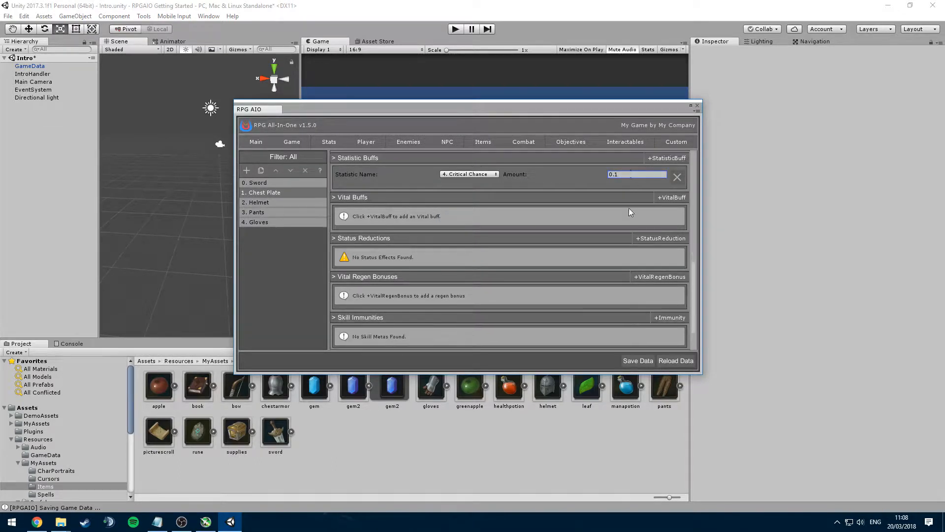
click(671, 196)
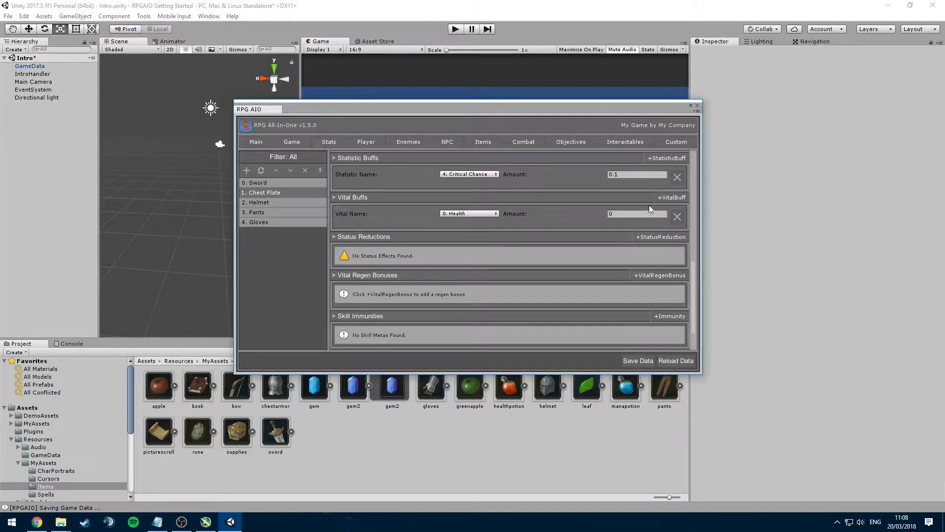
click(627, 215)
text(100)
- Give the Chest Plate a vital regen bonus of 0.01 for Health
scroll(633, 219, down, 4)
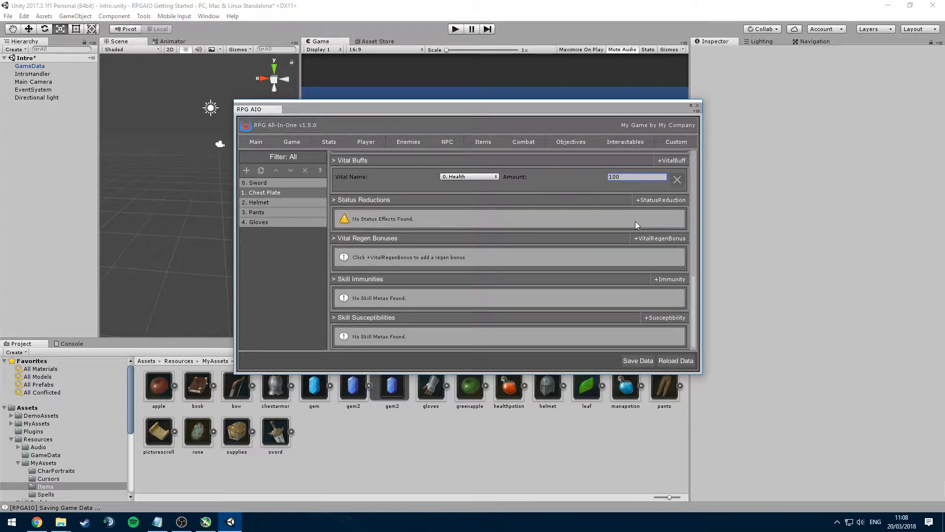
click(652, 240)
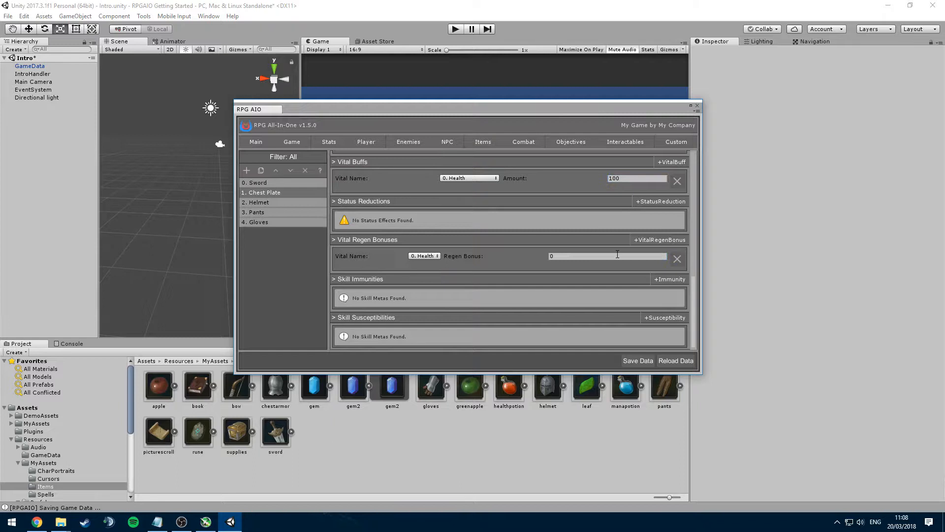
click(578, 257)
text(1)
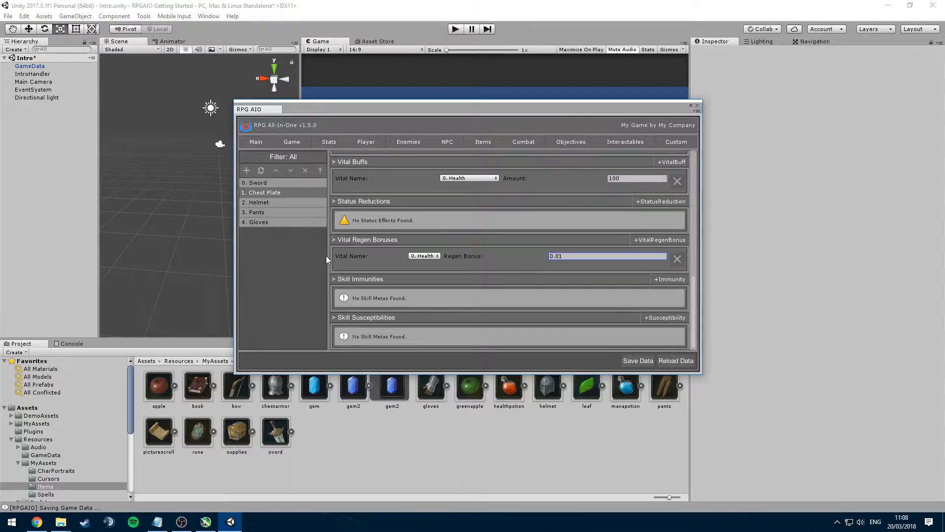
- Add a statistic buff to the Pants that raises Movement by 0.2
click(274, 213)
scroll(605, 266, up, 3)
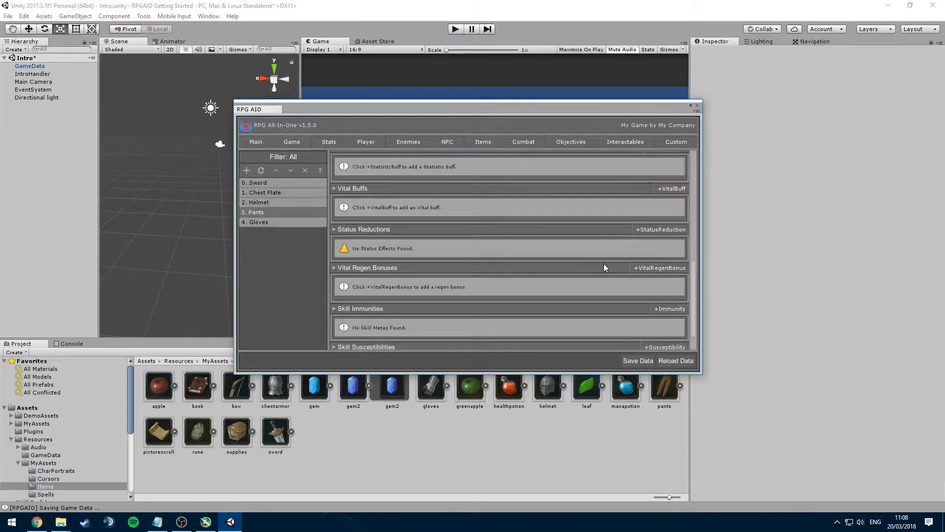
scroll(635, 222, up, 3)
click(664, 179)
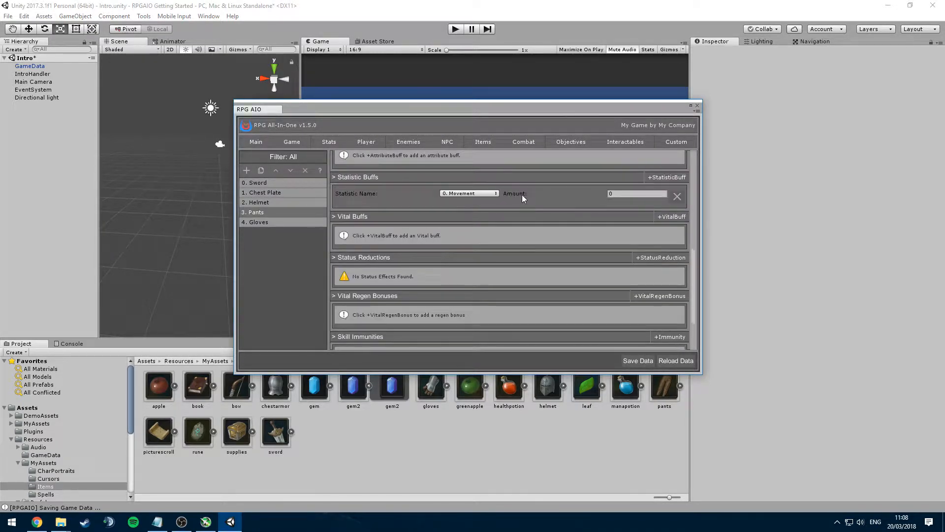
click(639, 195)
- Add a Health vital buff to the Gloves
click(296, 219)
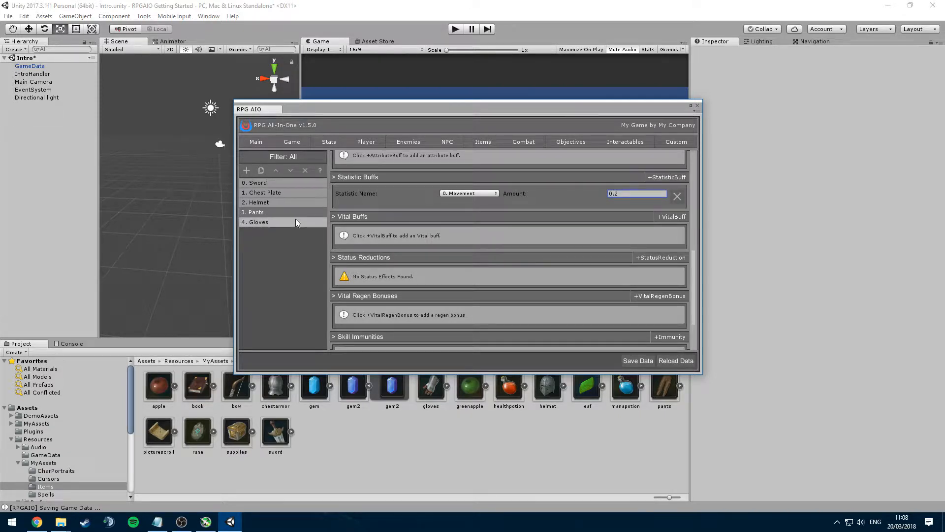
click(666, 218)
click(619, 234)
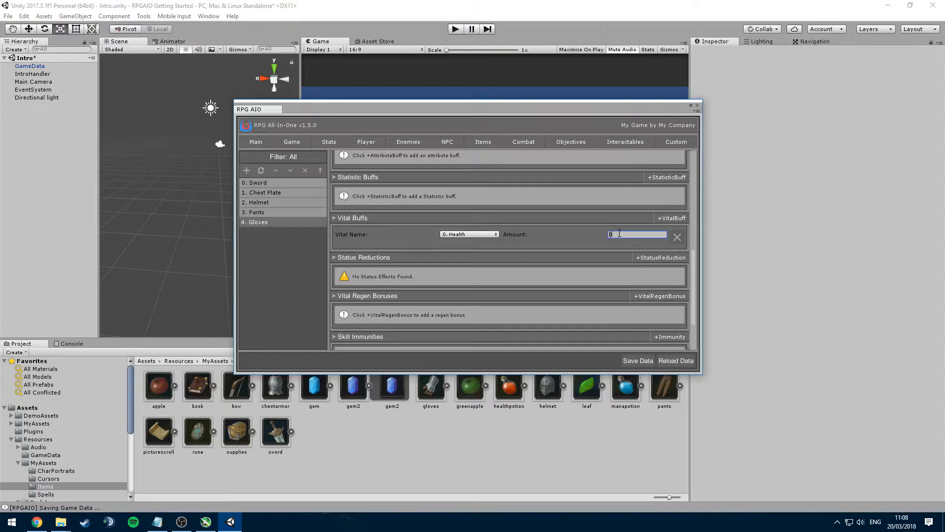
- Add a vital buff to the Helmet that raises Health by 500, and save the game data
click(276, 203)
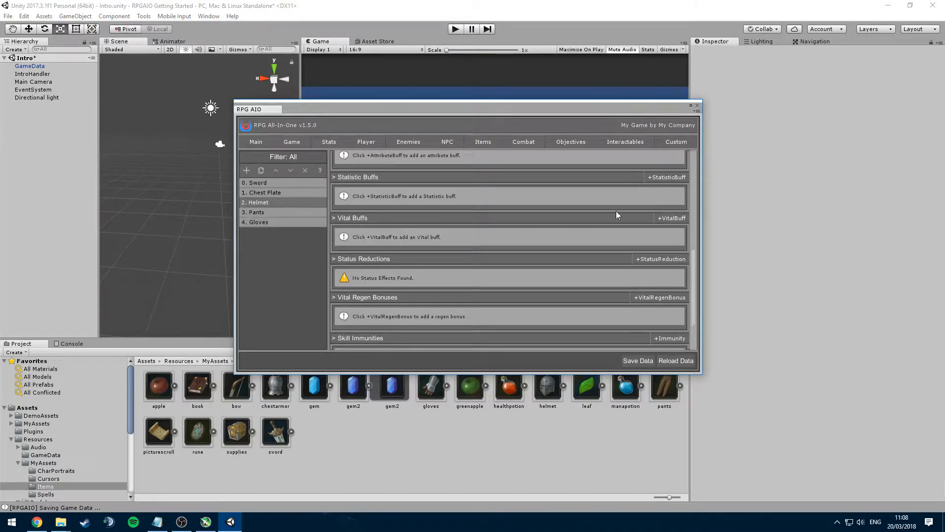
click(665, 218)
click(644, 235)
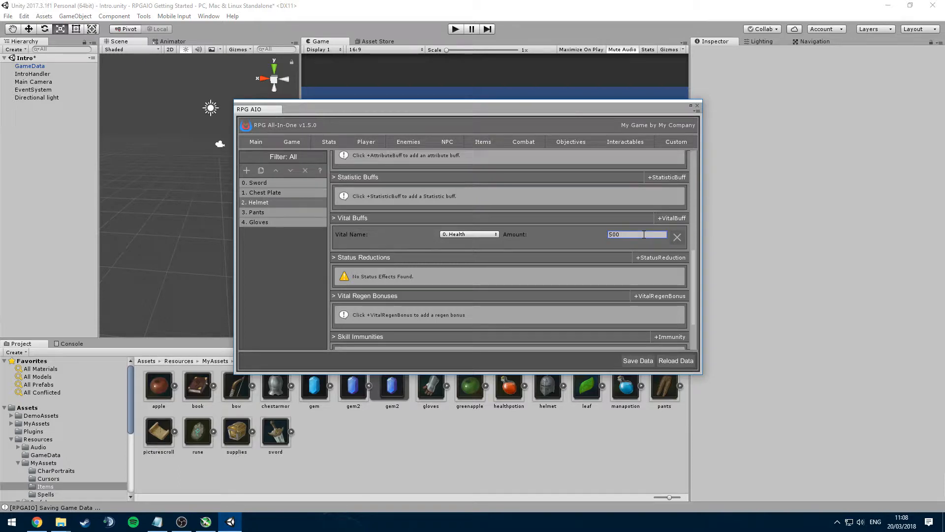
click(635, 360)
scroll(569, 225, up, 10)
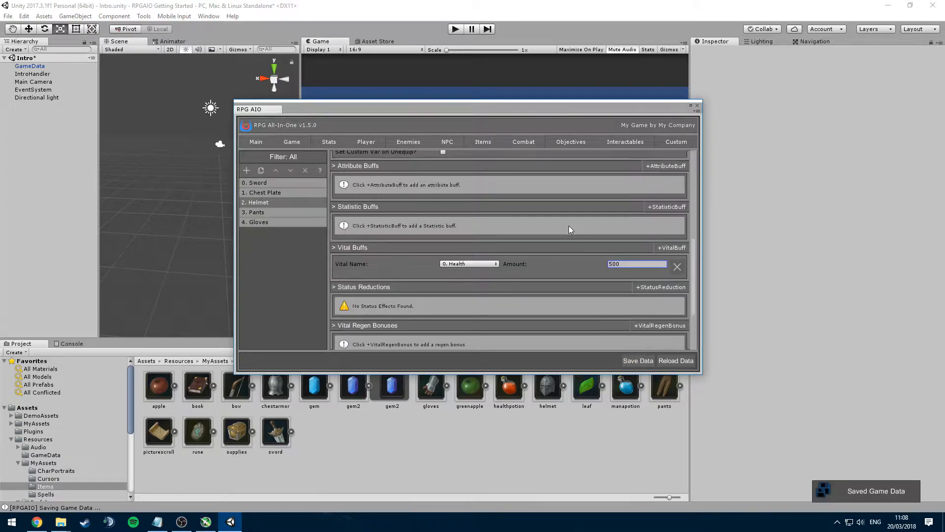
scroll(572, 246, up, 3)
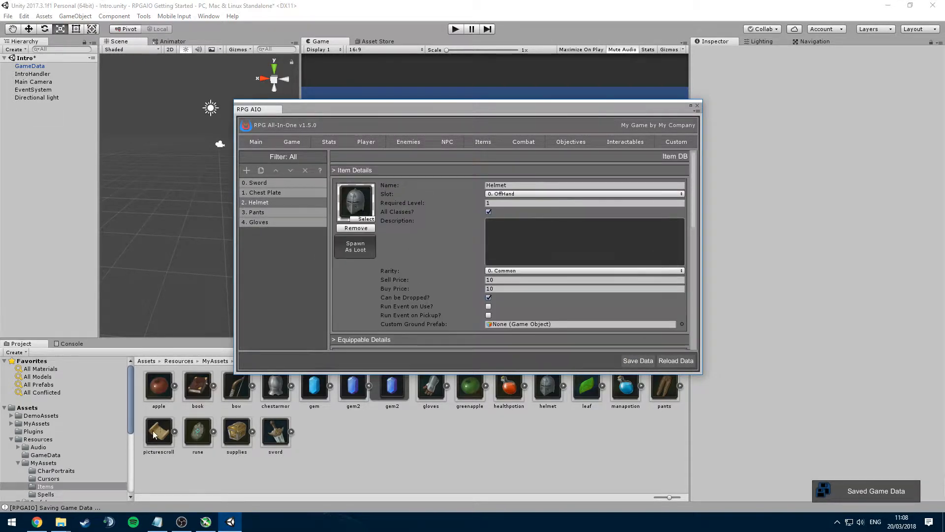
click(18, 464)
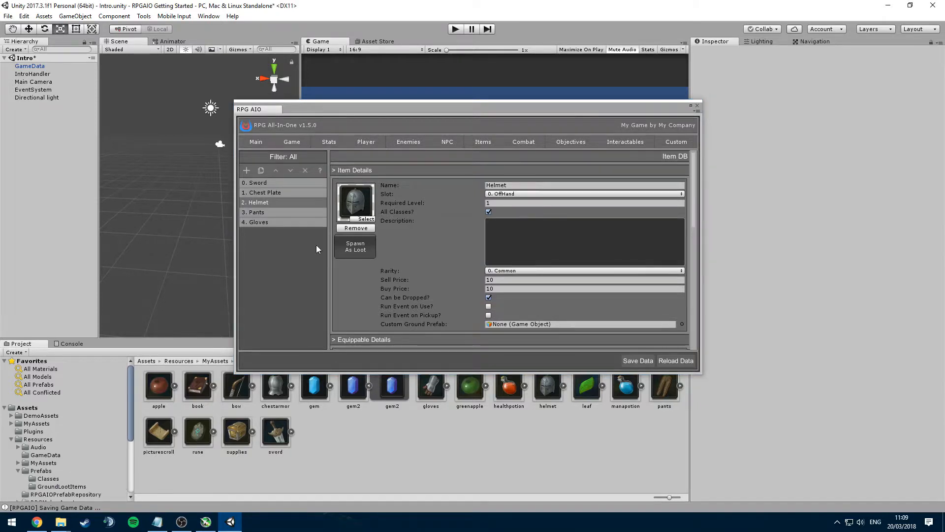
scroll(132, 429, down, 5)
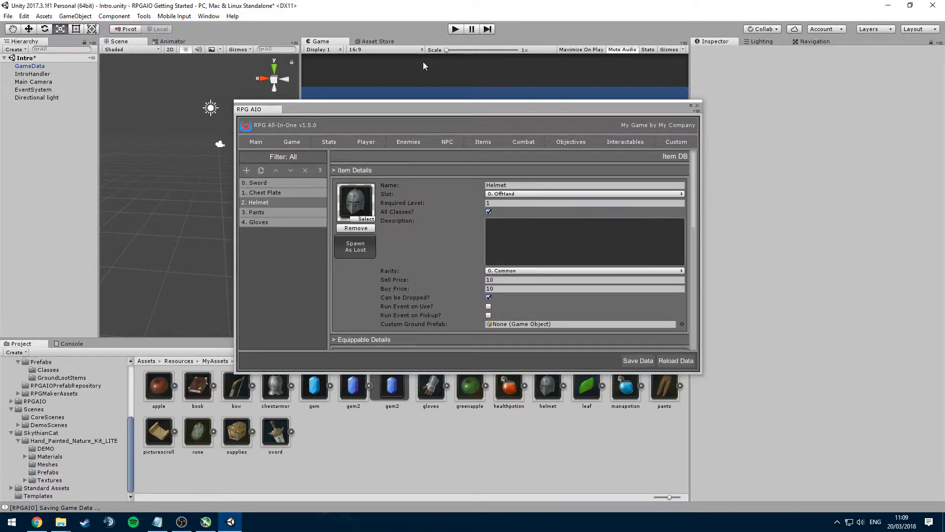
- Run the game, saving the game data changes, and move the RPG AIO window clear of the Game view
drag(374, 111, 320, 149)
click(455, 29)
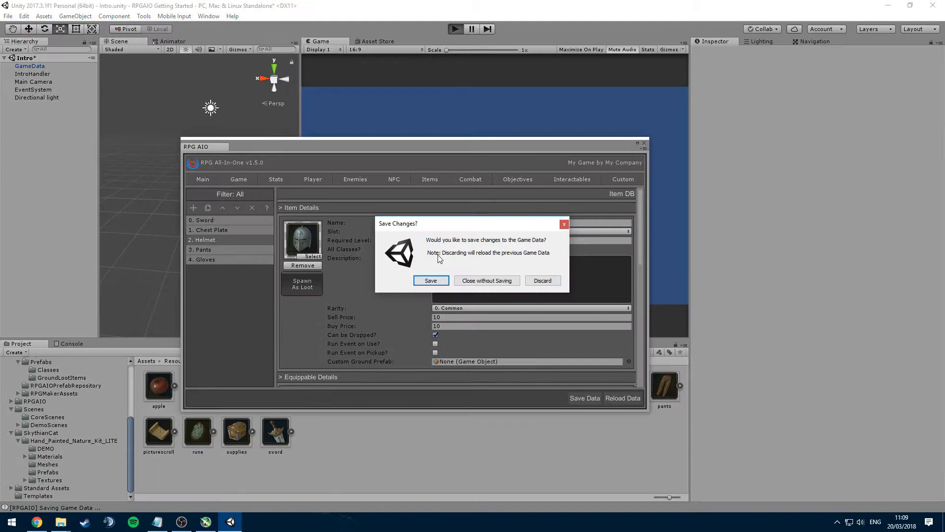
click(430, 280)
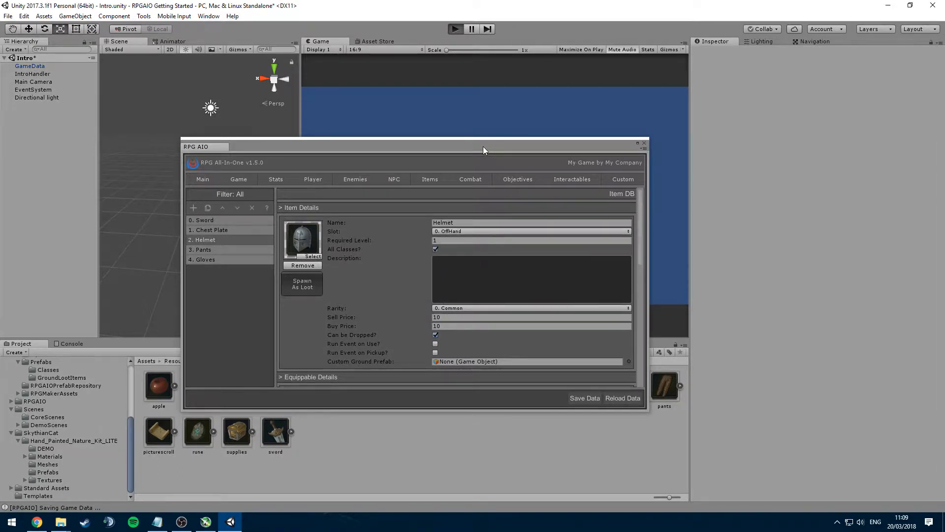
drag(483, 146, 556, 336)
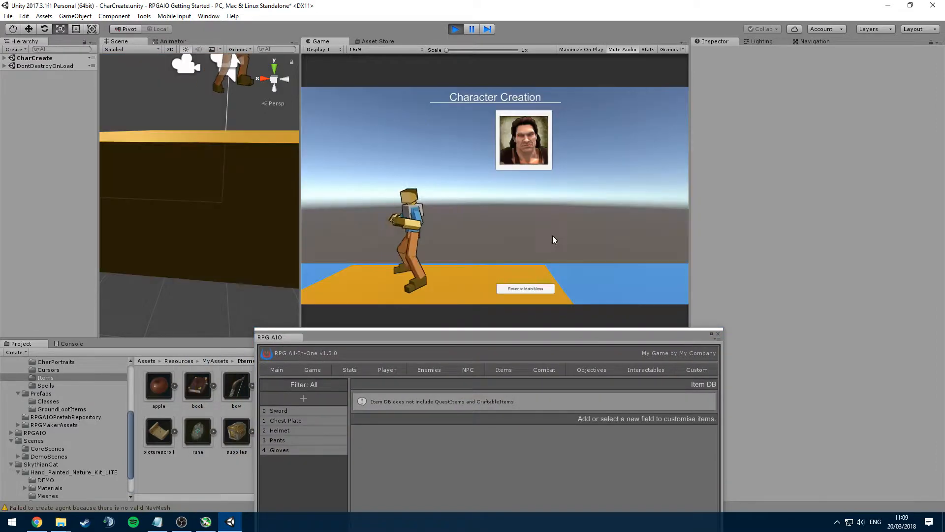
- Leave character creation, enter the game area, and examine the equipment slots on the character sheet while moving the character
click(525, 288)
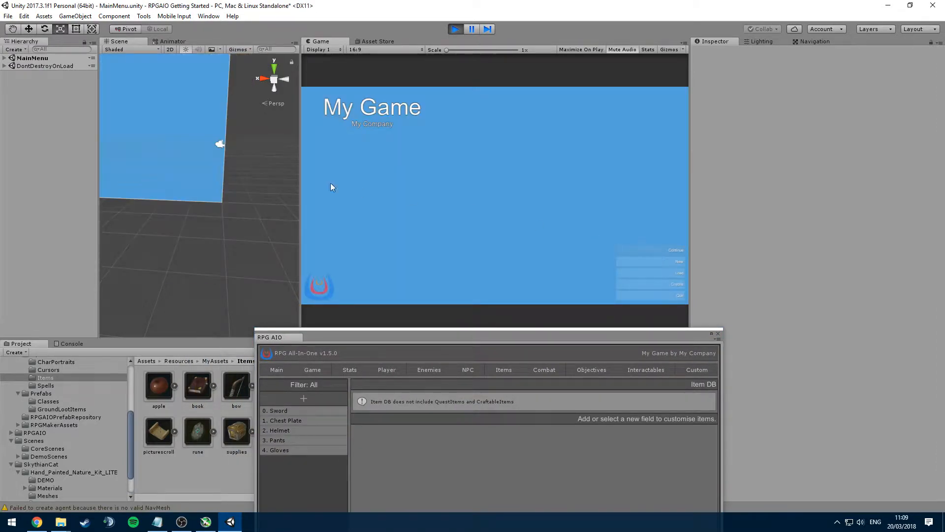
key(c)
key(w)
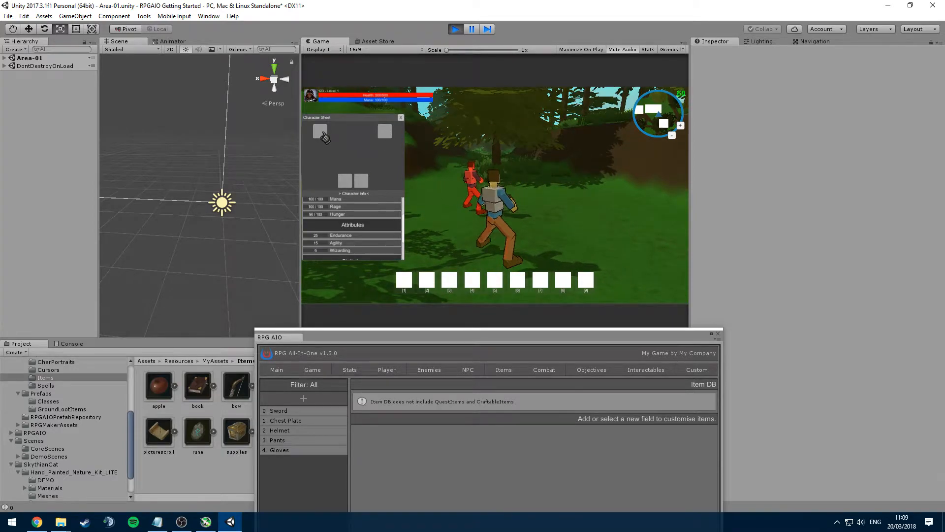
key(w)
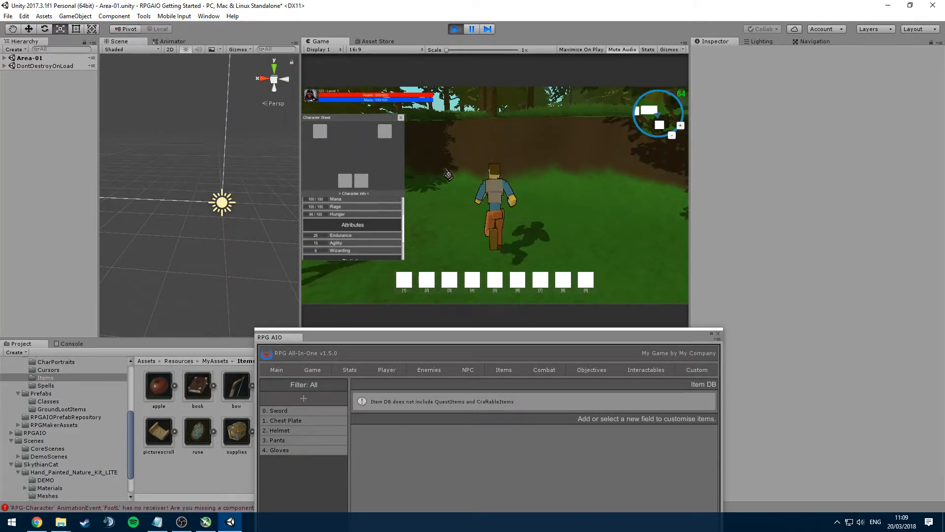
key(space)
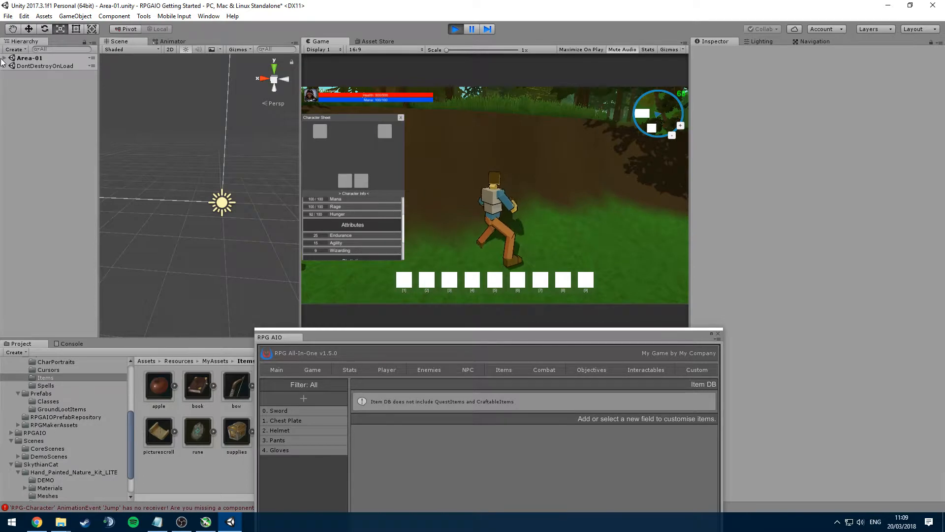
- Expand the running Area-01 and DontDestroyOnLoad scenes to view their objects, and stop the game
click(4, 66)
click(4, 57)
click(456, 29)
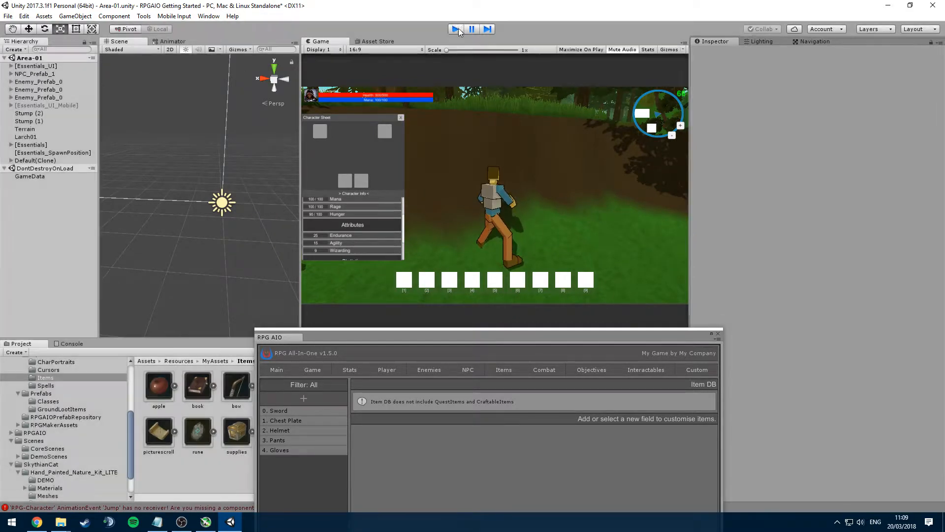
- Open the Area-01 scene from the project's Scenes folder
scroll(130, 467, down, 2)
click(55, 487)
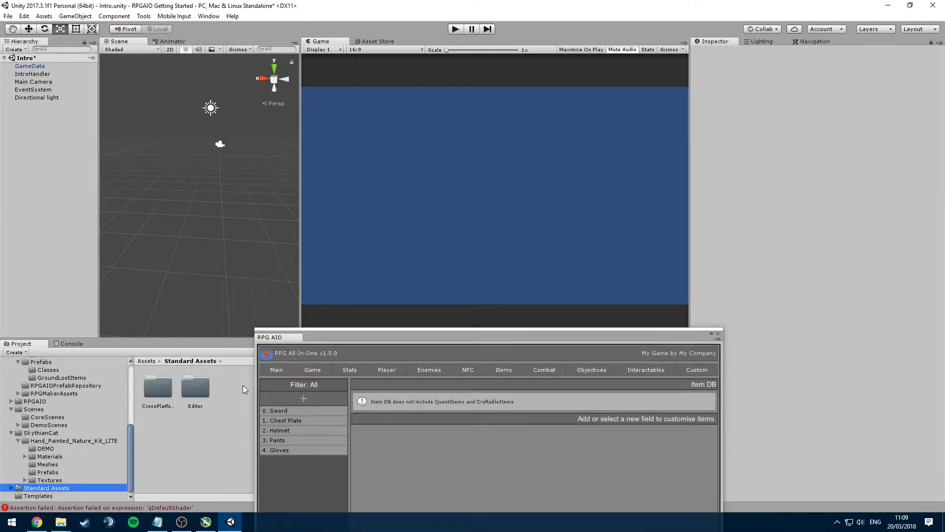
click(54, 425)
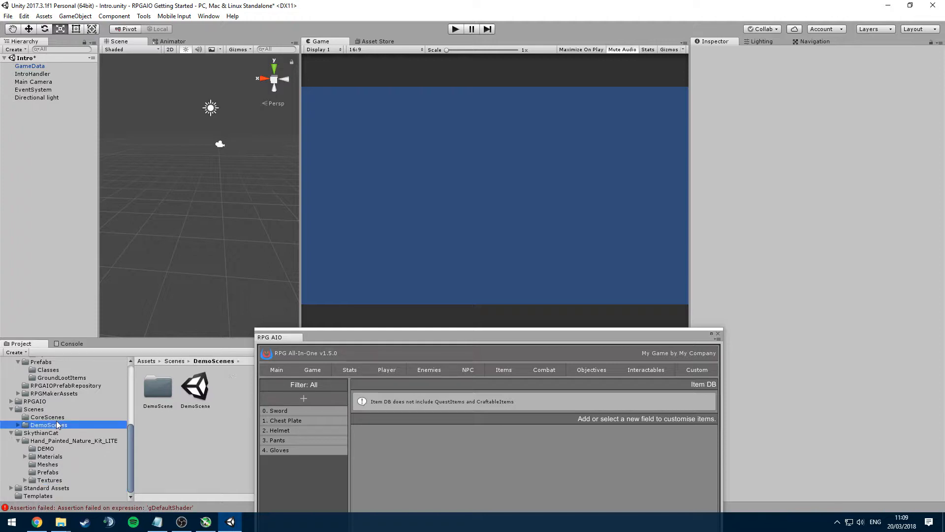
click(58, 417)
click(93, 410)
double_click(233, 389)
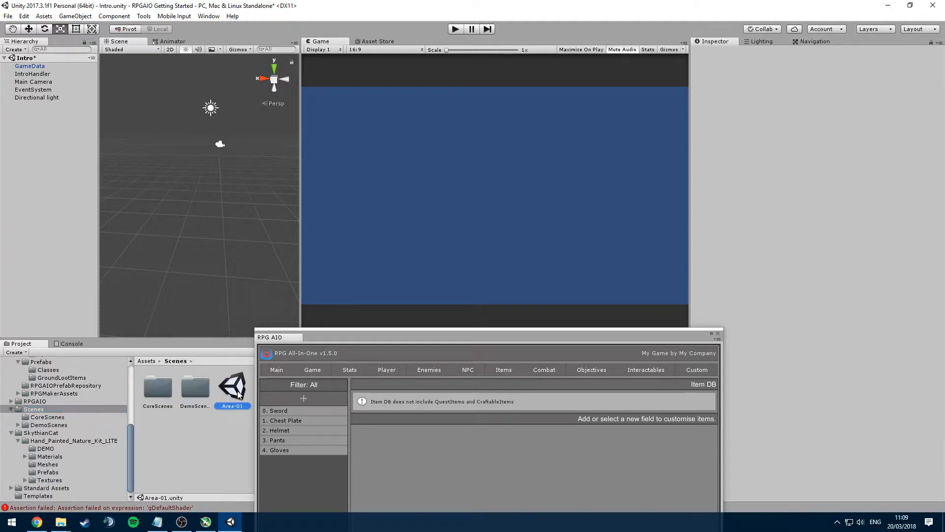
click(468, 280)
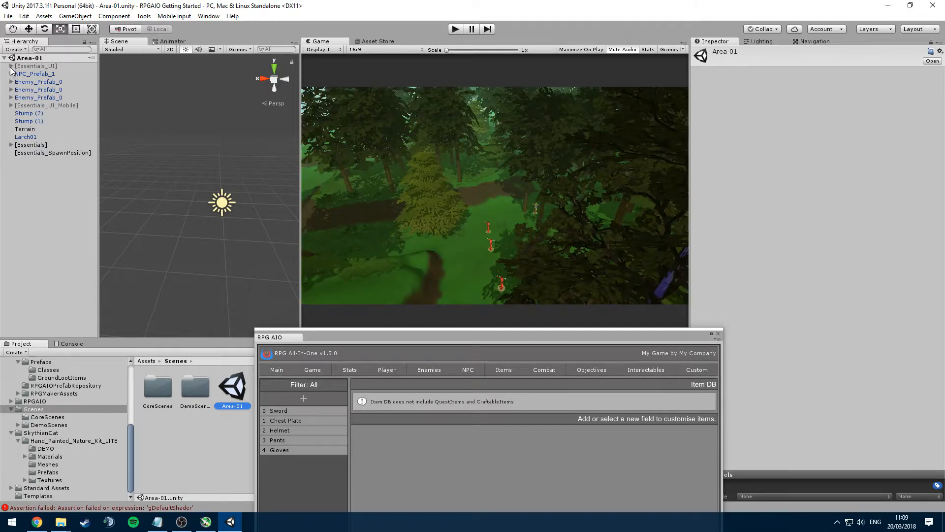
- Expand the [Essentials_UI] object in the Area-01 scene and make it active
click(11, 66)
click(24, 66)
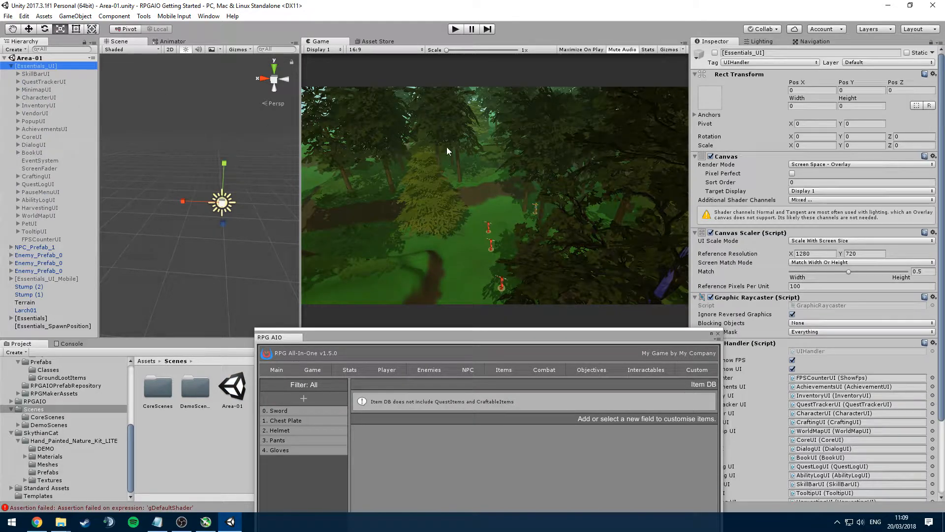
click(714, 53)
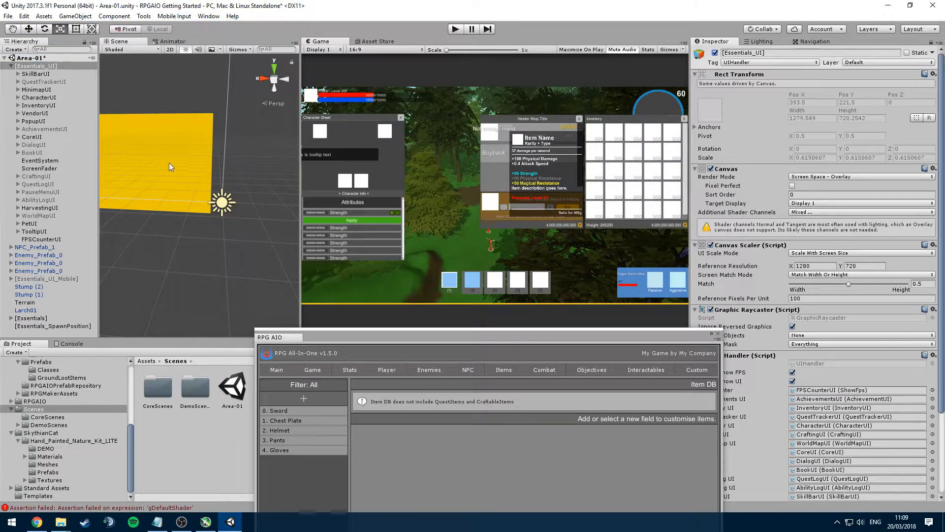
- Expand CharacterUI and its CharPanel, and select and frame the HelmetSlot object in the scene
click(18, 97)
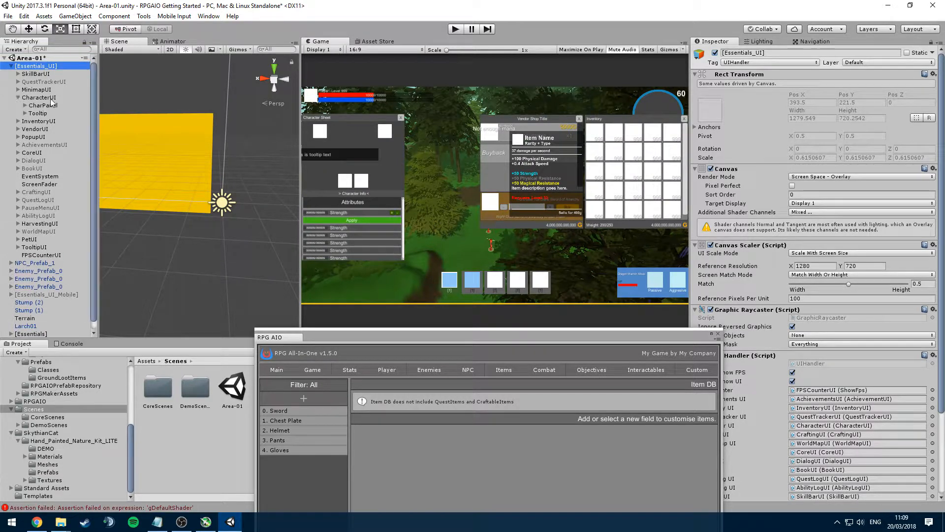
click(40, 98)
click(44, 105)
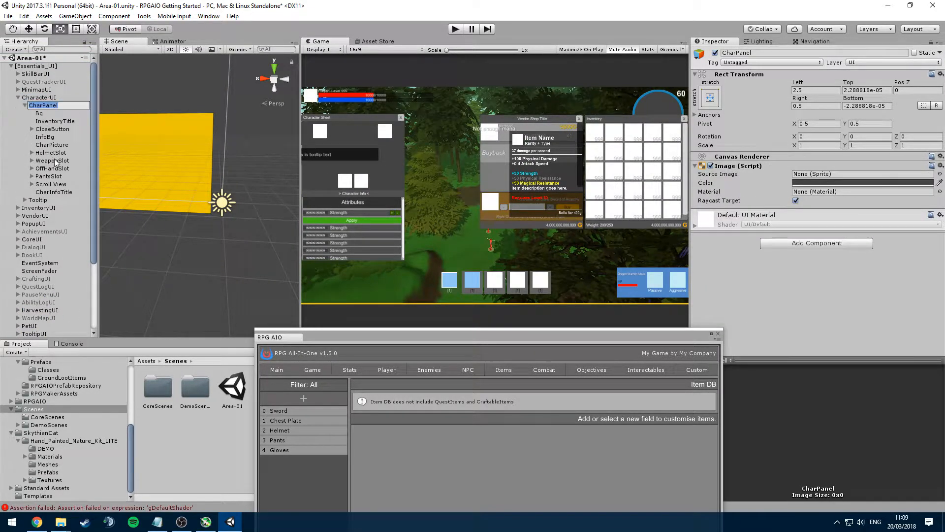
double_click(50, 152)
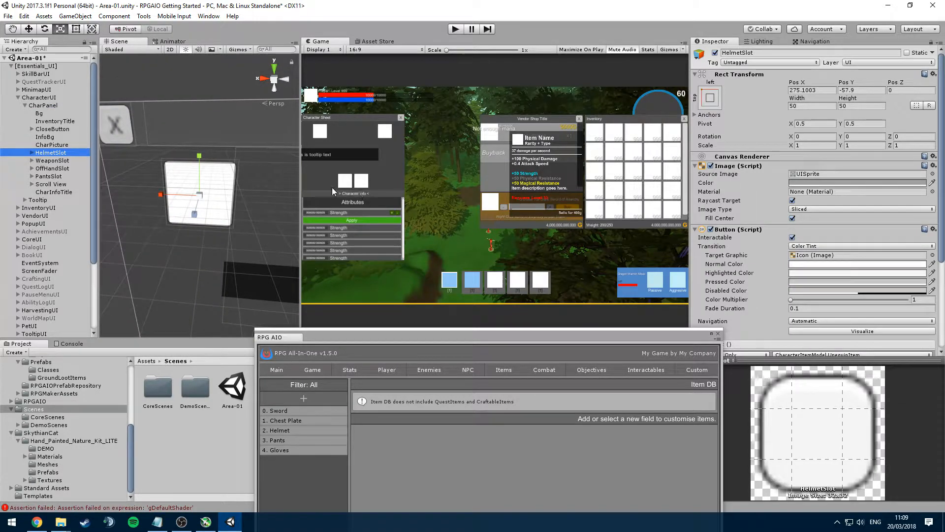
- Duplicate HelmetSlot and move the copy straight down beneath the original, to a Pos Y of about -116.6
scroll(235, 183, down, 3)
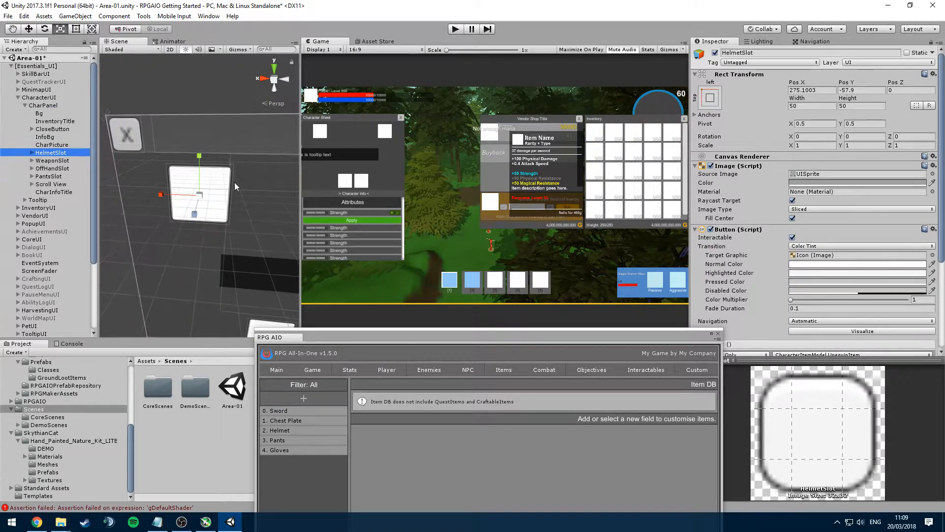
click(67, 162)
click(59, 176)
alt+drag(190, 183, 215, 185)
key(Up)
key(Up)
key(Up)
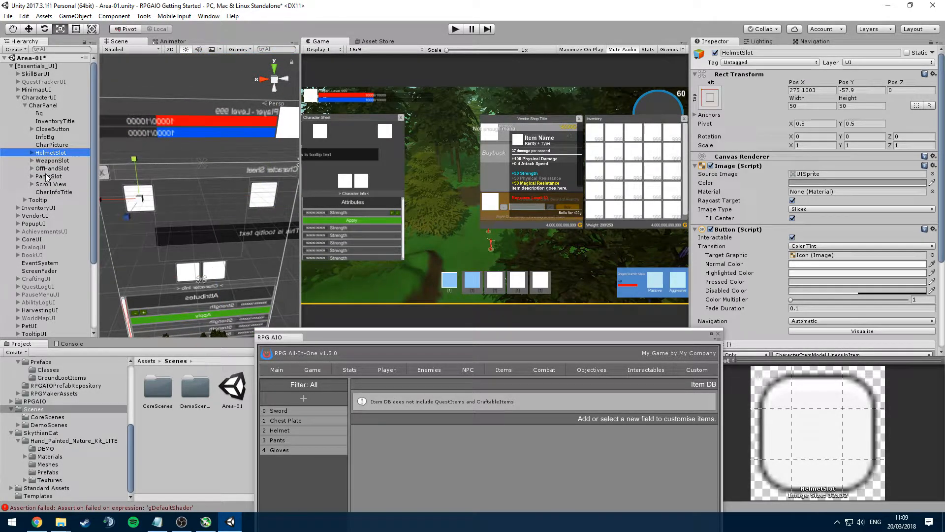
key(ctrl+d)
key(w)
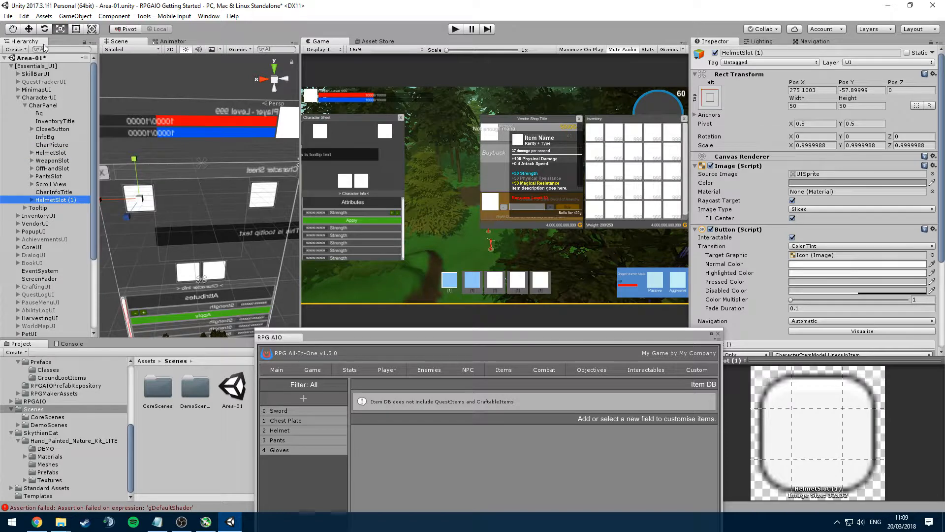
key(x)
drag(145, 152, 139, 214)
- Rename the HelmetSlot copy as ChestSlot
click(62, 198)
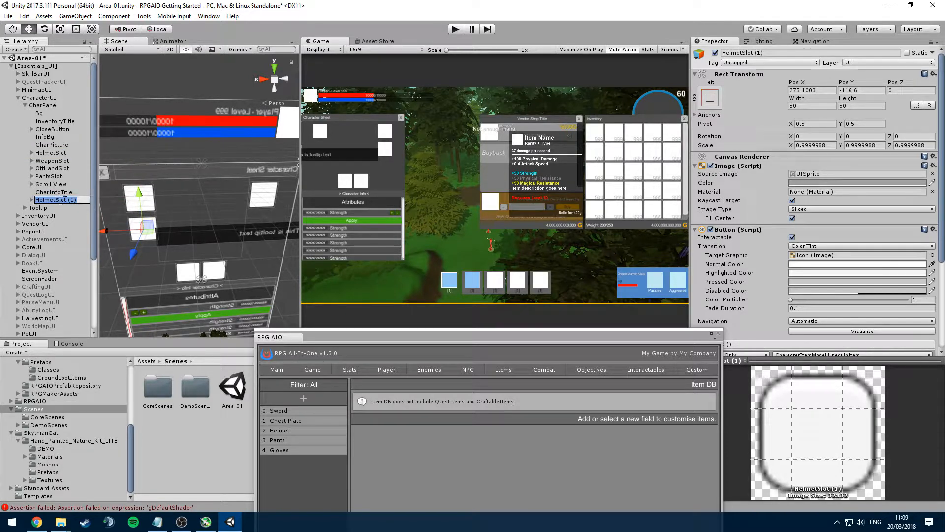
text(ChestSlot)
key(Return)
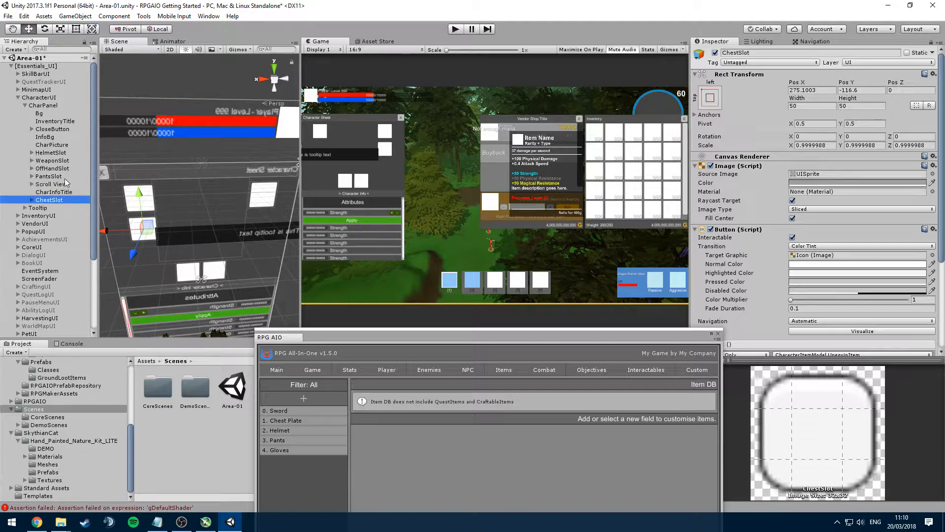
- Duplicate PantsSlot, arrange the two slots one beneath the other, and rename the copy as GloveSlot
click(49, 176)
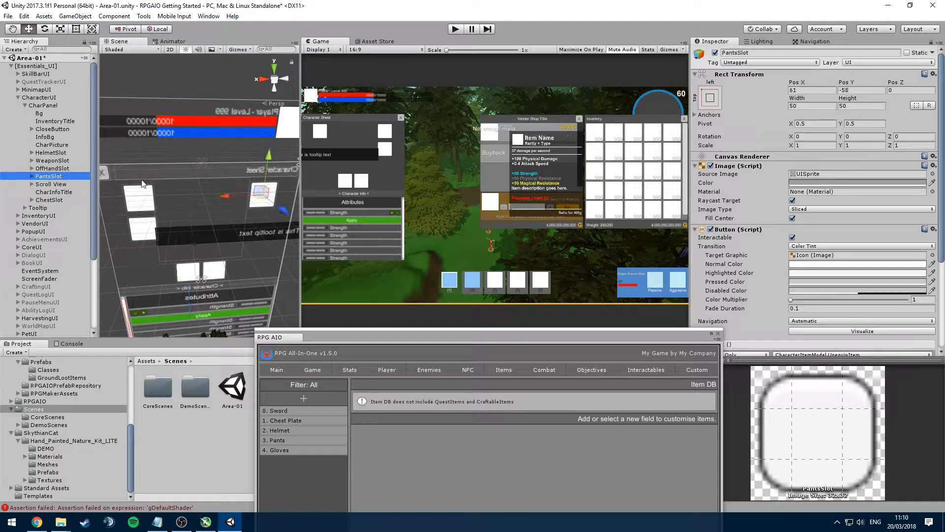
mouse_move(270, 175)
mouse_down()
mouse_move(269, 189)
mouse_move(269, 159)
mouse_up()
key(ctrl+d)
click(64, 207)
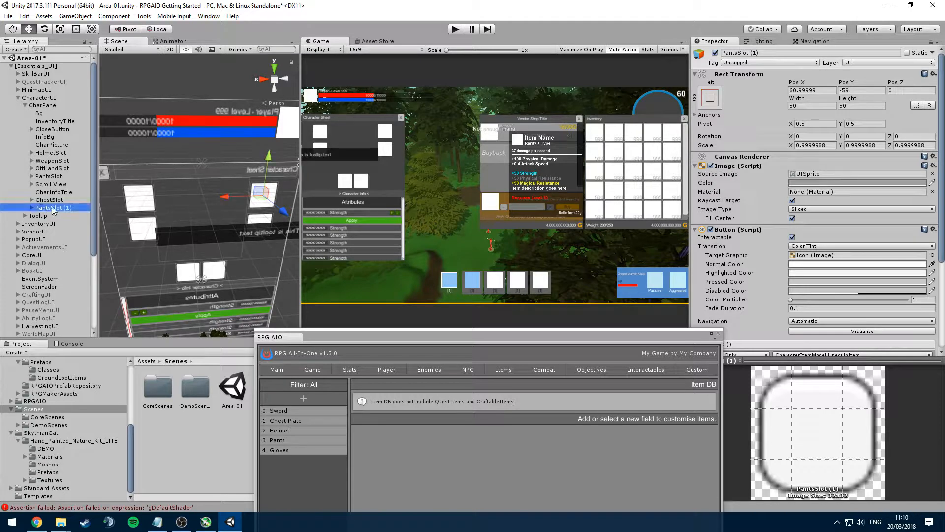
text(G)
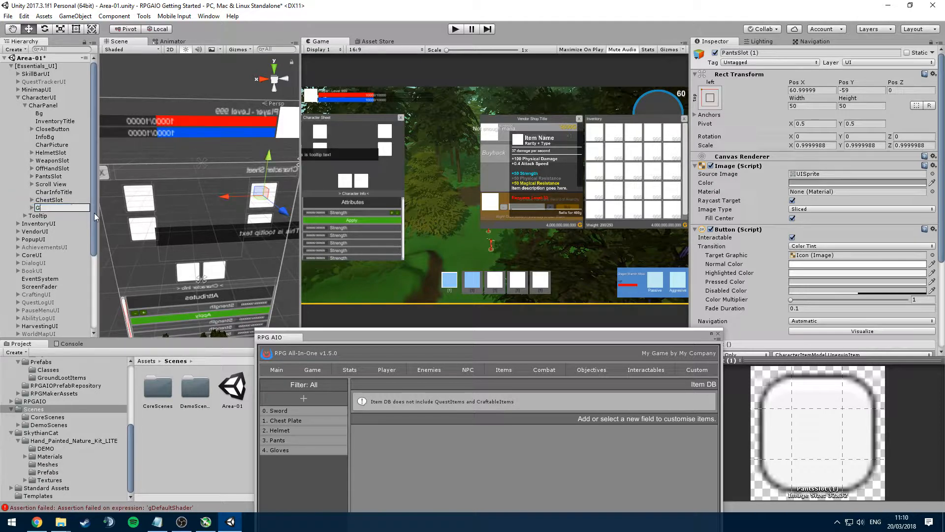
text(loveSlot)
key(Return)
- Set the Slot Name in HelmetSlot's Character Item Model to Helmet
click(56, 154)
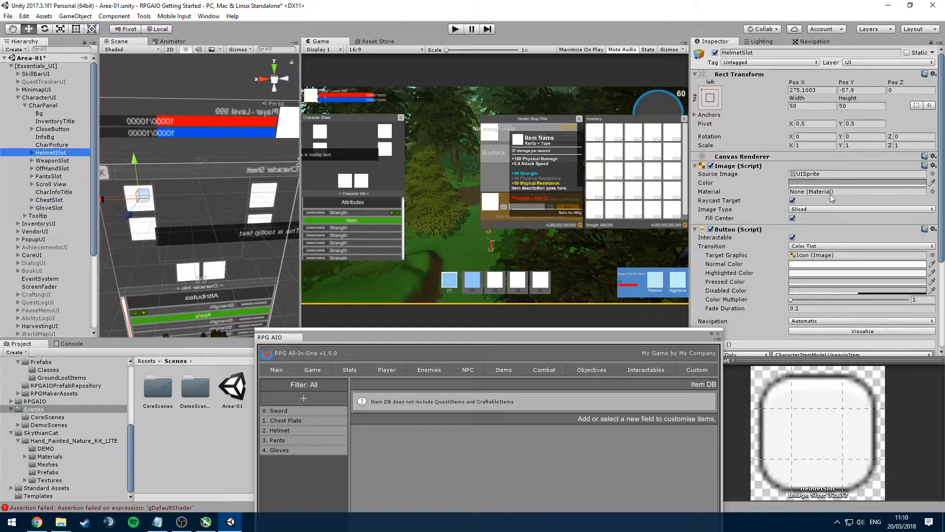
scroll(830, 194, down, 5)
click(807, 282)
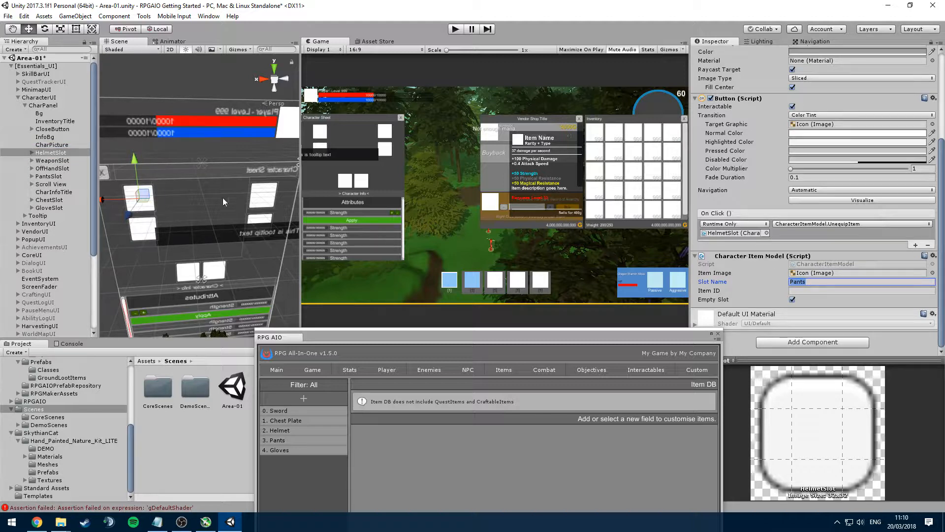
text(Helmet)
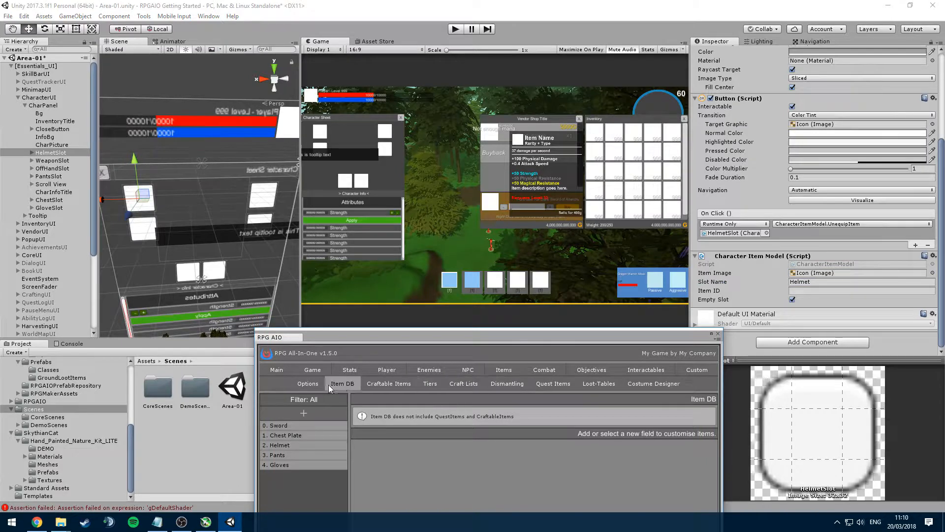
- Show the apparel slot names in RPG AIO's item options and set PantsSlot's Slot Name to Pants
click(330, 386)
click(495, 370)
click(306, 383)
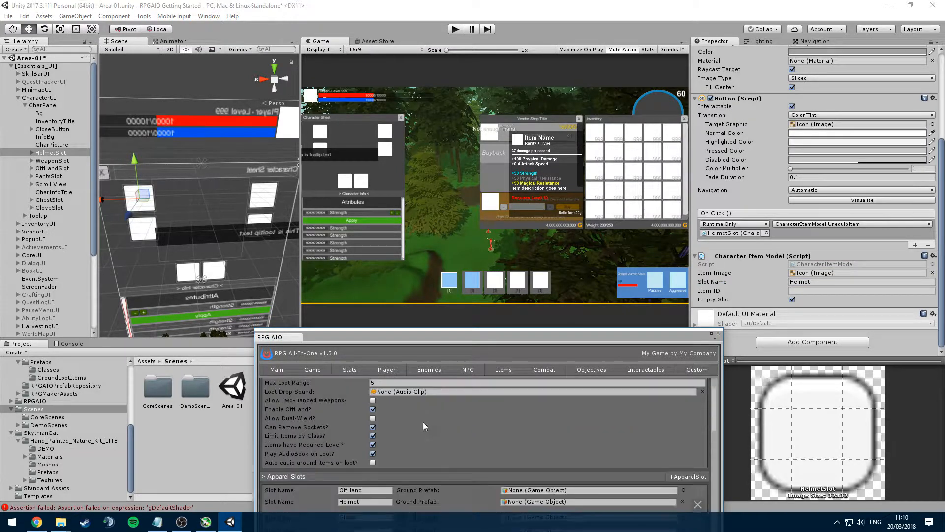
scroll(394, 434, down, 3)
click(48, 175)
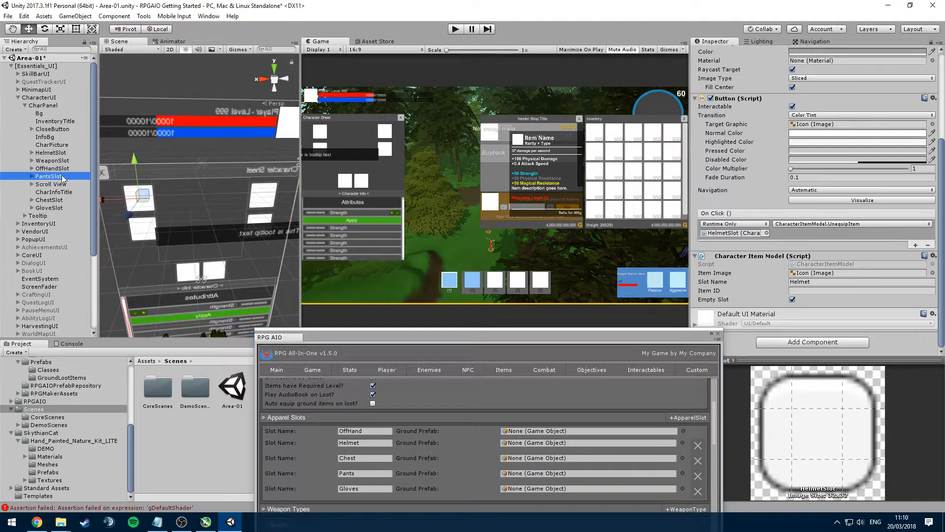
click(815, 281)
text(Pants)
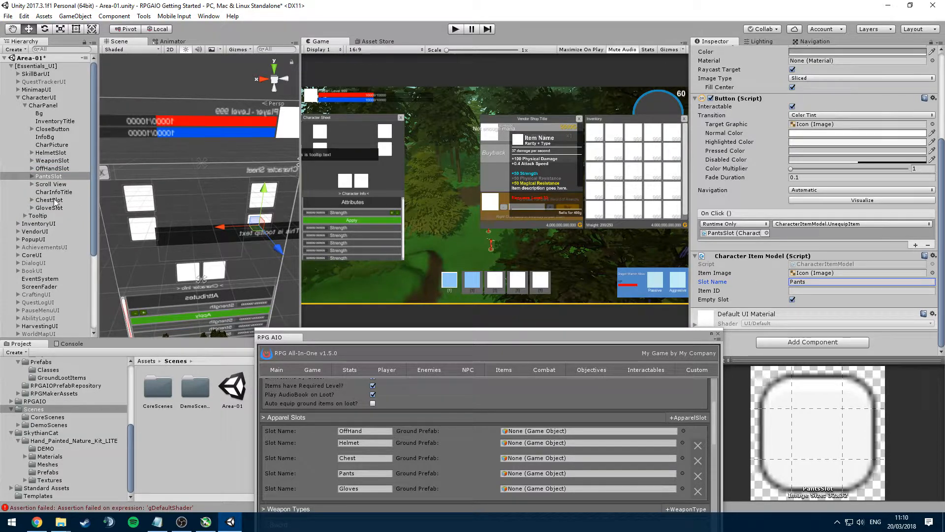
- Set the Slot Name of ChestSlot to Chest and that of GloveSlot to Gloves
click(54, 200)
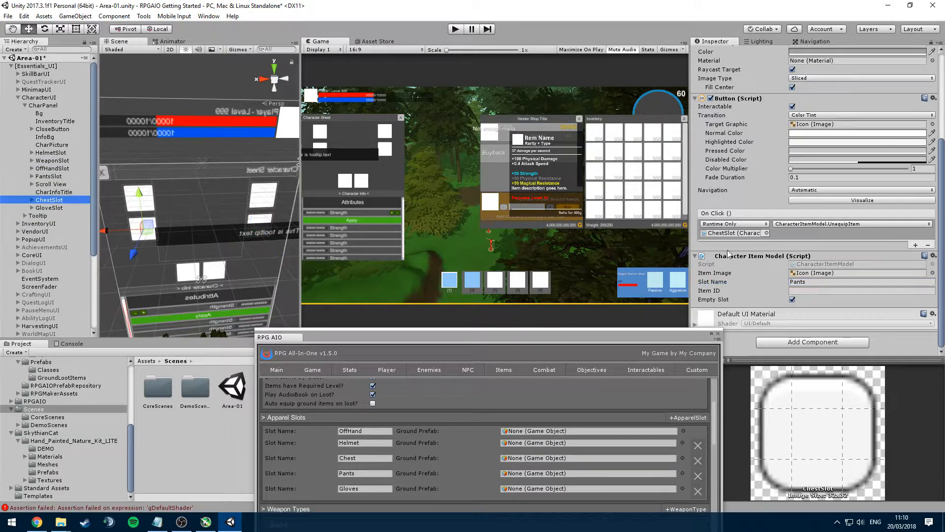
click(822, 281)
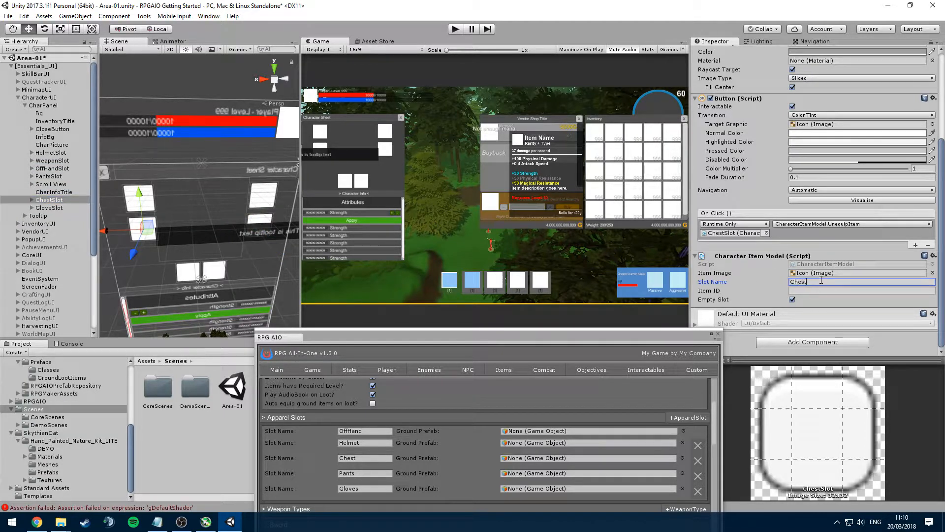
click(58, 207)
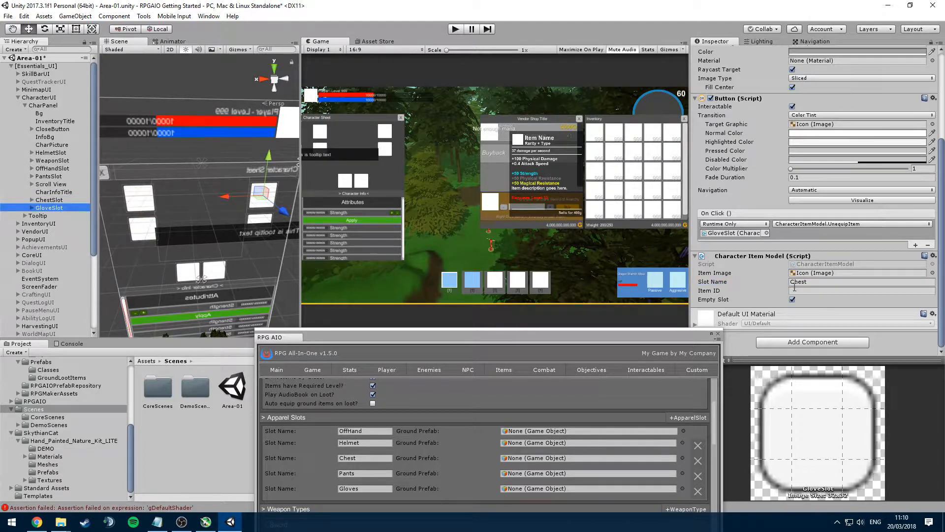
click(810, 281)
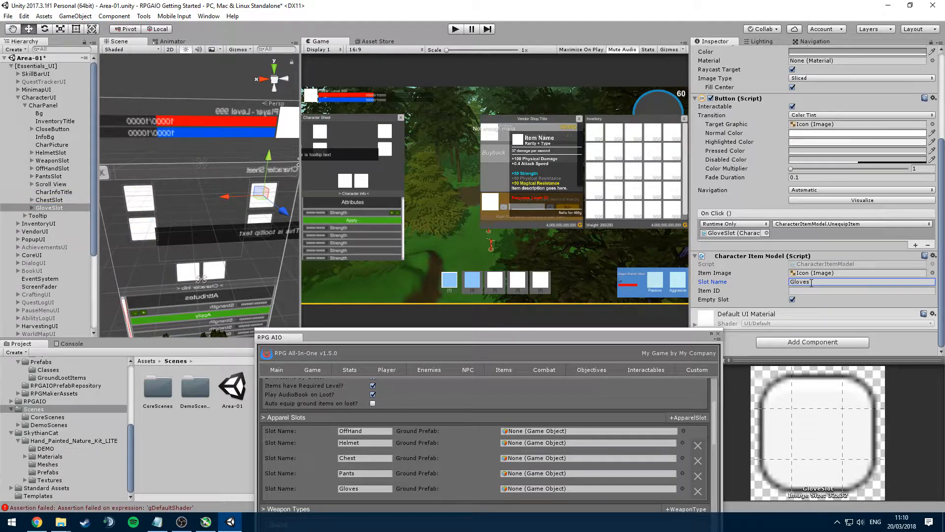
- Save the RPG AIO game data and close its window, saving the changes
drag(536, 339, 482, 238)
click(599, 489)
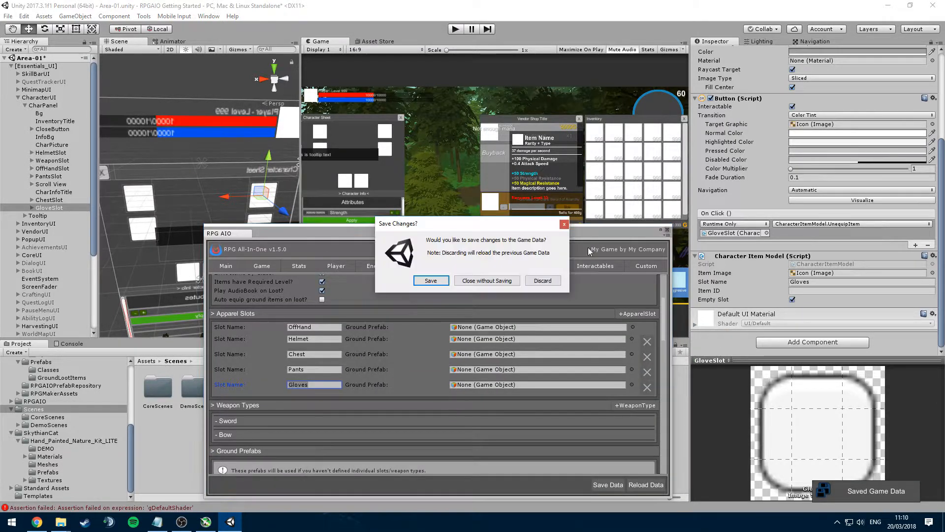
click(434, 280)
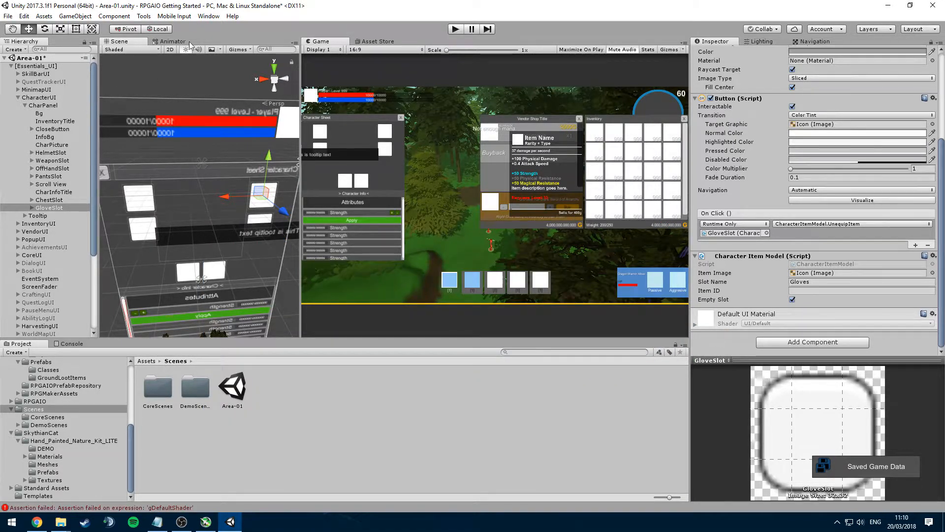
- Reopen the RPG AIO editor and show the Hunger entry among the Vitals
click(143, 17)
click(149, 28)
click(143, 17)
mouse_move(187, 26)
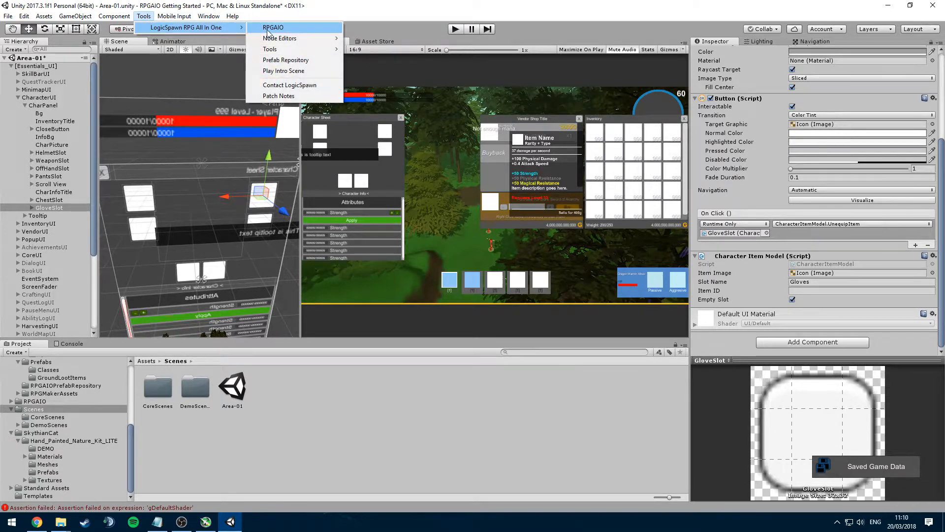
click(268, 27)
click(394, 169)
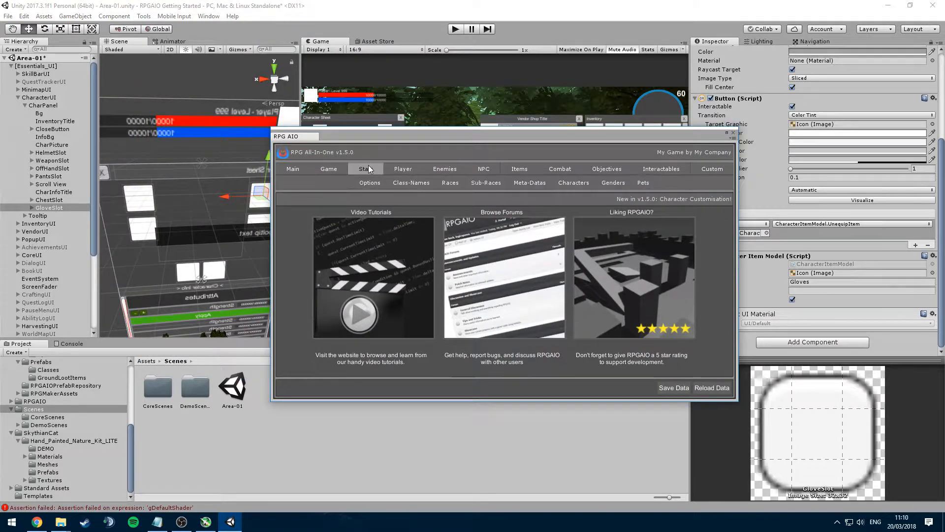
click(486, 183)
click(309, 226)
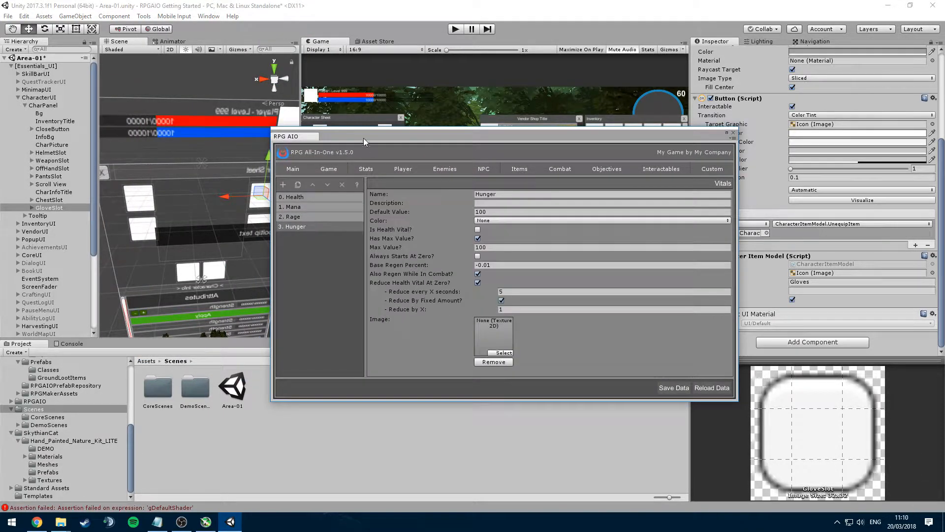
- Collapse CharacterUI, expand VitalsAndPortrait under CoreUI, and duplicate its Mana object twice
click(18, 97)
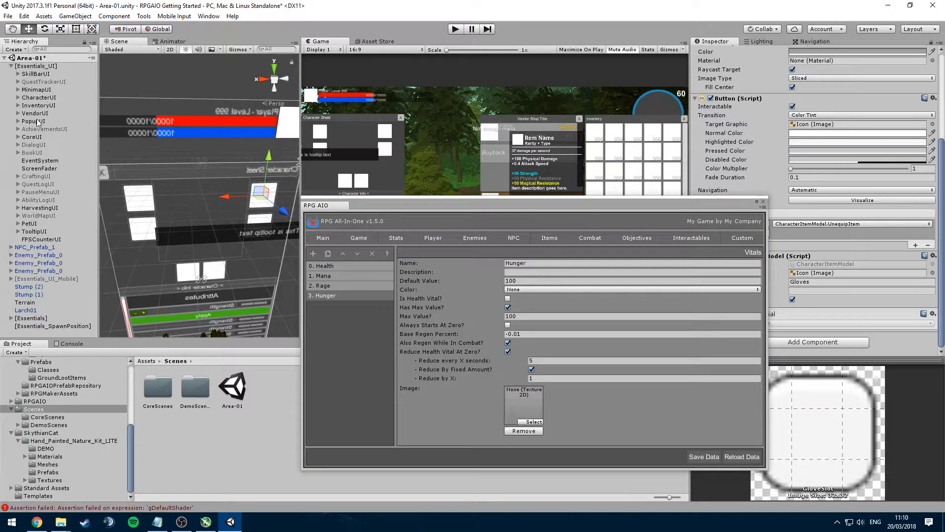
click(18, 136)
click(25, 144)
click(43, 161)
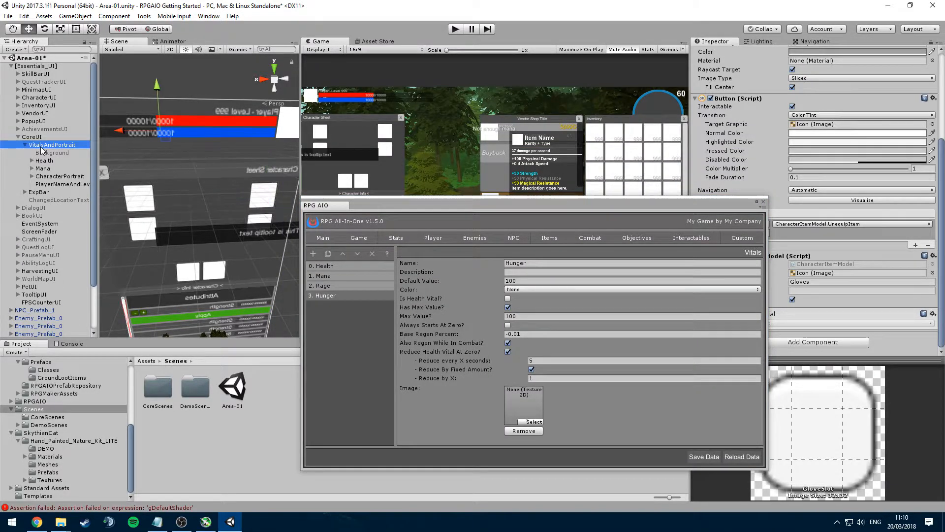
click(44, 168)
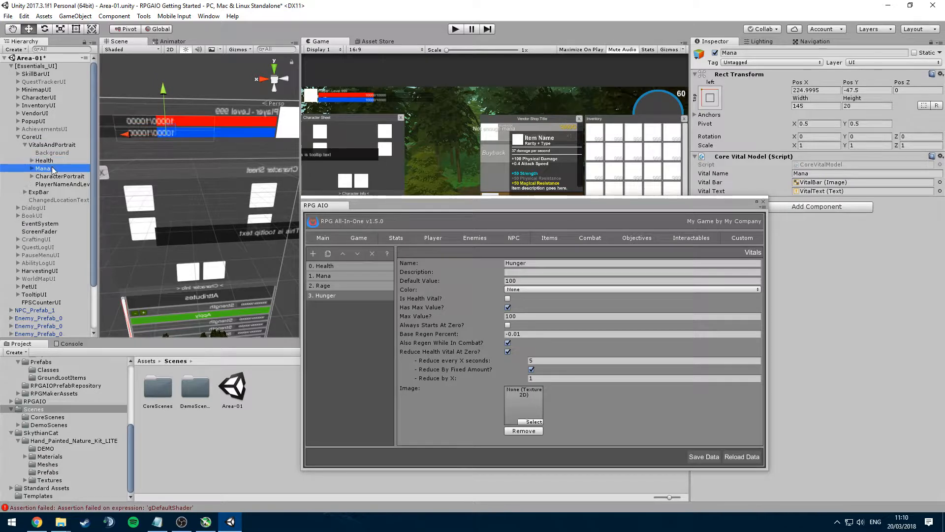
key(ctrl+d)
key(ctrl+d)
- Rename the two Mana copies as Rage and Hunger
click(52, 193)
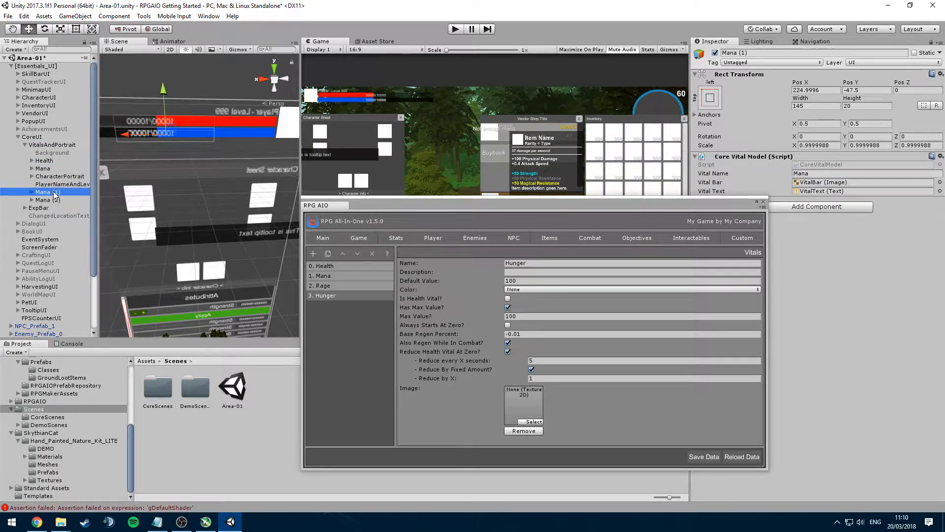
key(F2)
text(Rage)
key(Return)
click(86, 199)
key(F2)
text(Hunger)
key(Return)
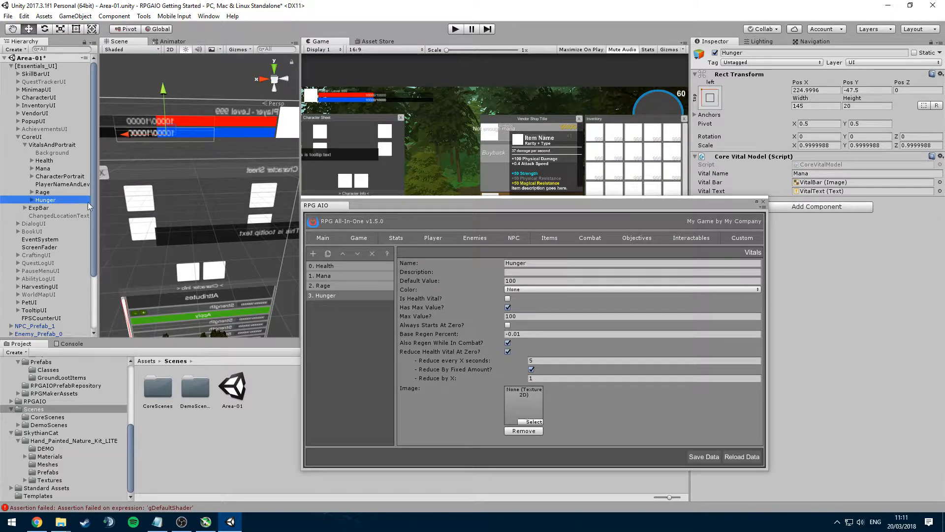
- Set the Vital Name in the Core Vital Model to Rage on the Rage object and Hunger on the Hunger object
click(30, 192)
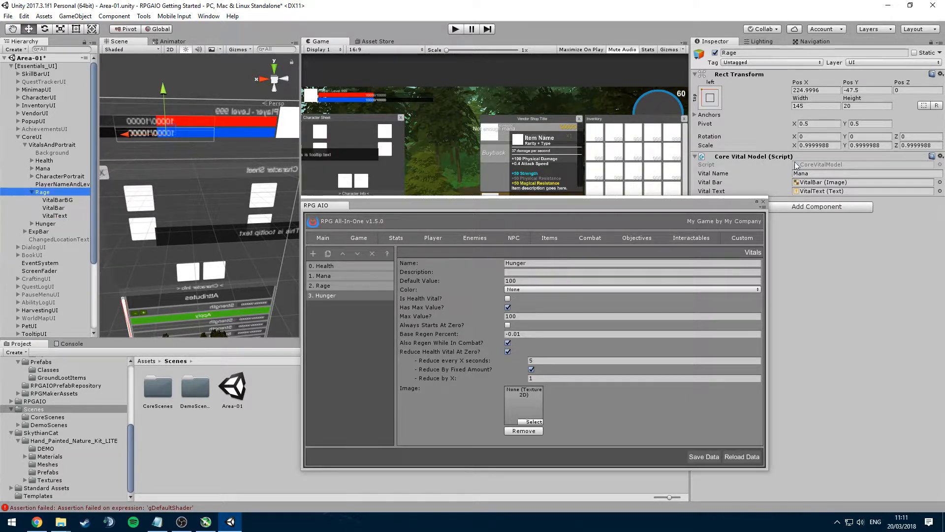
click(813, 173)
text(Rage)
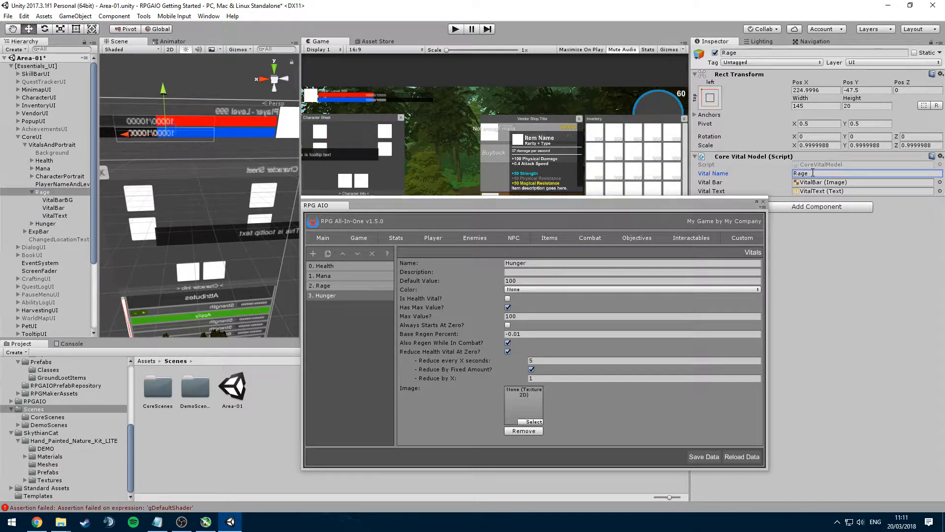
click(81, 223)
click(817, 173)
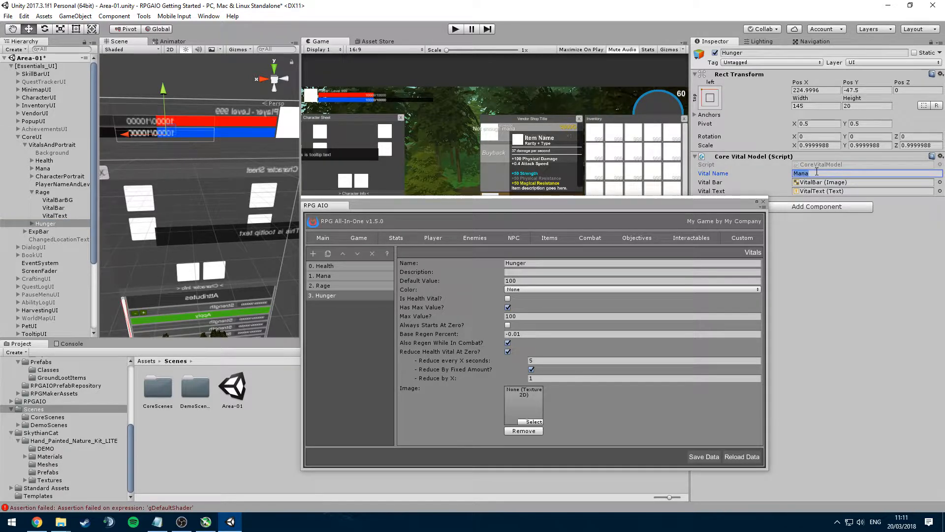
text(Hunger)
- Expand the Hunger object and change the Image color of Rage's VitalBar to orange
click(329, 285)
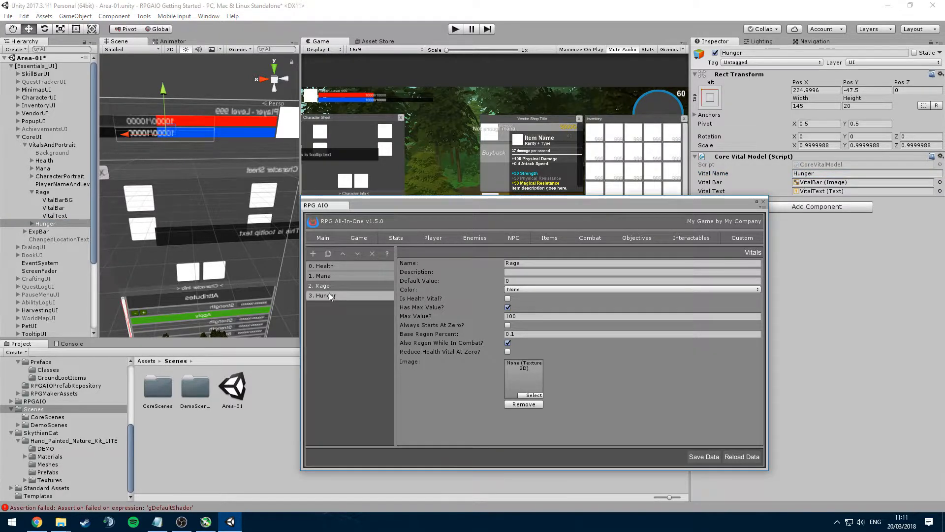
click(32, 224)
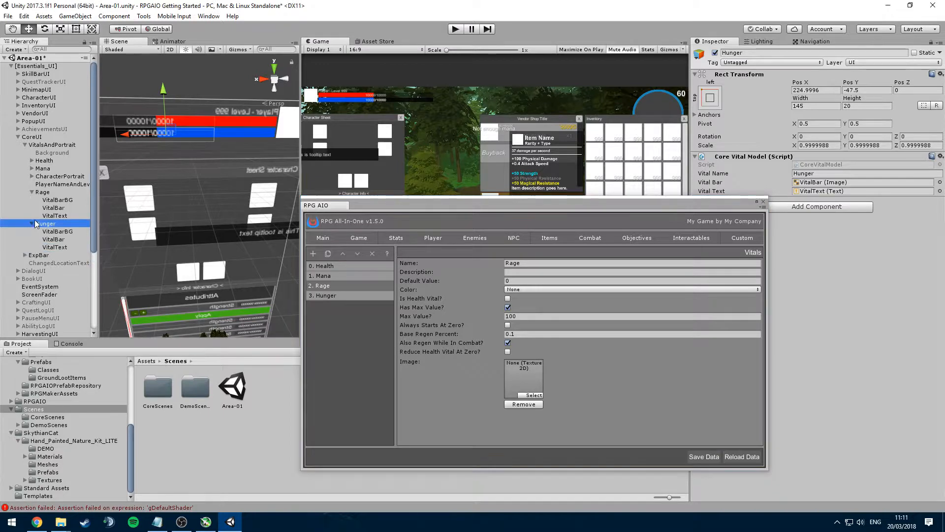
click(47, 202)
click(51, 208)
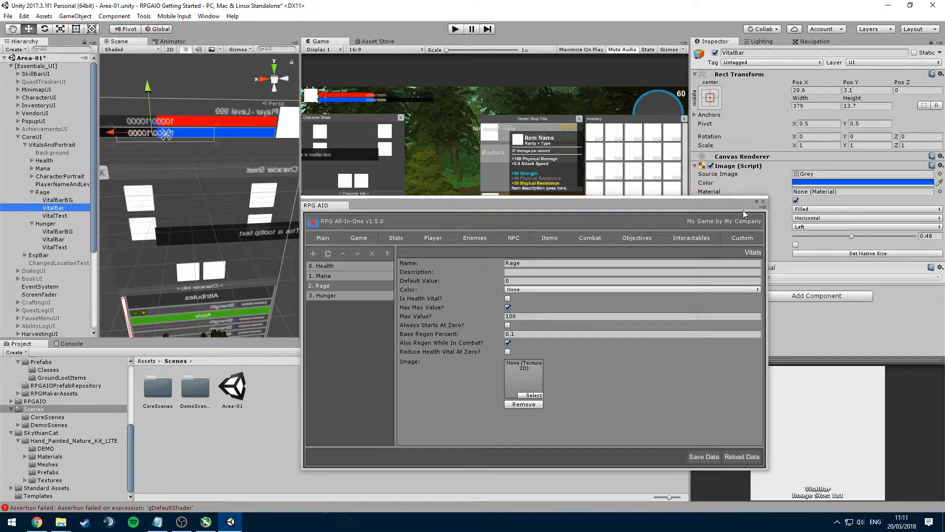
click(819, 183)
drag(99, 90, 103, 114)
click(113, 9)
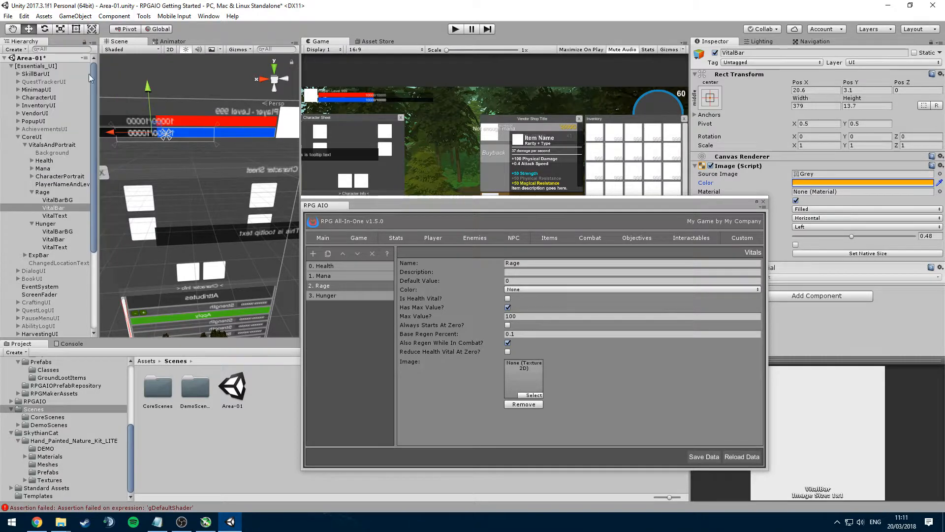
- Change the Image color of the Hunger object's VitalBar to green
click(53, 239)
click(831, 183)
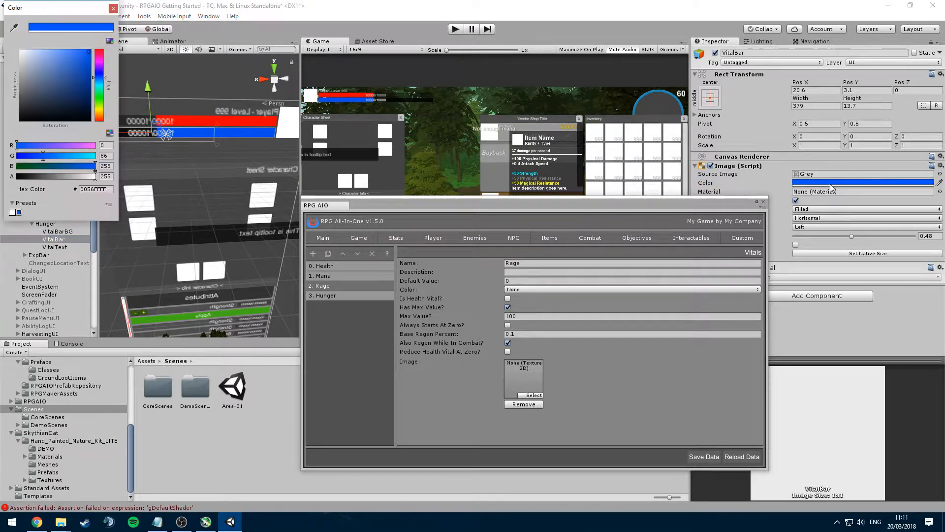
drag(98, 92, 98, 103)
click(85, 83)
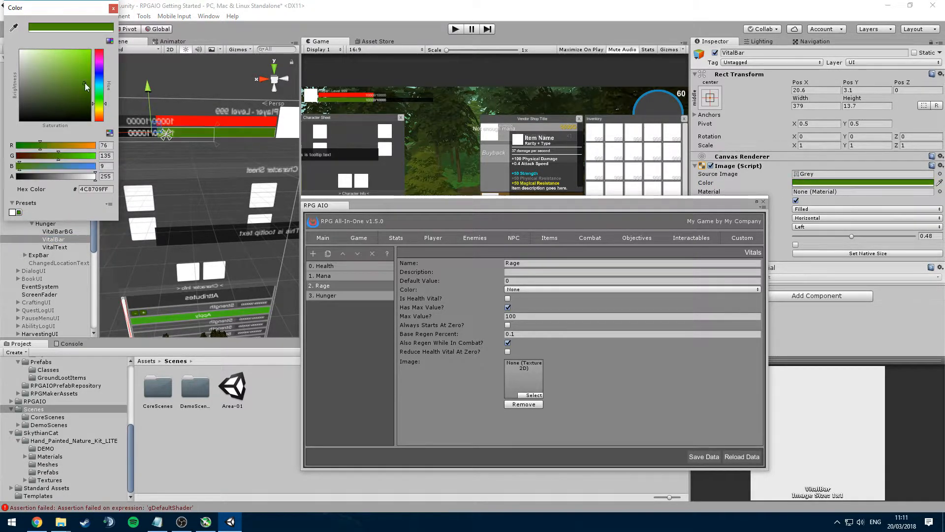
click(113, 8)
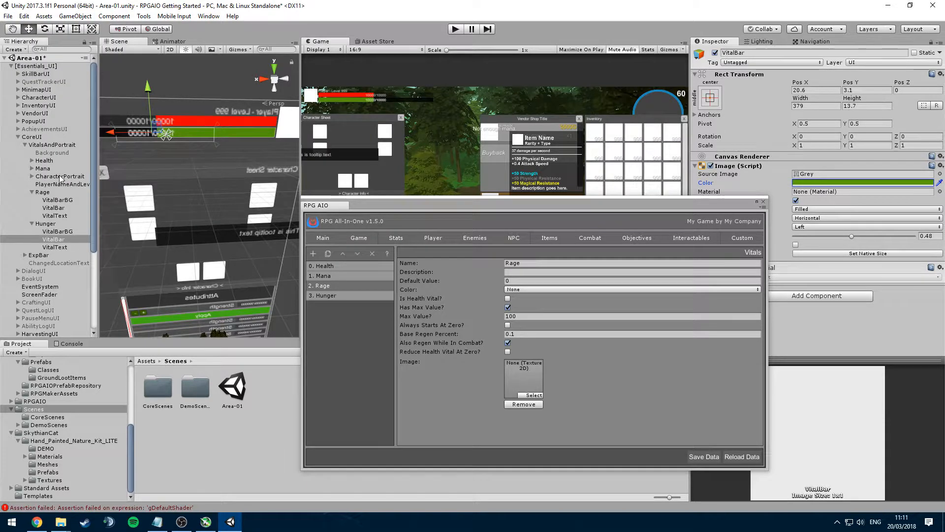
- Move the Rage bar down to about Pos Y -62.8 and the Hunger bar to about -79.6, stacking them below Mana
click(43, 192)
drag(163, 88, 164, 99)
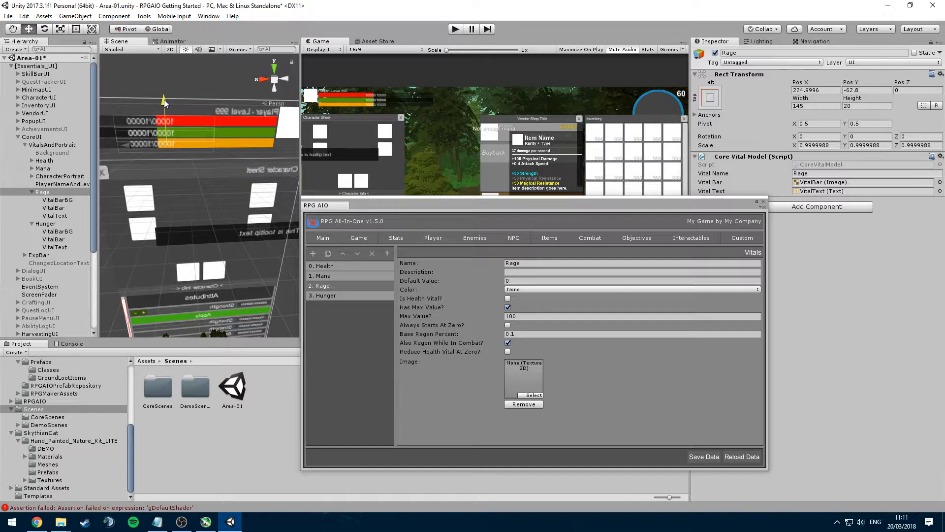
click(55, 223)
drag(160, 96, 165, 114)
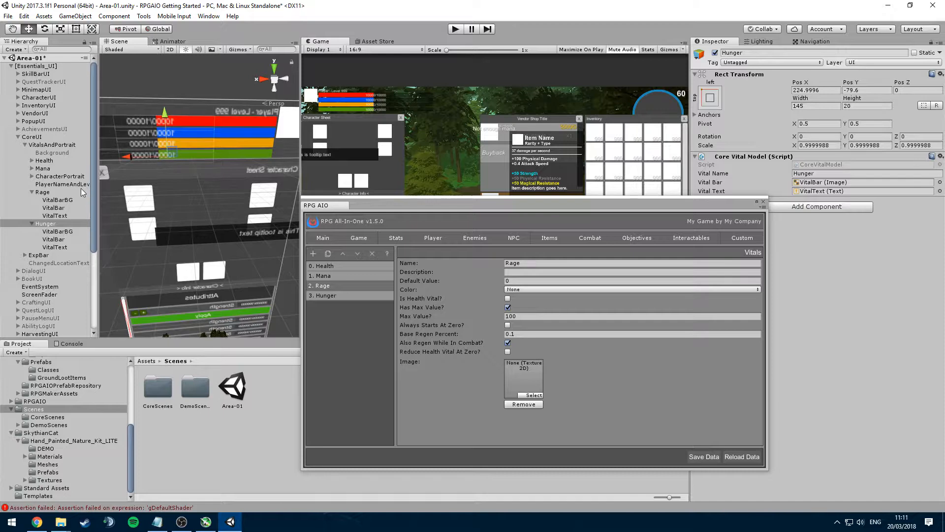
- Select CharacterPortrait under VitalsAndPortrait and move it down to Pos Y -51 beside the vital bars
click(49, 153)
click(46, 256)
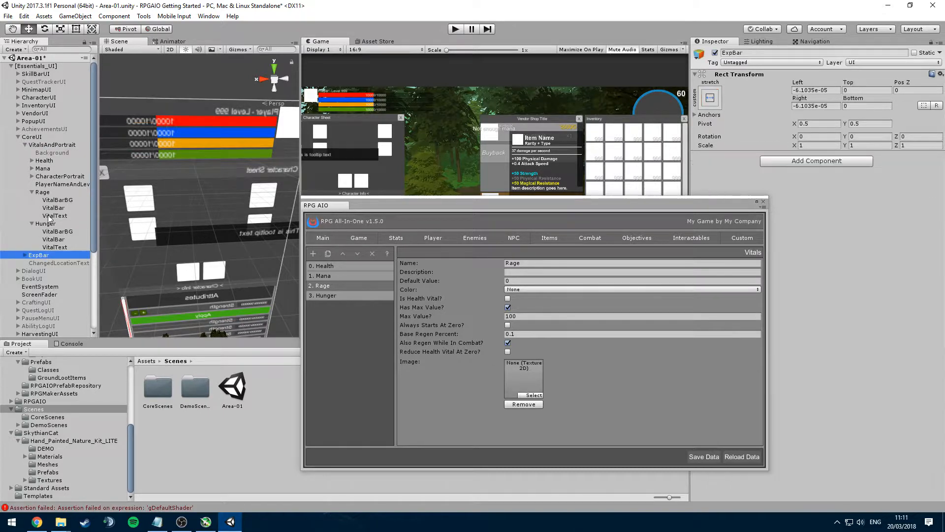
click(60, 183)
click(60, 176)
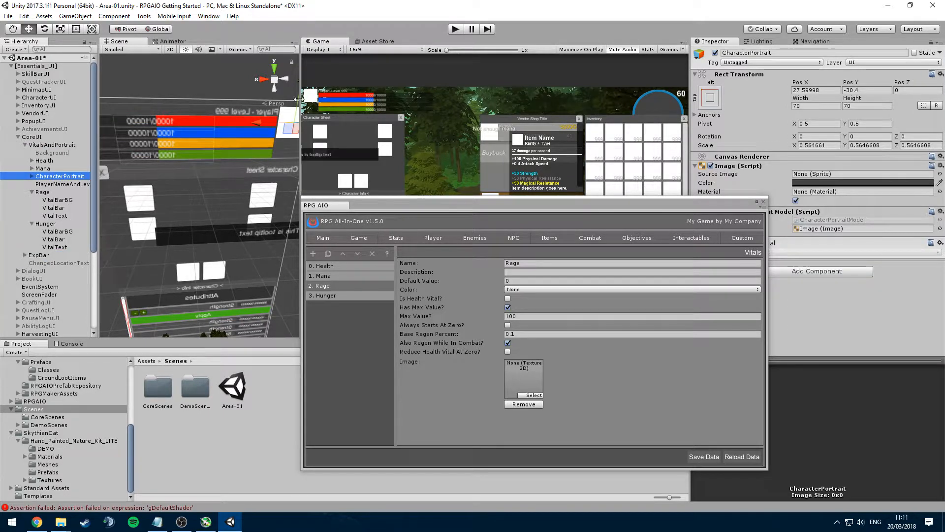
right_drag(249, 106, 261, 85)
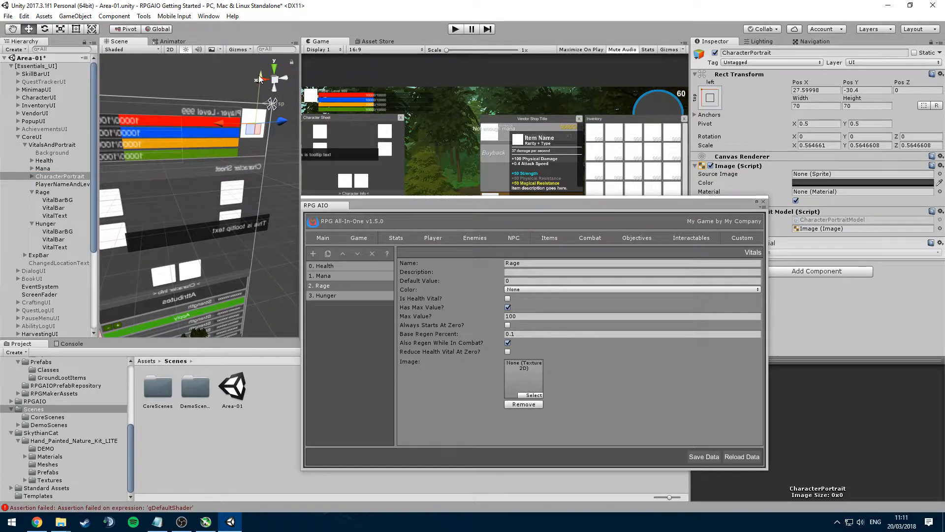
drag(259, 78, 257, 87)
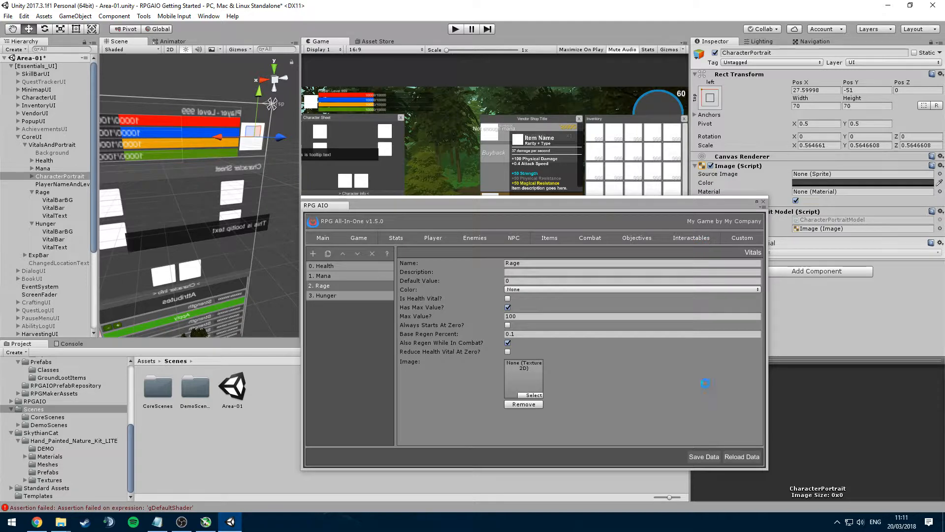
- Save the game data and close the RPG AIO window
click(704, 456)
click(763, 201)
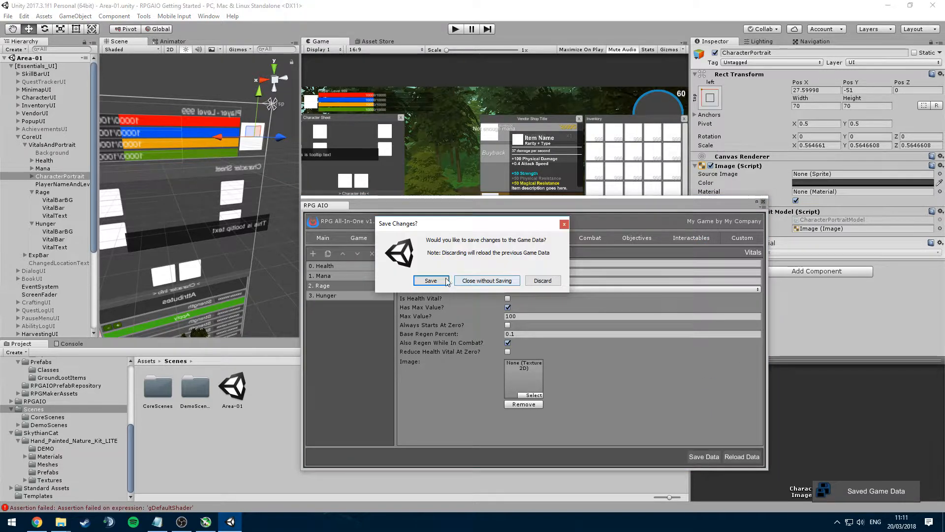
click(444, 280)
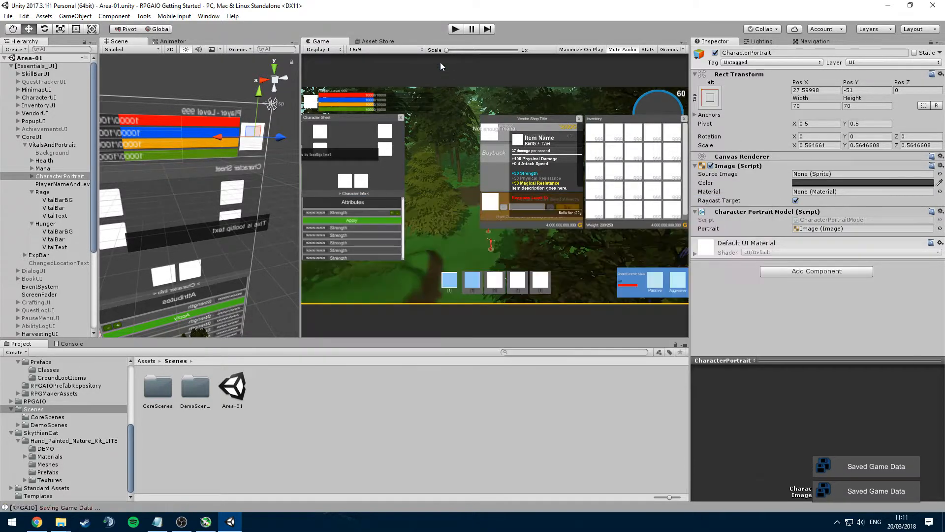
- Start a test run of the game from the Intro scene
click(144, 16)
mouse_move(197, 26)
click(300, 71)
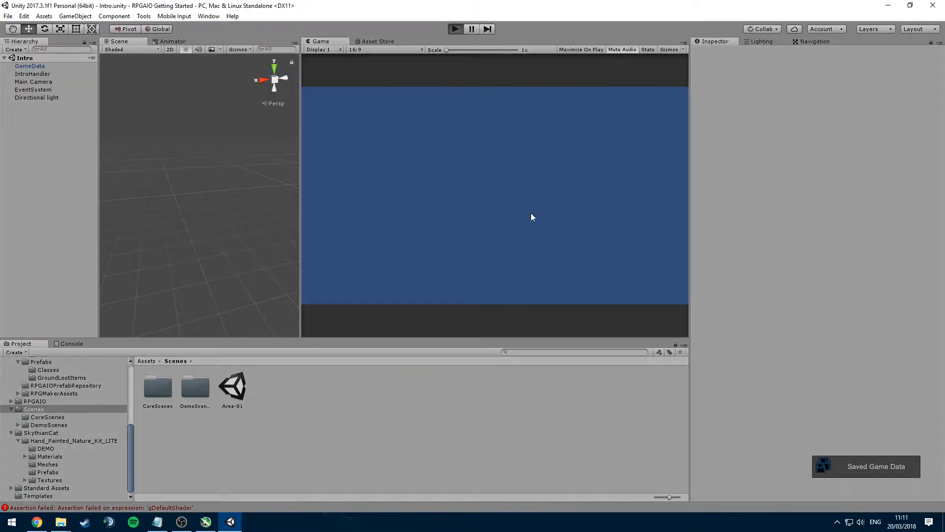
- Open the RPGMecanimCharacter class in the RPG AIO class settings
click(144, 16)
mouse_move(197, 25)
click(292, 48)
click(287, 132)
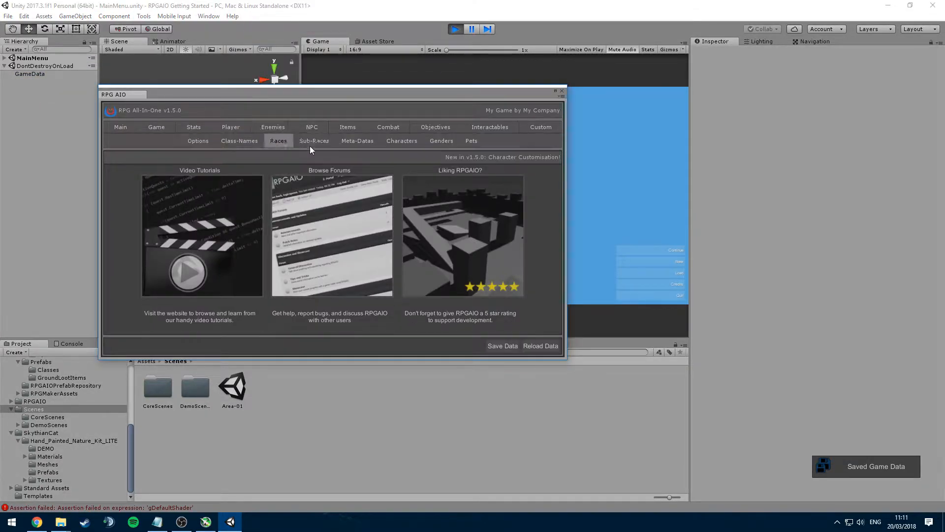
click(388, 147)
click(180, 155)
- Enable Weapon, Helmet, Chest, Pants and Gloves under the class's Starting Equipped Items
drag(561, 171, 552, 333)
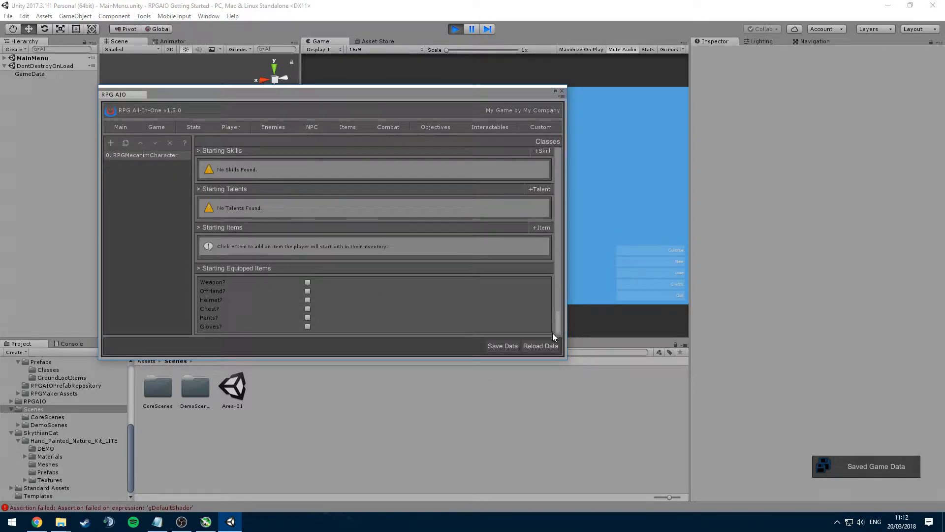
click(307, 282)
click(308, 300)
click(308, 309)
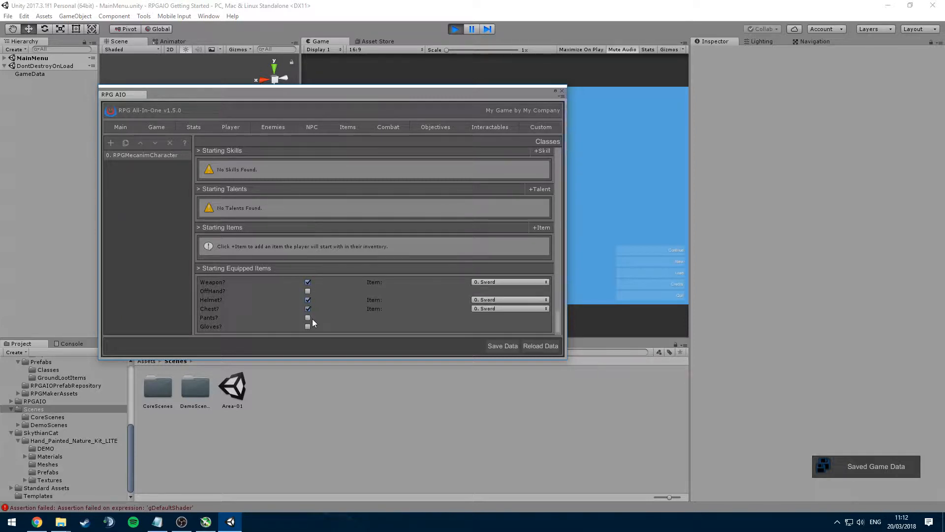
click(308, 318)
click(307, 327)
- Assign Sword, Helmet, Chest Plate, Pants and Gloves to the matching starting slots, and save the game data on closing RPG AIO
click(510, 282)
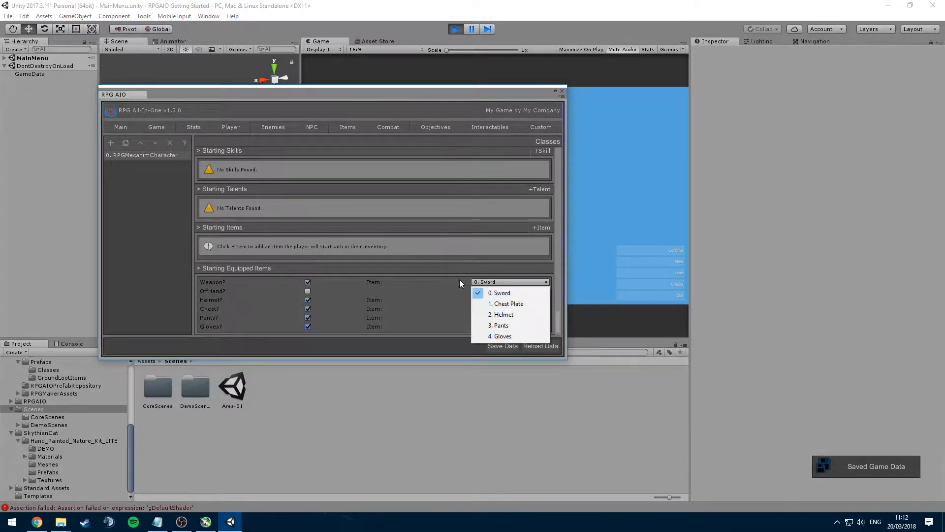
click(495, 290)
click(494, 299)
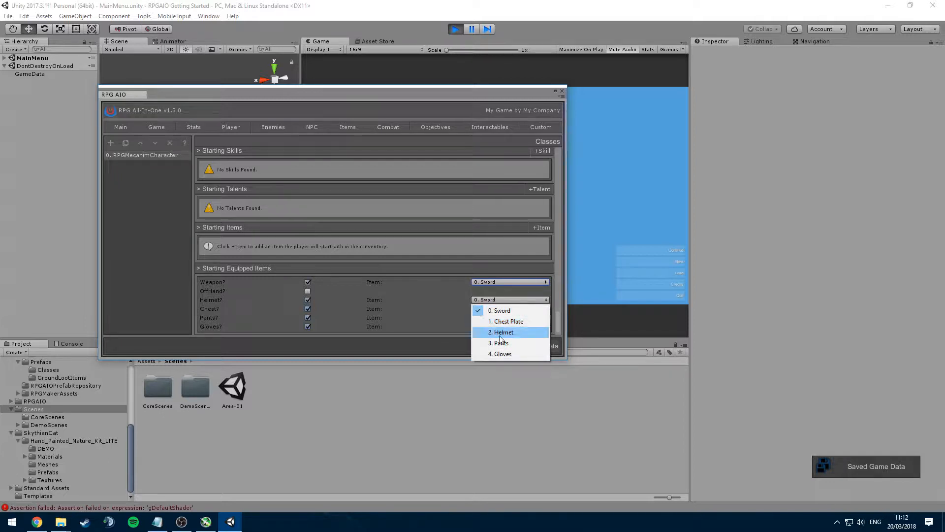
click(502, 333)
click(495, 309)
click(509, 330)
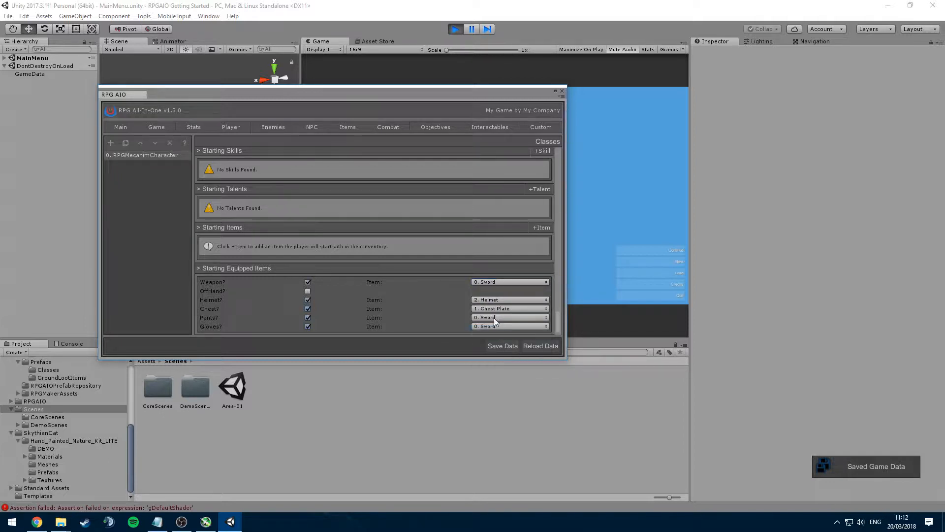
click(495, 317)
click(501, 360)
click(498, 327)
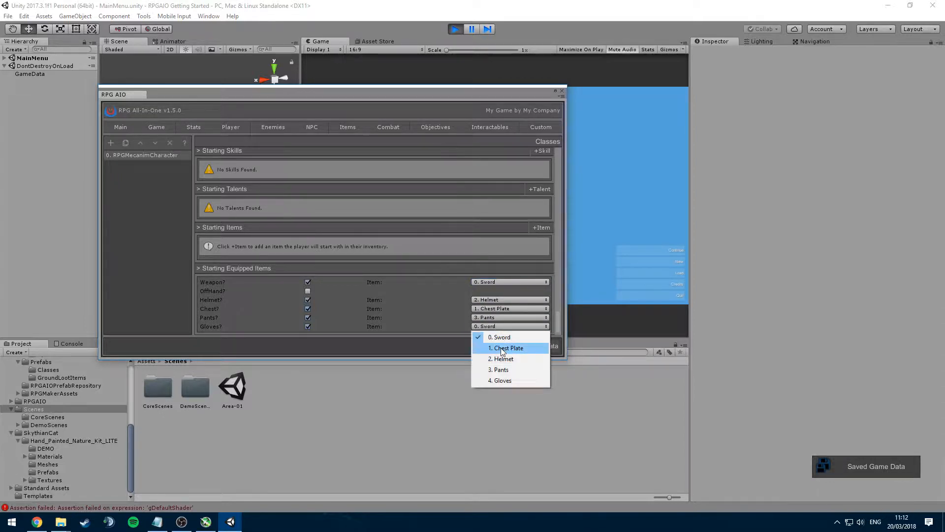
click(510, 381)
click(561, 92)
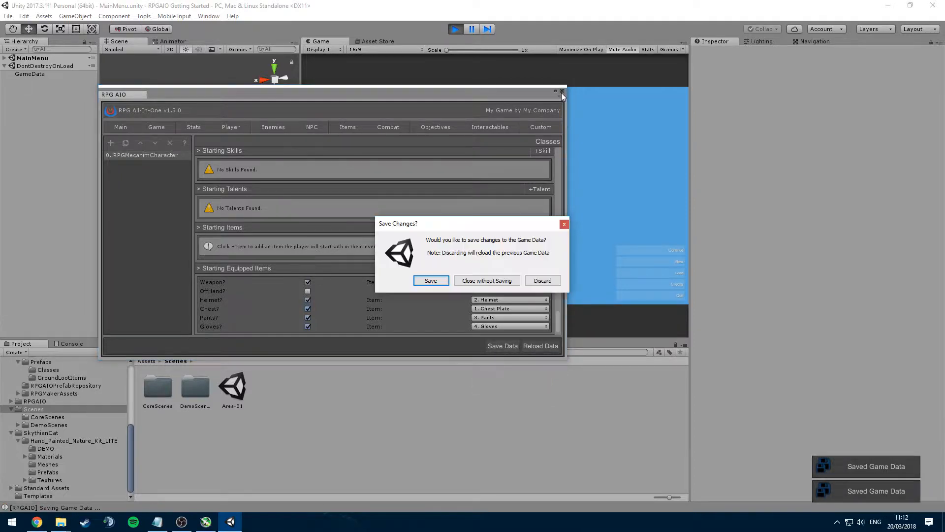
click(438, 281)
- Create a new character named 123 in the running game, adjusting its Size to about the middle of the range
click(651, 264)
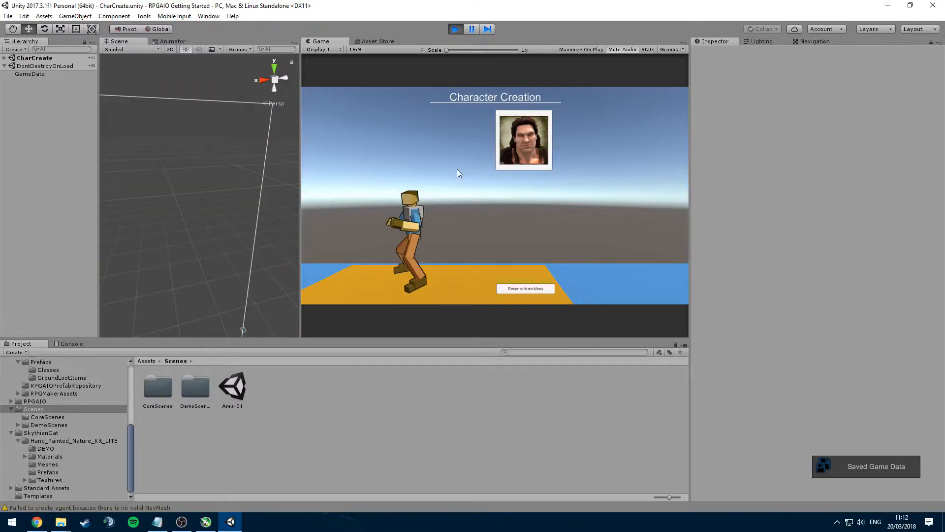
click(382, 117)
text(123)
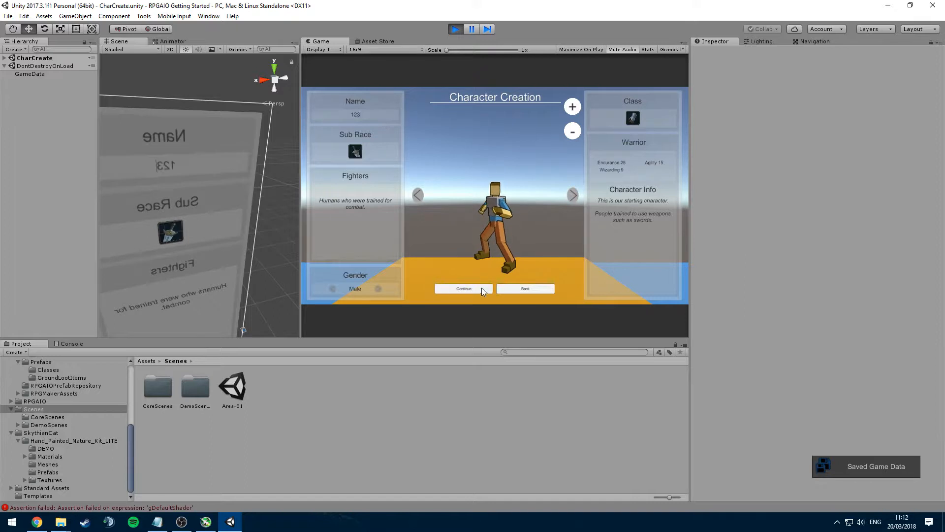
click(481, 288)
drag(364, 116, 348, 113)
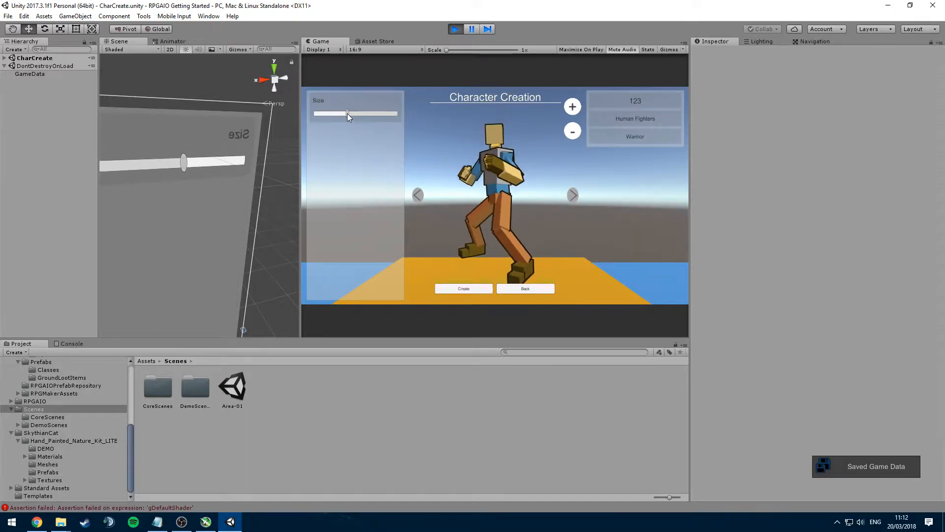
click(458, 292)
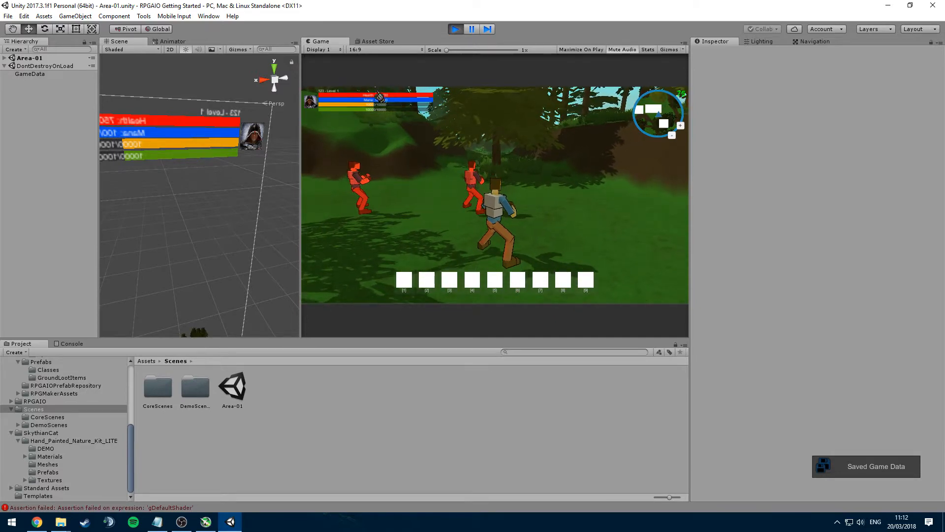
- Enlarge the Game view and examine the vital bars and the equipped items in the character sheet
drag(299, 115, 255, 115)
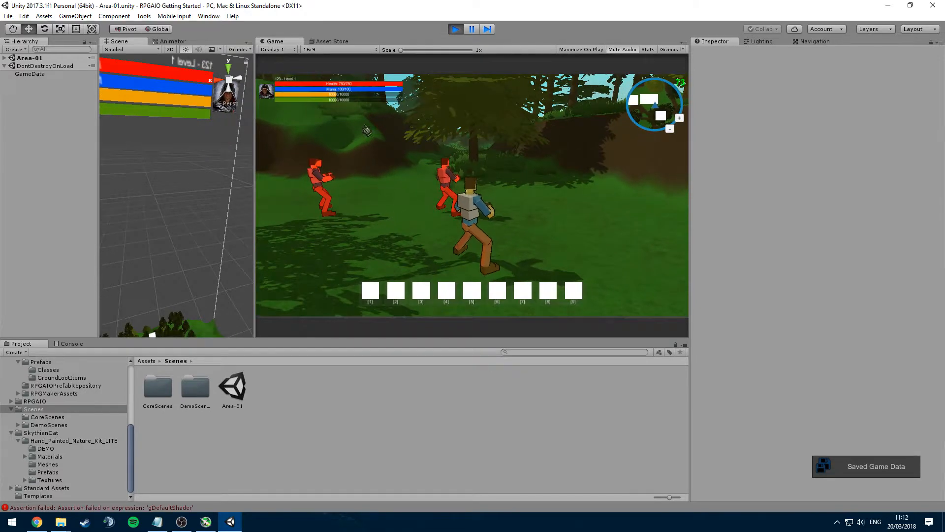
right_drag(404, 223, 438, 221)
key(c)
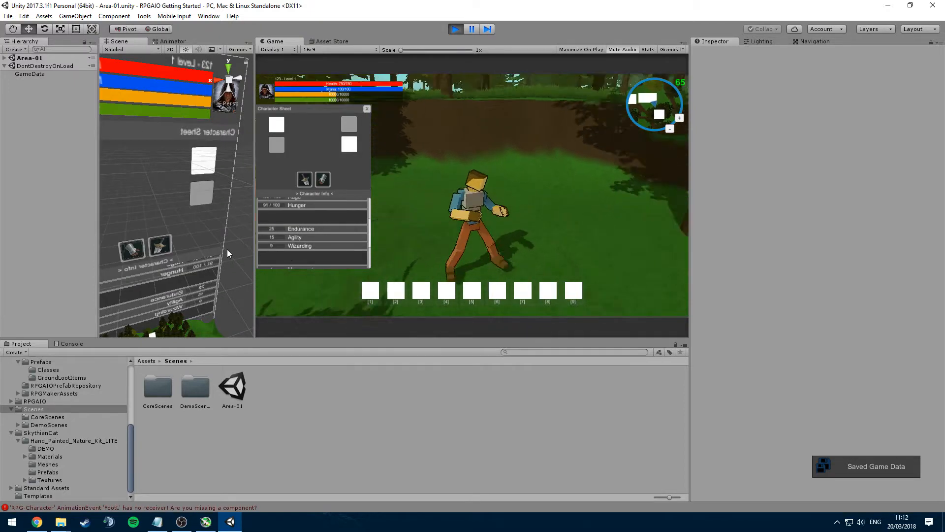
mouse_move(322, 181)
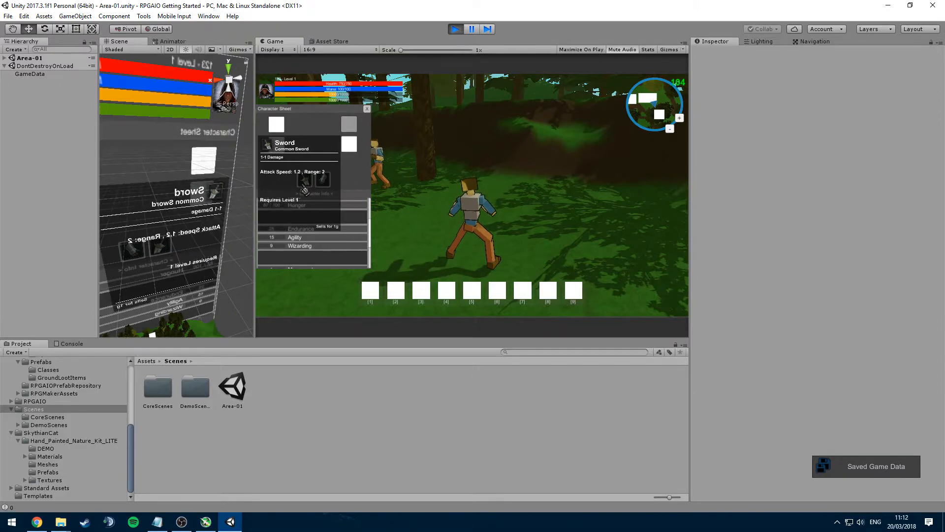
key(a)
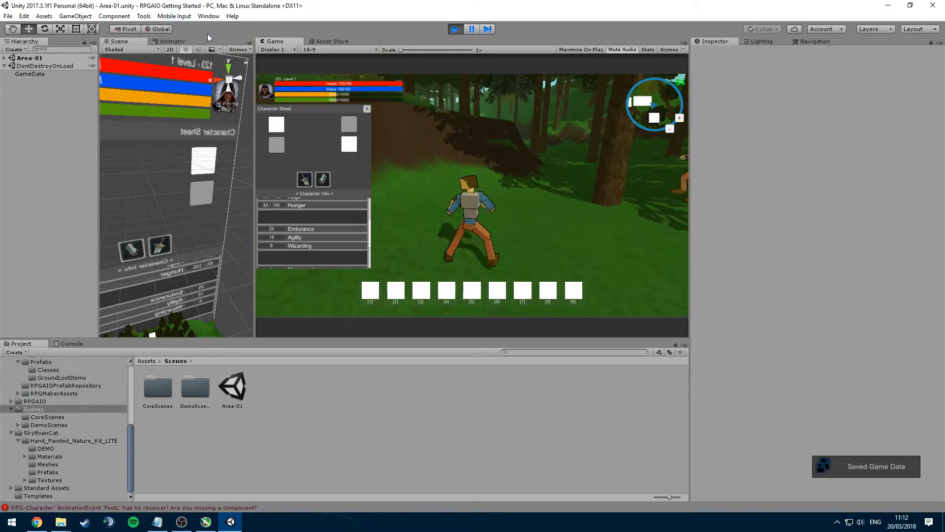
- In the RPG AIO item database, set the Chest Plate's slot to Chest and the Helmet's slot to Helmet
click(144, 16)
mouse_move(207, 28)
click(274, 27)
click(347, 127)
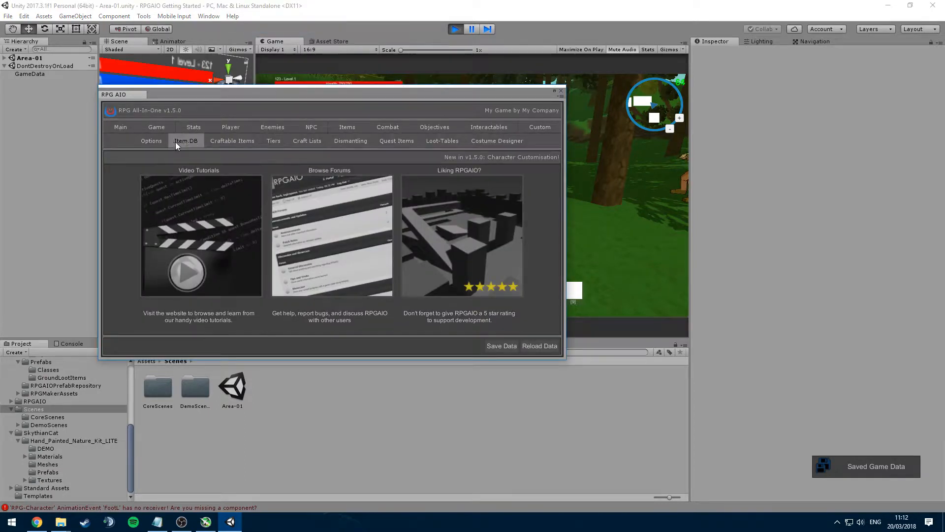
click(179, 144)
click(146, 185)
click(376, 178)
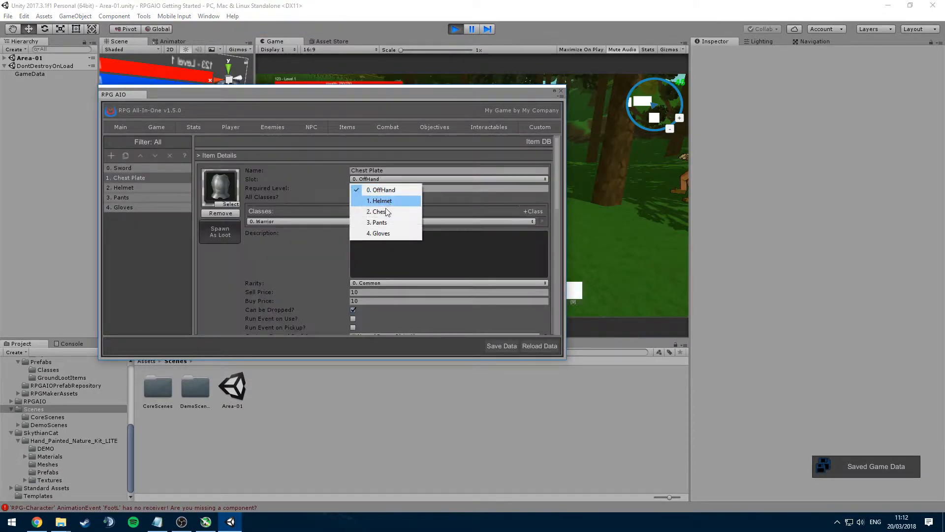
click(376, 187)
click(376, 180)
click(383, 201)
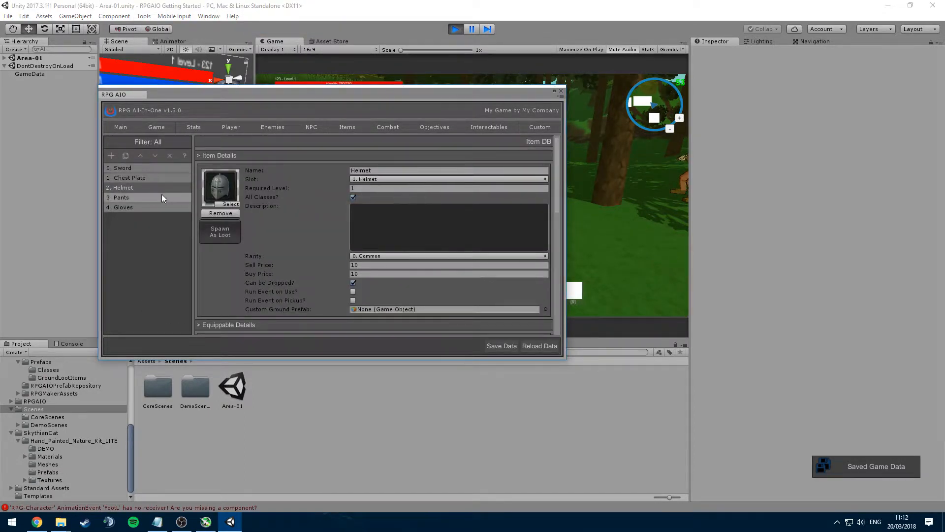
- Set the Pants item's slot to Pants and the Gloves item's slot to Gloves
click(162, 197)
click(375, 180)
click(386, 222)
click(167, 207)
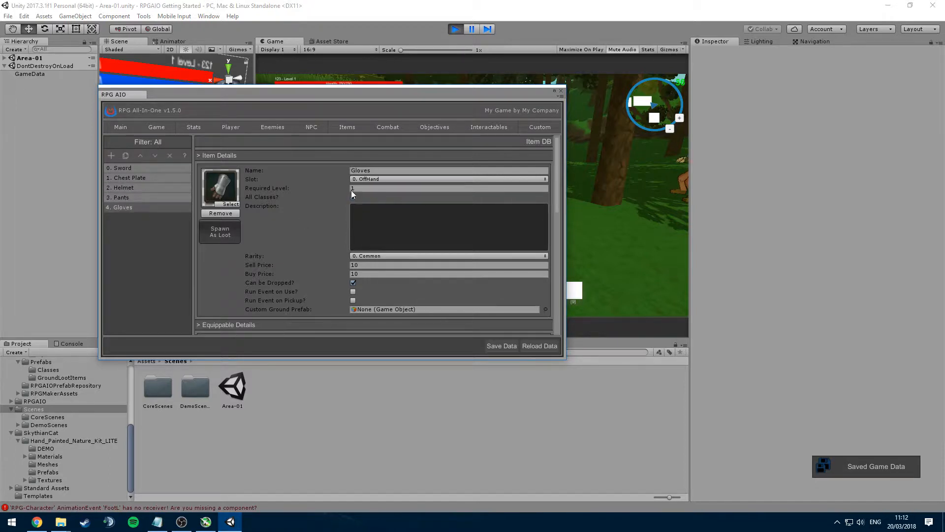
click(375, 179)
click(390, 234)
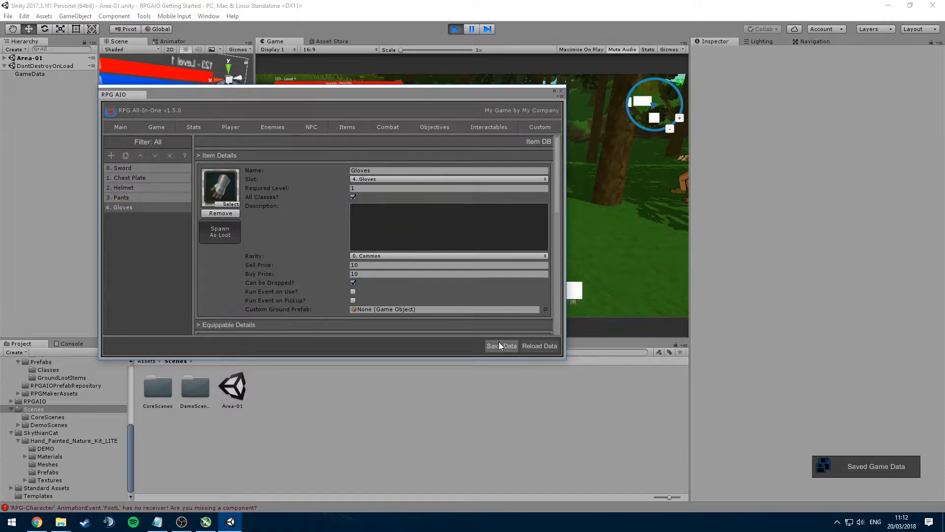
- Save the item changes to the game data and close RPG AIO
click(500, 346)
click(560, 92)
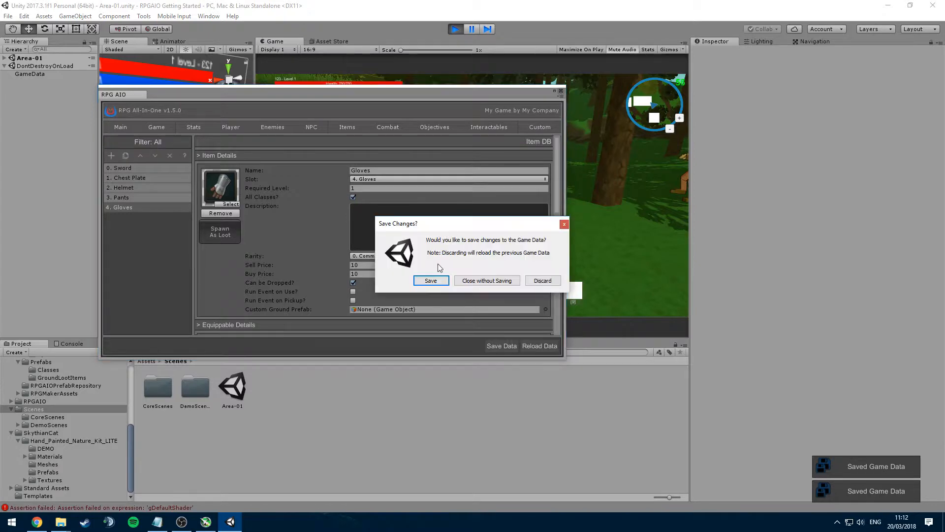
click(433, 278)
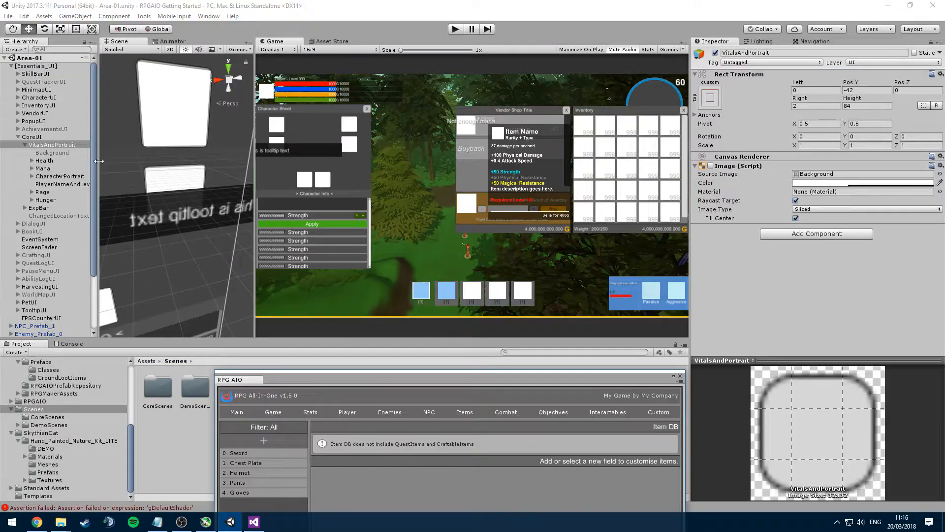
- Add the Rage and Hunger vital bars to the Vitals list of CoreUI's Core UI script
click(43, 192)
click(53, 144)
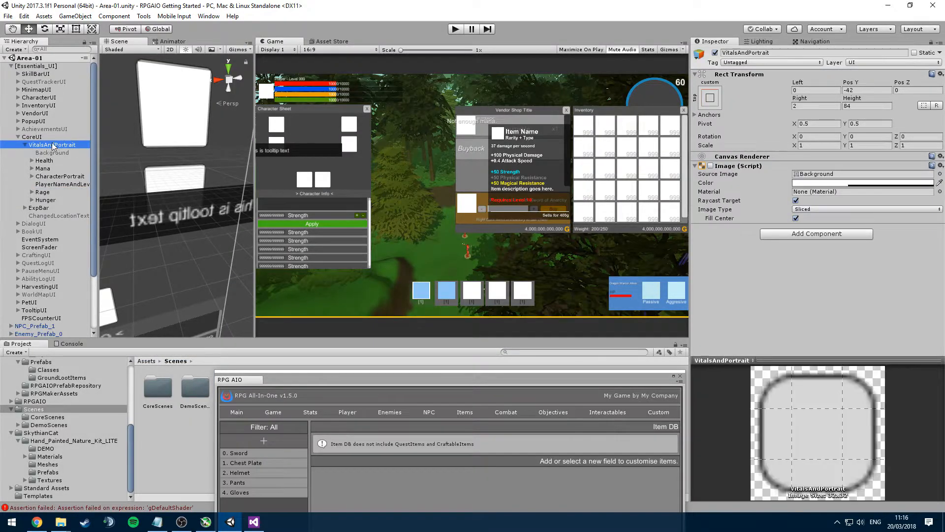
click(33, 137)
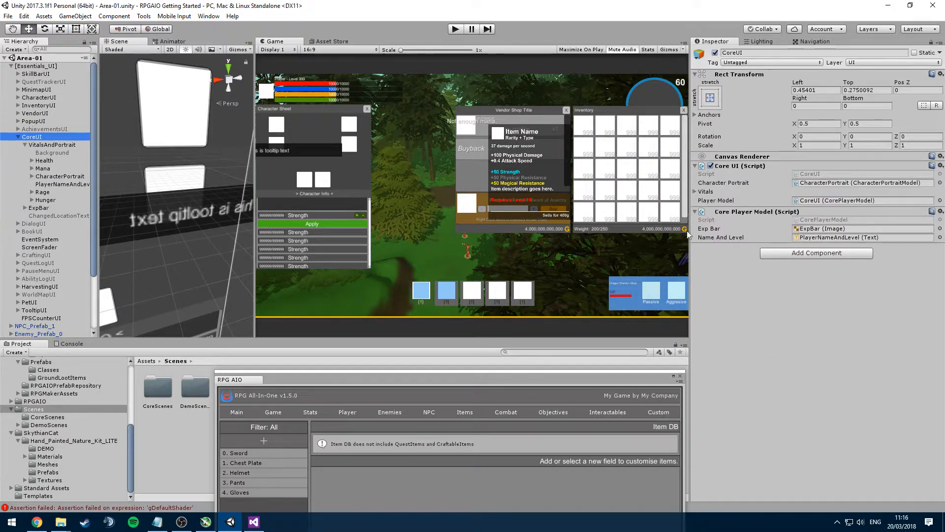
click(696, 192)
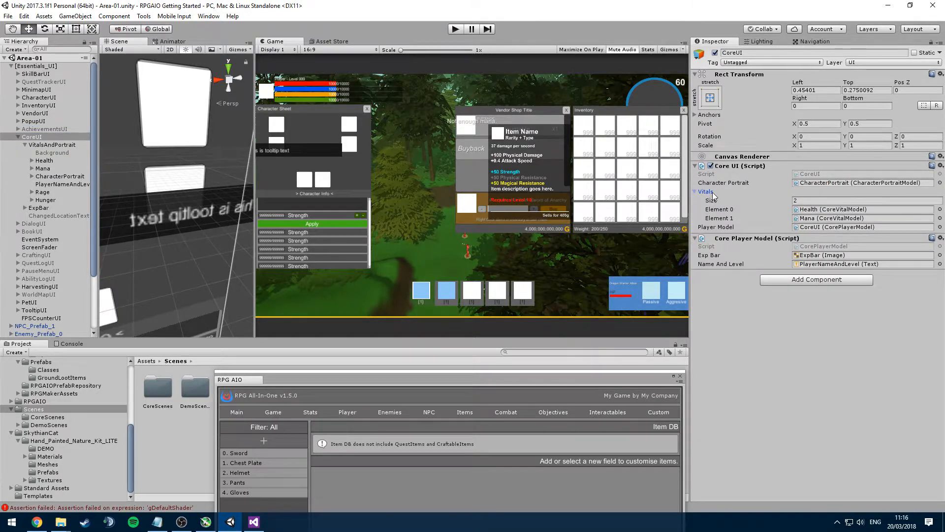
drag(65, 186, 730, 197)
drag(62, 201, 708, 192)
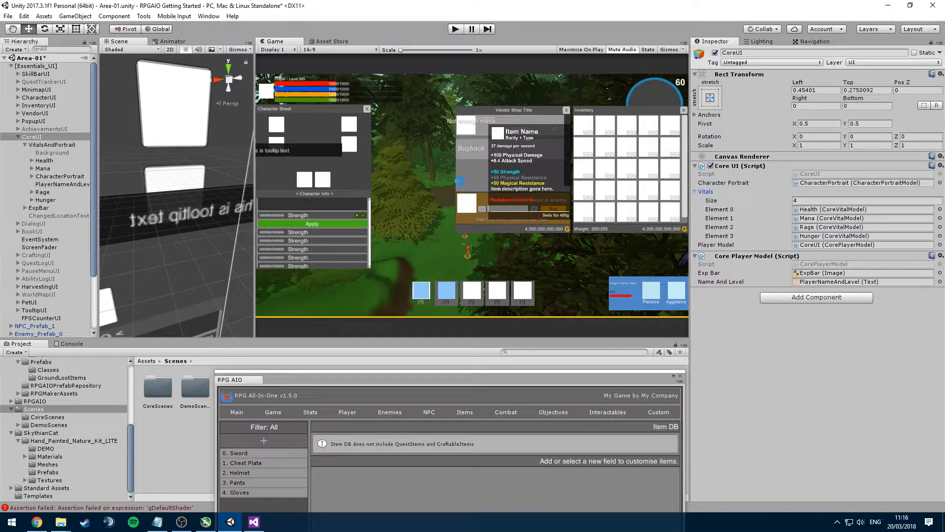
- Add GloveSlot and ChestSlot from CharPanel to the Equipment Slots list of CharacterUI's Character UI script
scroll(35, 159, down, 2)
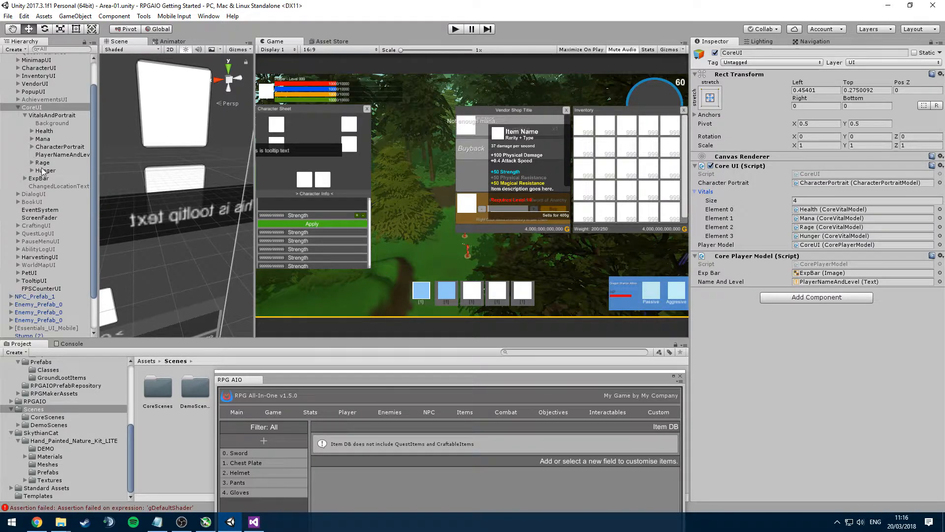
scroll(20, 105, up, 2)
click(31, 97)
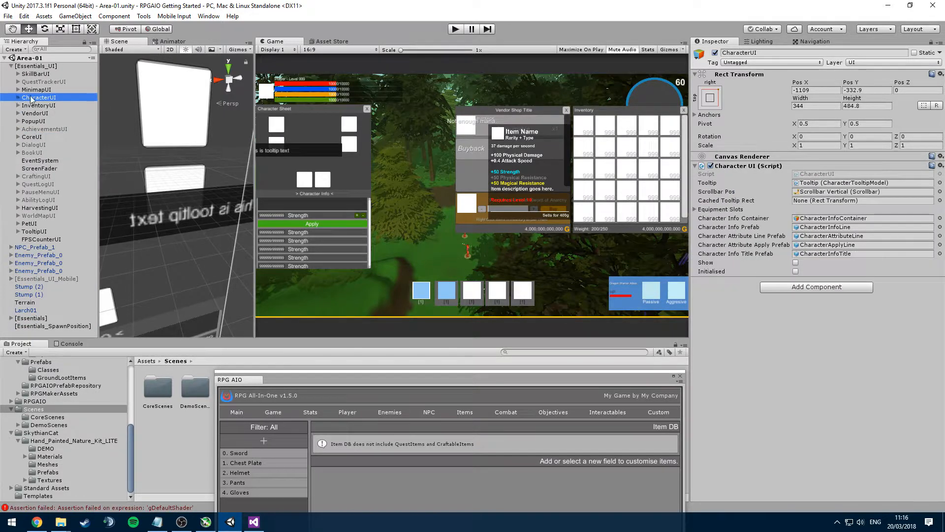
click(18, 97)
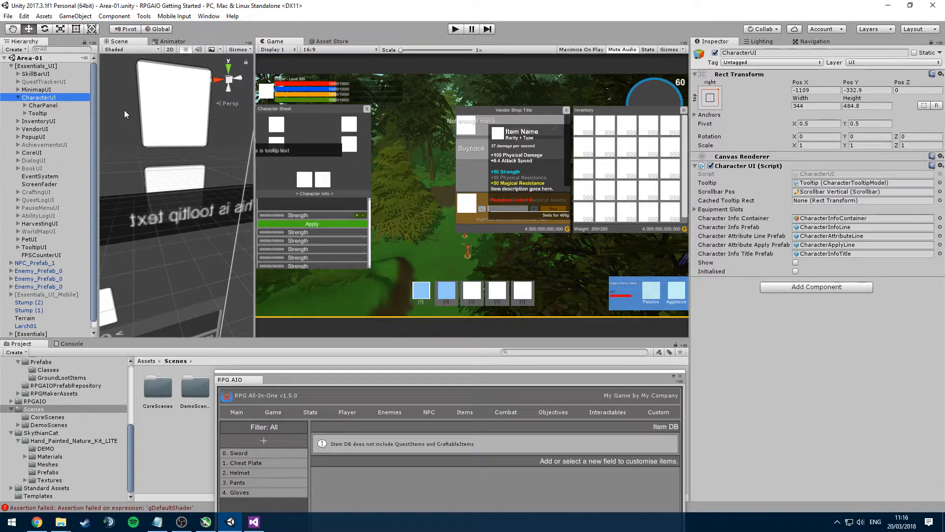
click(695, 209)
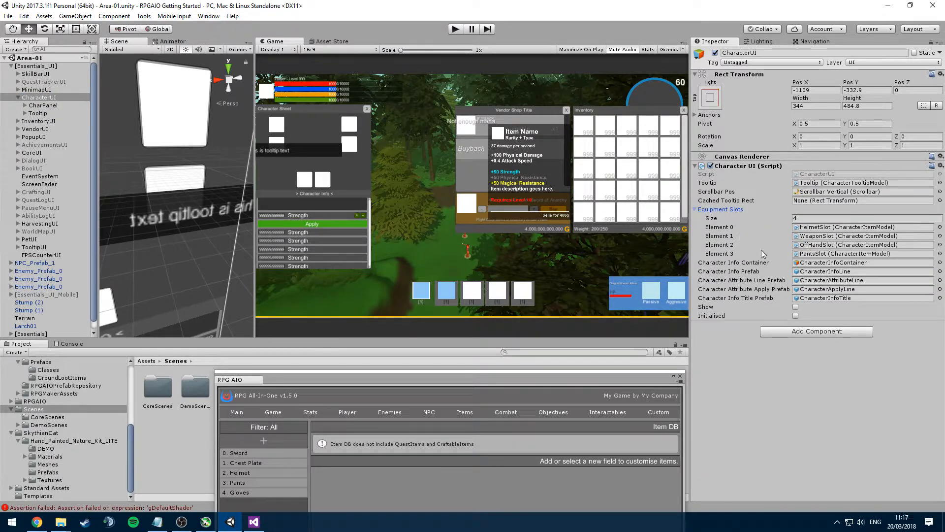
click(25, 106)
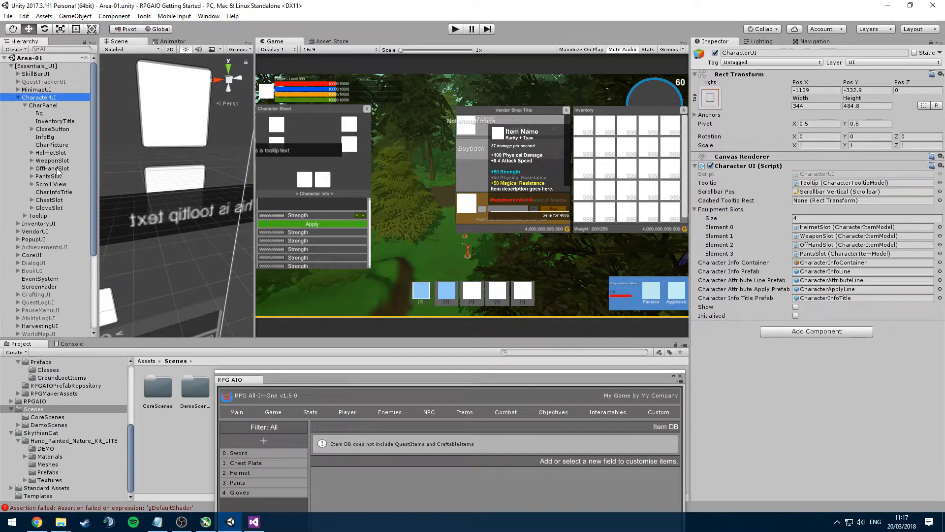
drag(57, 169, 720, 210)
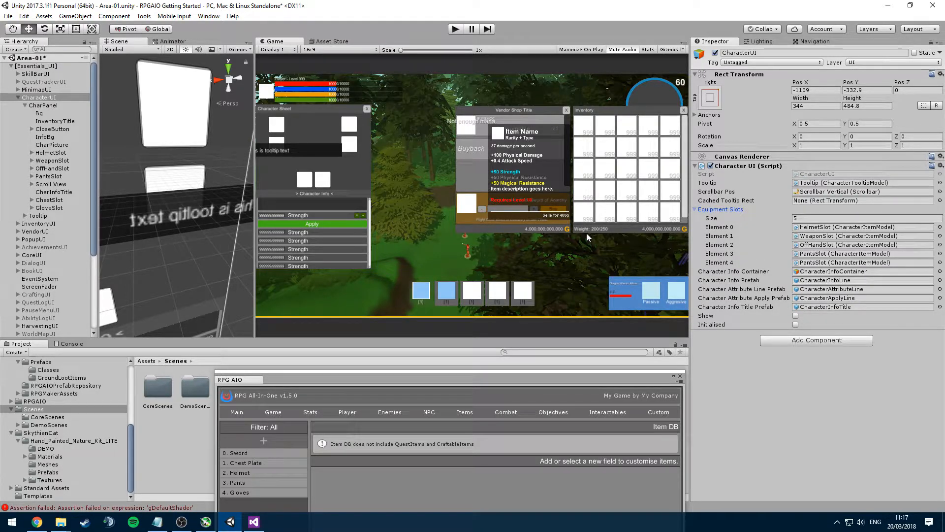
key(ctrl+z)
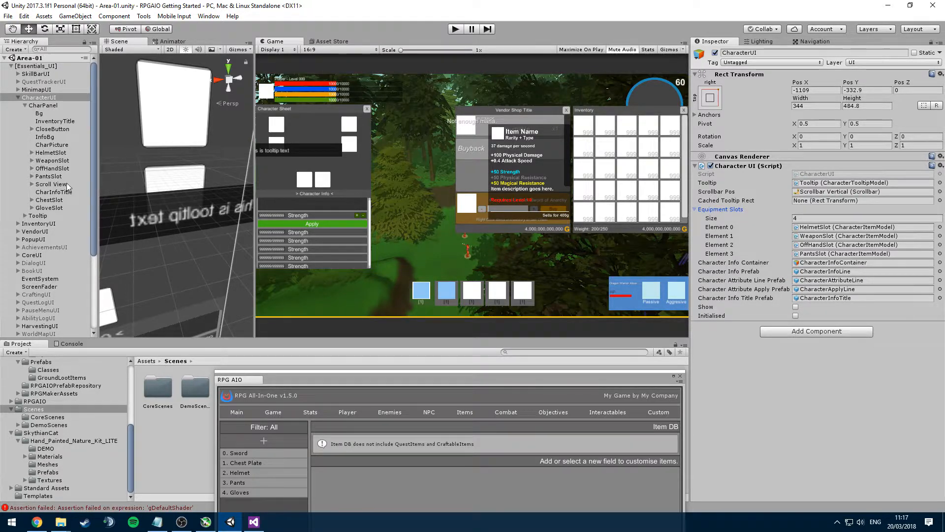
drag(54, 210, 733, 211)
click(48, 202)
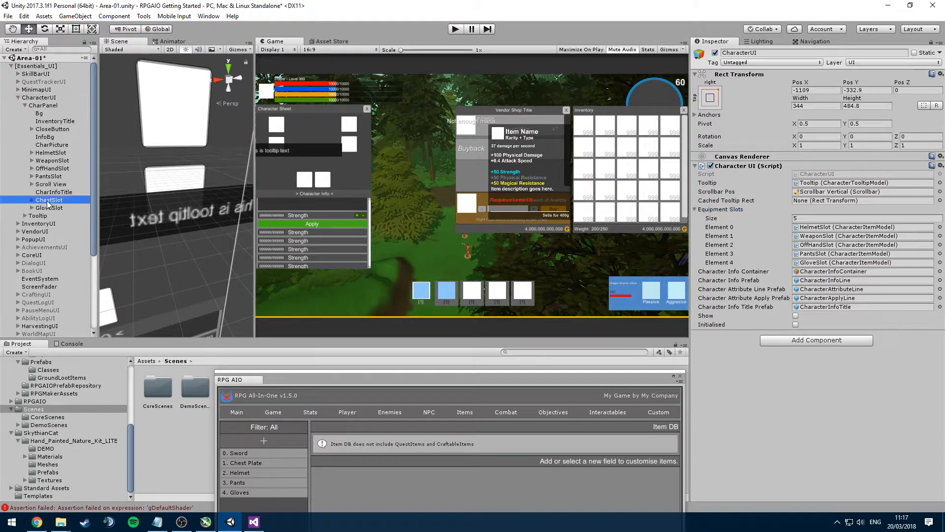
drag(48, 202, 731, 211)
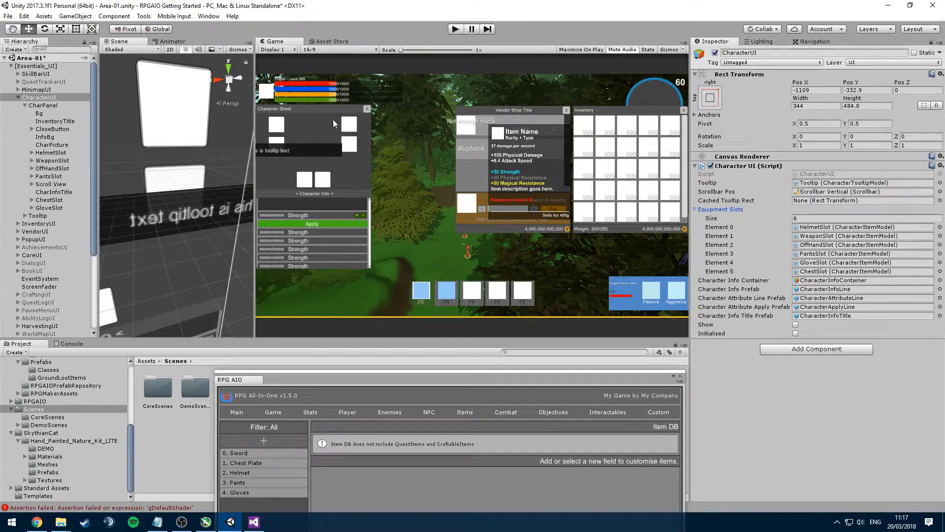
- Save the game data, play the scene, and check the equipped items in the character sheet before running around
click(455, 28)
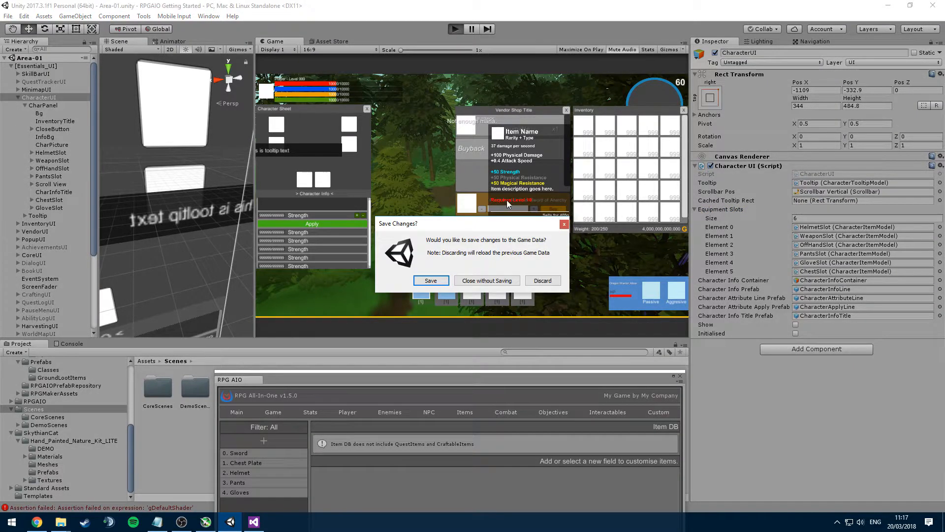
click(446, 279)
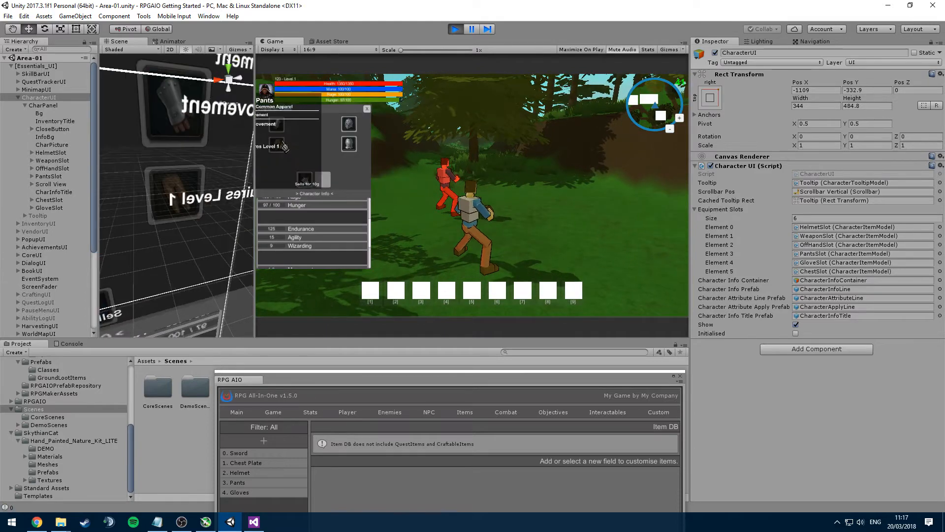
mouse_move(281, 128)
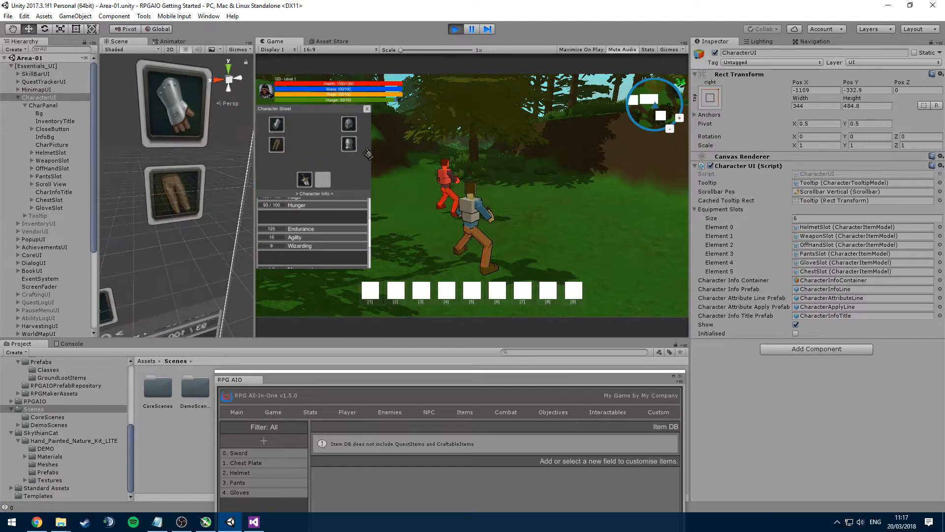
click(366, 108)
key(w)
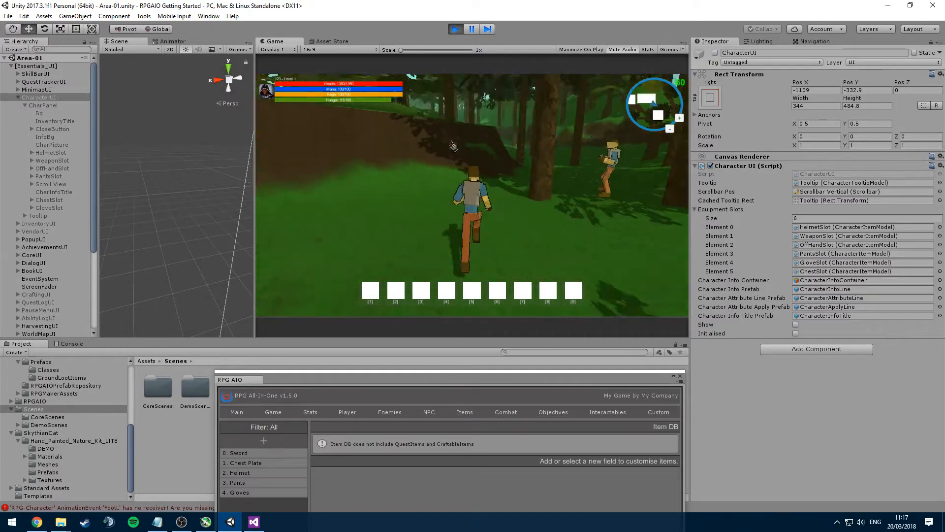
right_drag(467, 152, 452, 181)
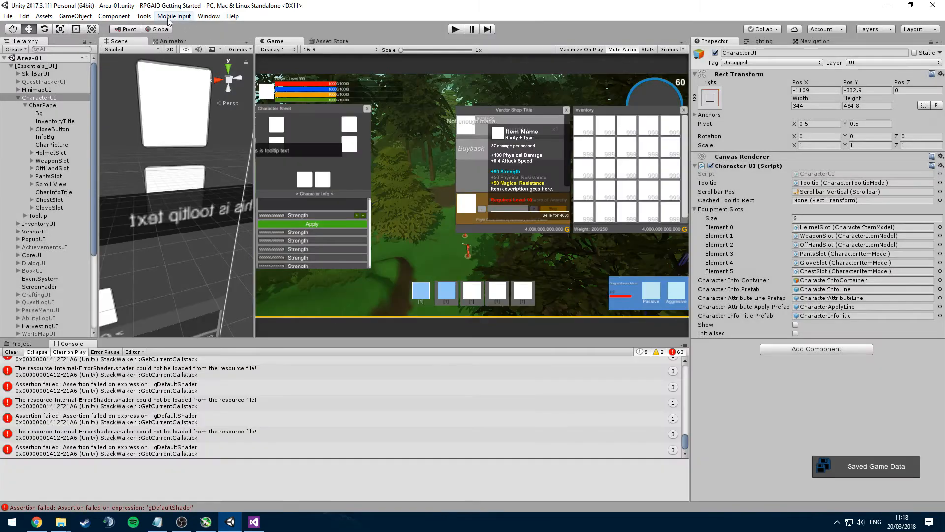
- Open the RPG AIO item database and show the item icons in the project's Resources/MyAssets/Items folder
click(348, 127)
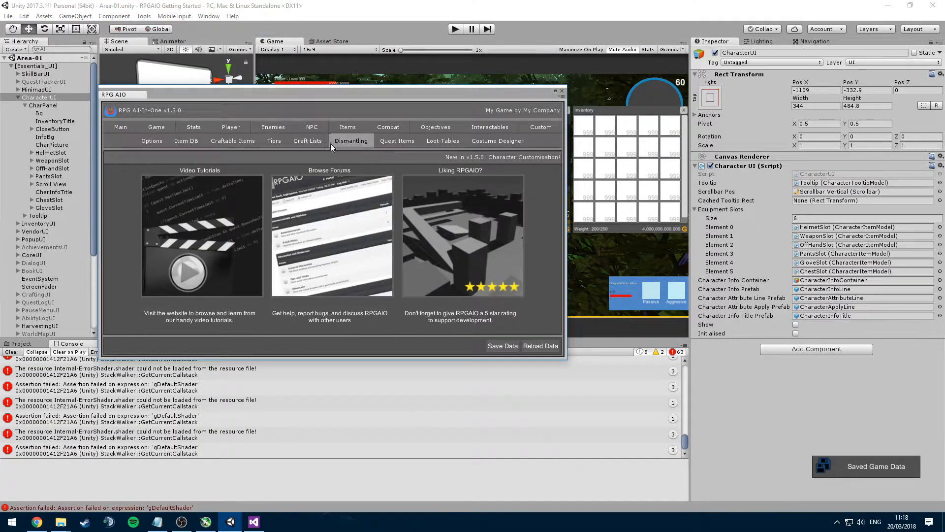
click(330, 143)
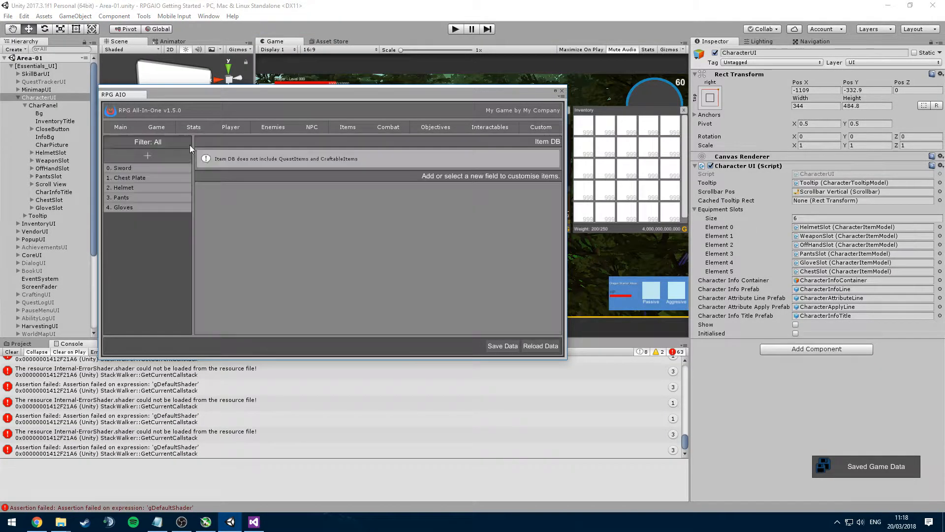
click(31, 344)
scroll(83, 424, up, 5)
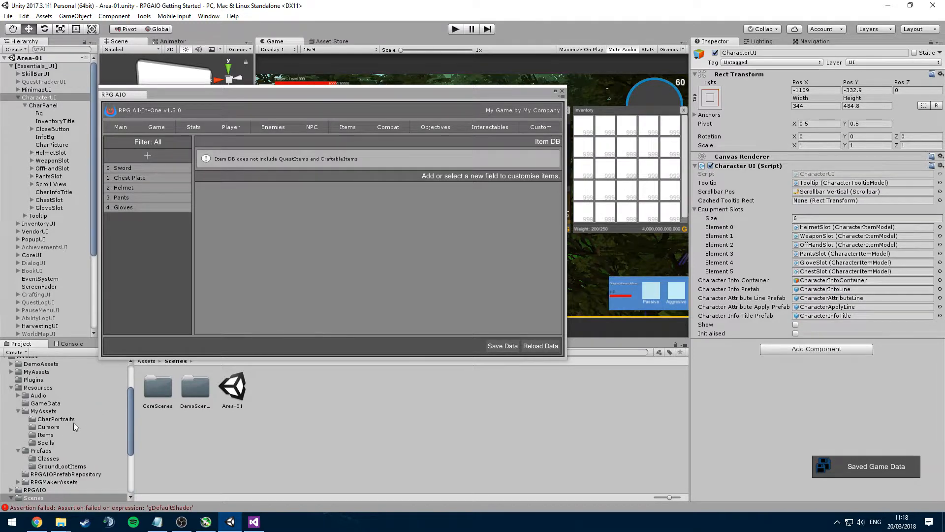
click(65, 434)
- Add a weapon to the item database and name it Archery Bow
click(142, 157)
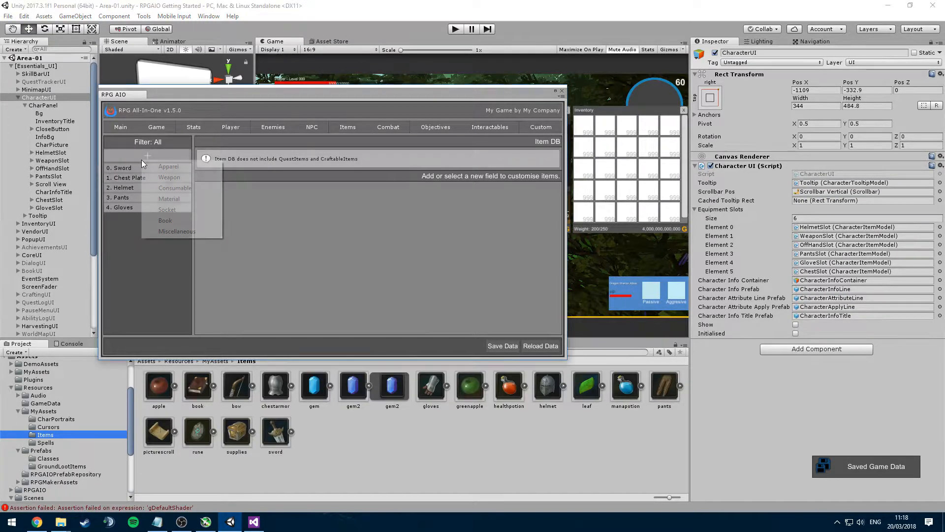
click(188, 177)
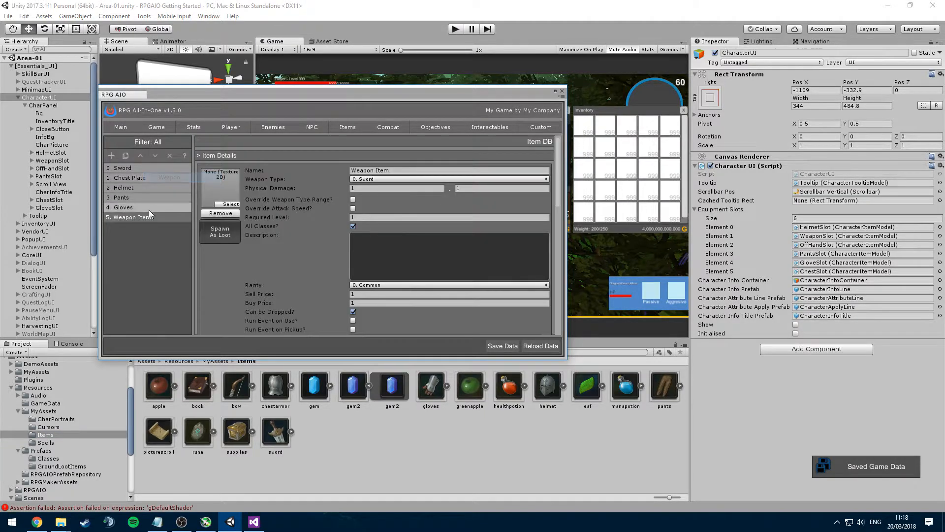
click(392, 171)
text(B)
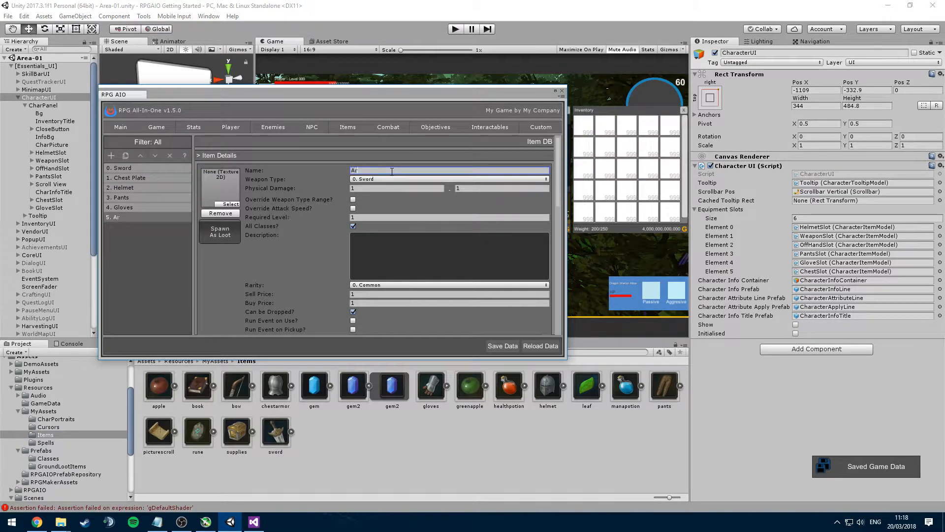
text(rchery Bow)
- Set the Archery Bow's weapon type to Bow and its physical damage to 50–75
click(390, 180)
click(373, 197)
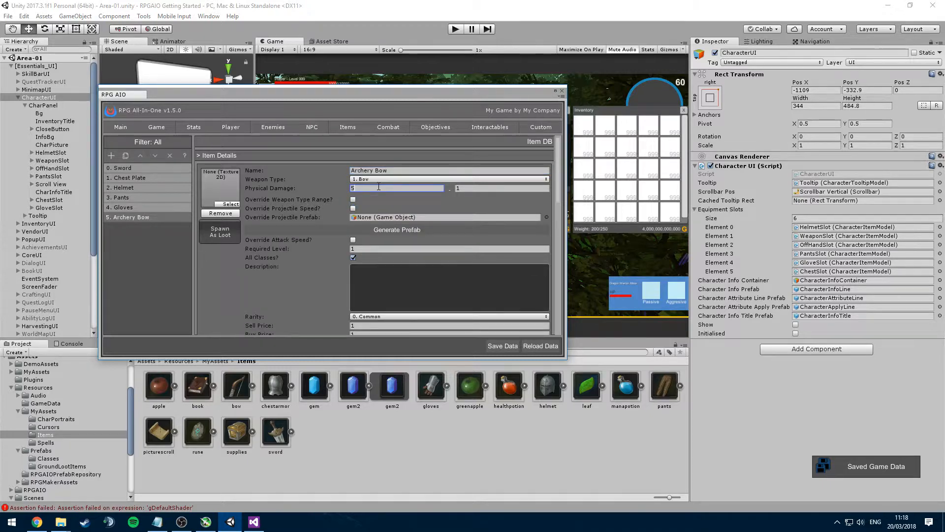
key(Tab)
text(100)
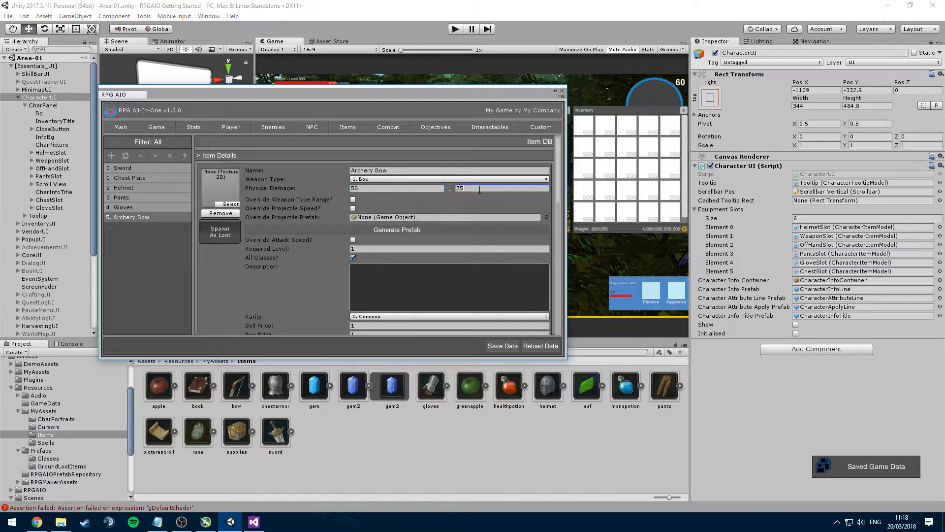
- Override the Archery Bow's projectile speed with a new value of 25
scroll(342, 216, down, 3)
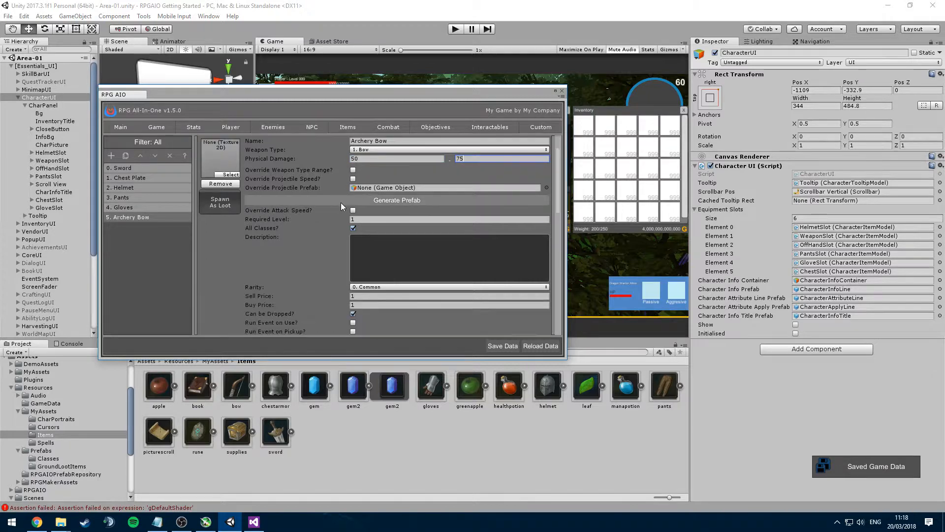
click(353, 179)
click(362, 187)
text(25)
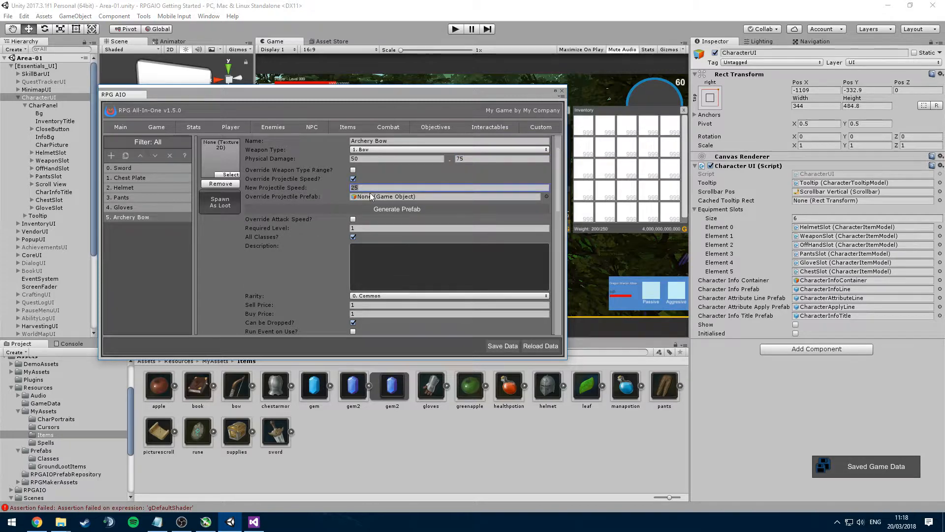
- Examine the Archery Bow's remaining item details and its available rarity choices
scroll(350, 204, down, 3)
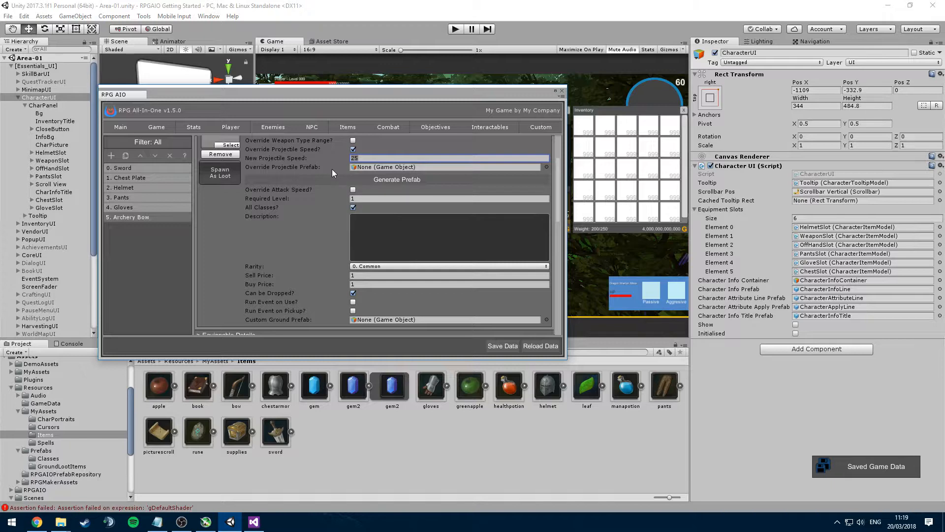
scroll(347, 191, down, 3)
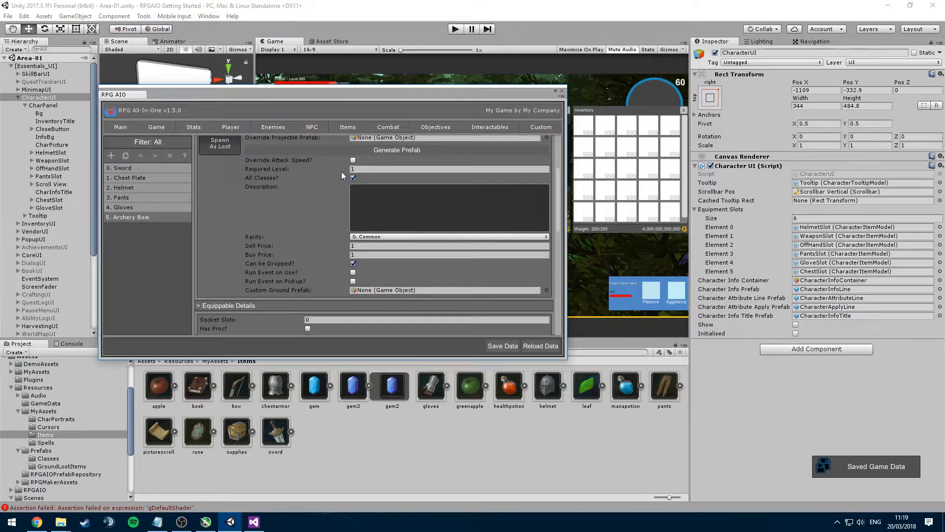
scroll(341, 171, down, 3)
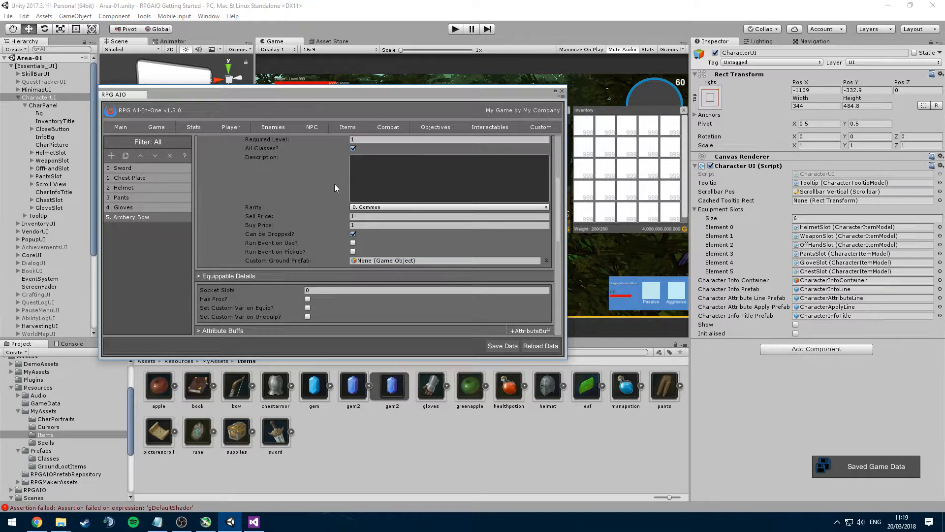
click(367, 207)
click(335, 121)
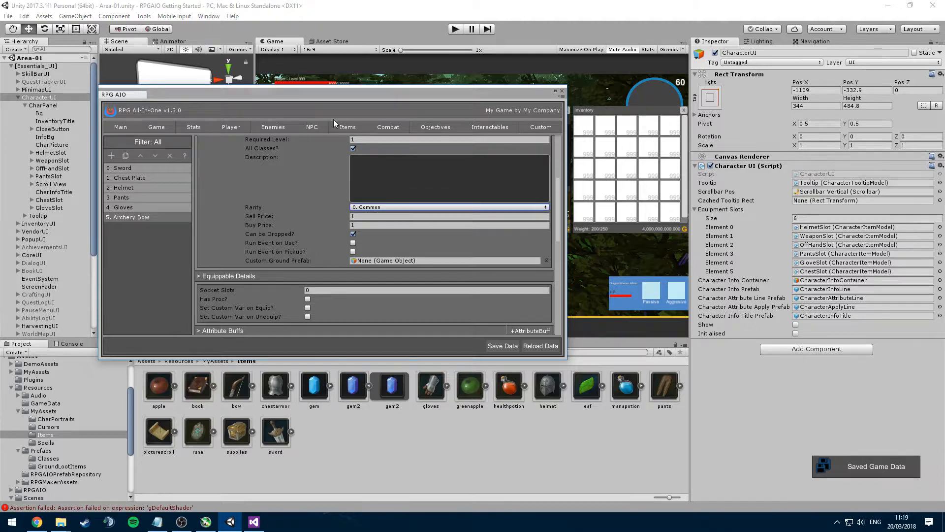
- In the item options, add a rarity named Rare with the color Orange
click(336, 124)
click(153, 142)
drag(557, 179, 550, 259)
click(540, 170)
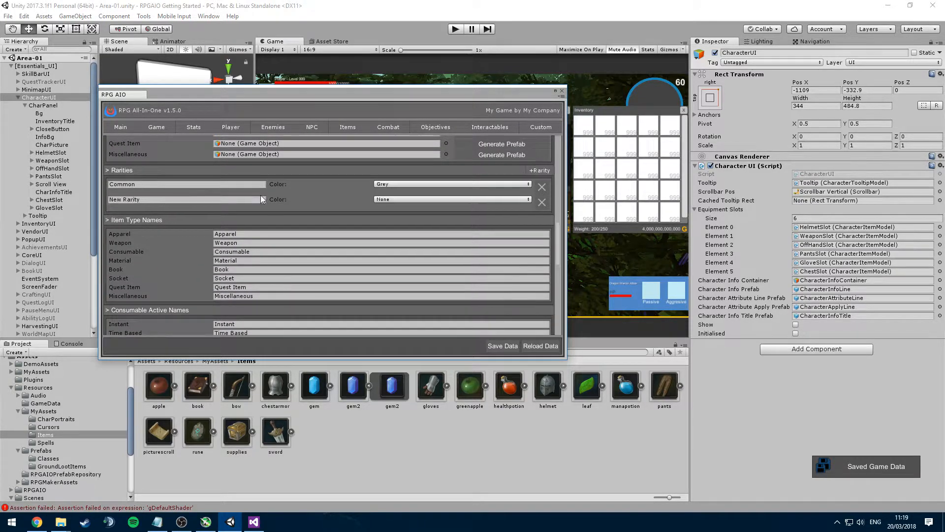
click(261, 199)
text(Rare)
click(388, 200)
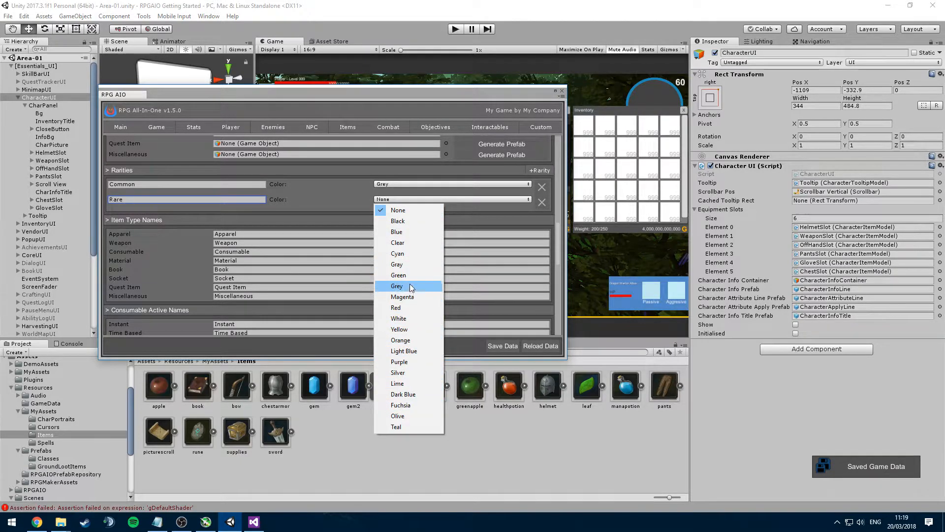
click(423, 340)
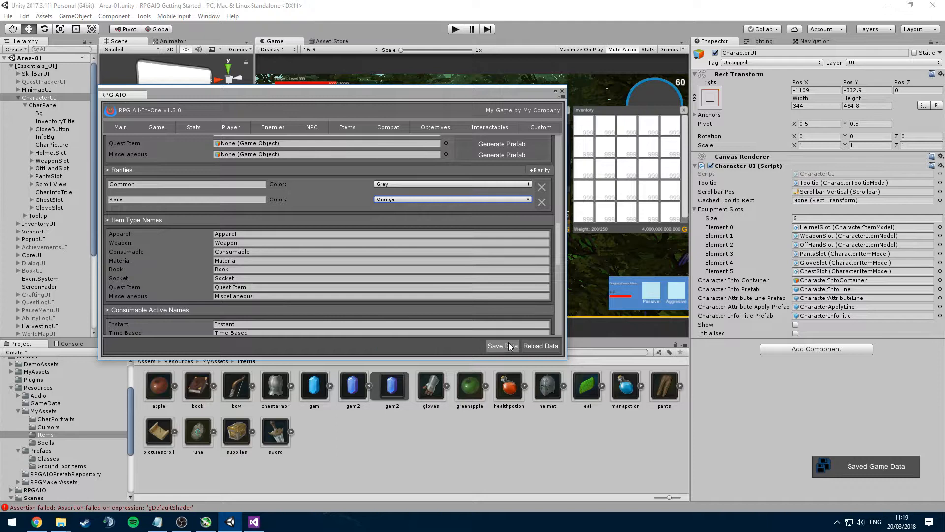
- Return to the Archery Bow's item details and assign the bow image as its icon
click(347, 127)
click(232, 143)
scroll(471, 199, down, 5)
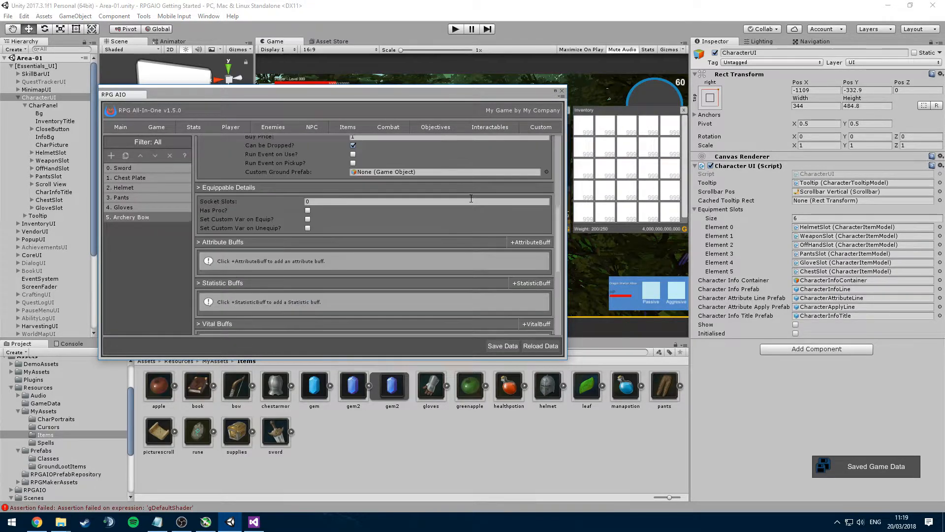
drag(561, 239, 559, 157)
drag(237, 385, 214, 179)
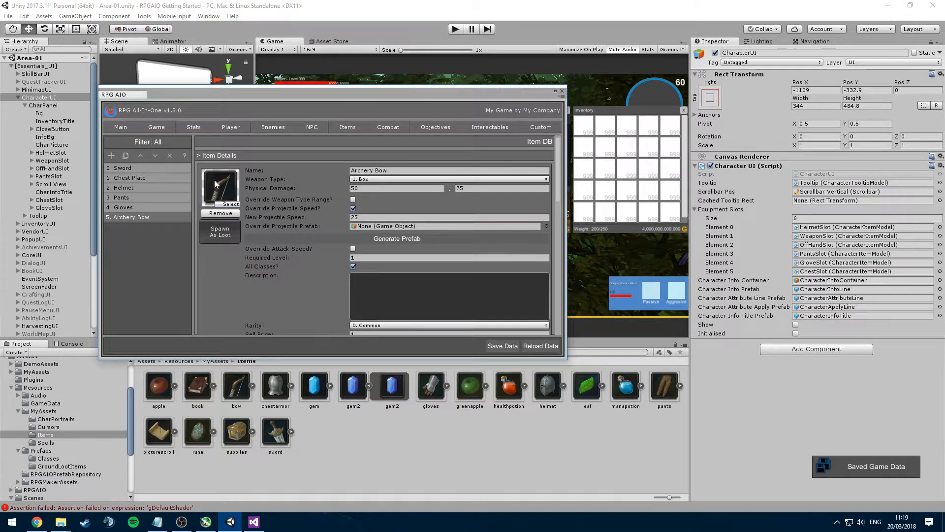
- Move the Archery Bow up the item list so it sits directly below the Sword
click(140, 156)
click(141, 155)
click(141, 156)
click(140, 155)
click(142, 168)
click(137, 180)
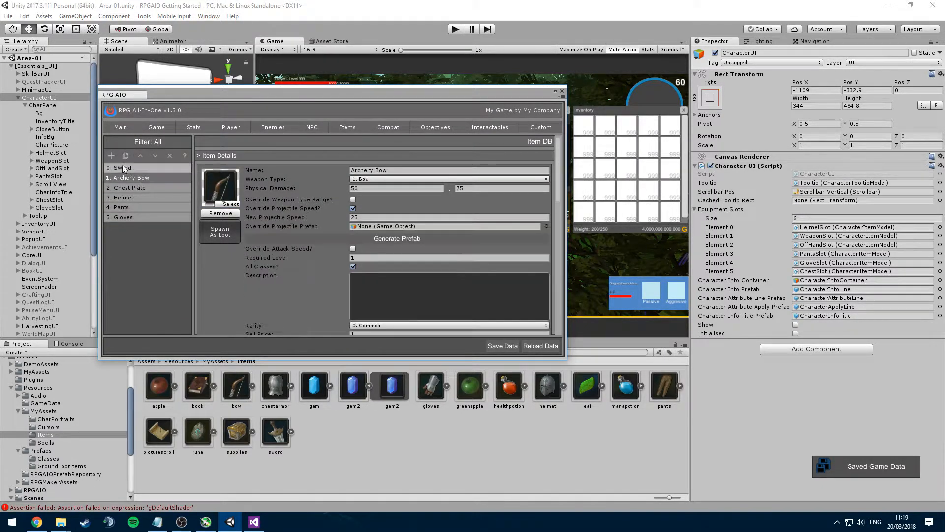
- Add a Material item and name it Mana Gem
click(107, 157)
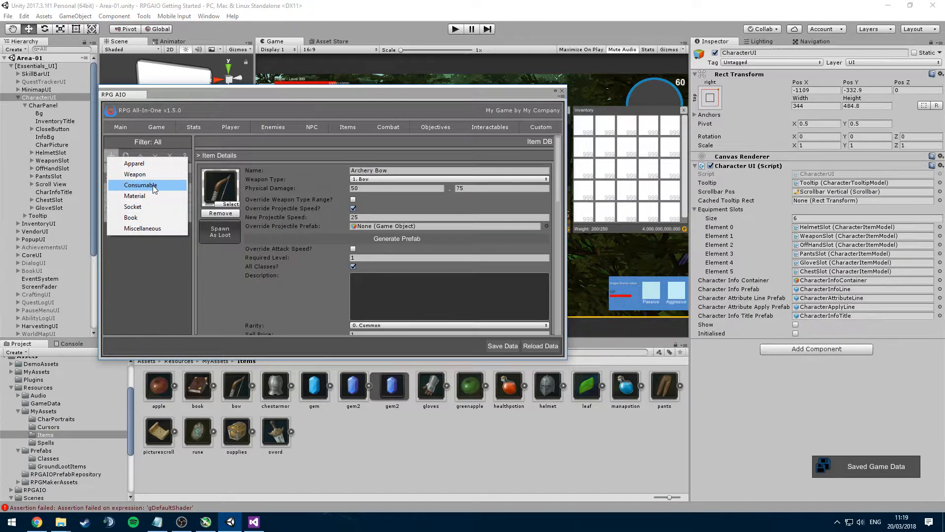
click(152, 197)
click(423, 171)
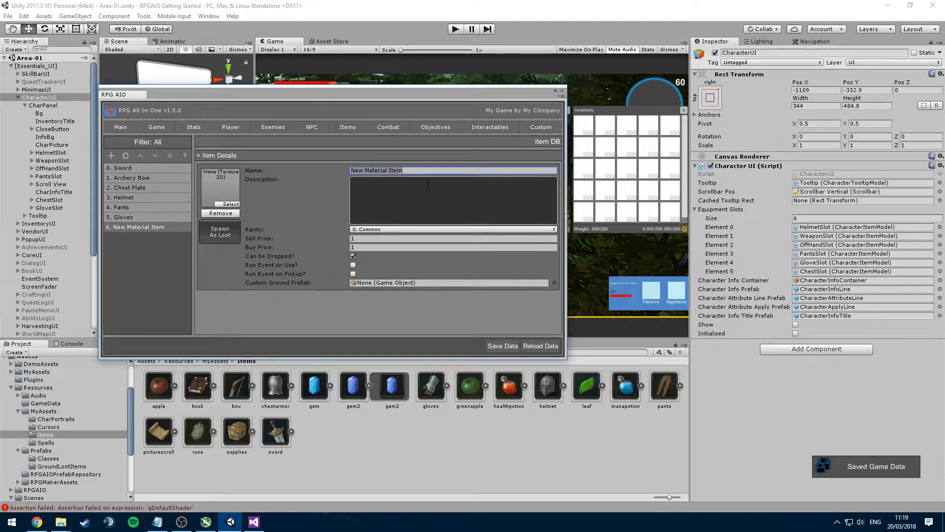
key(BackSpace)
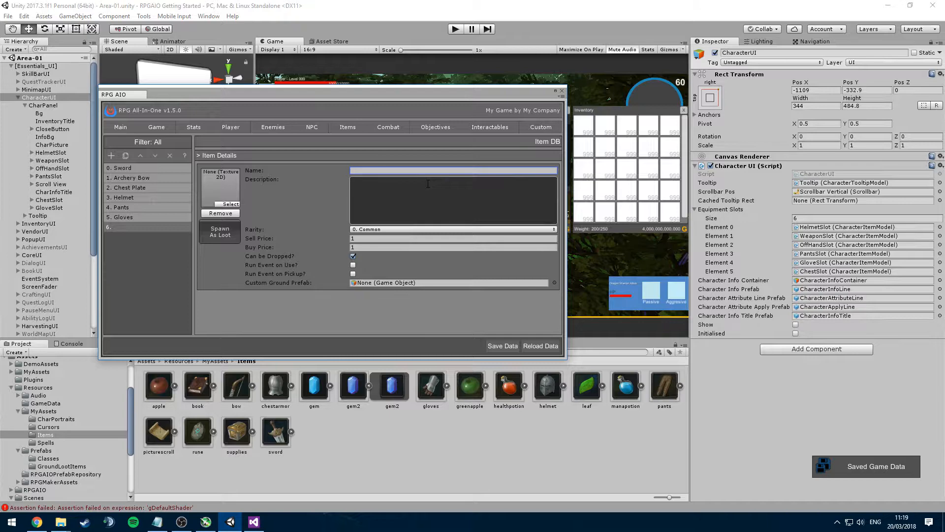
text(Mana Gem)
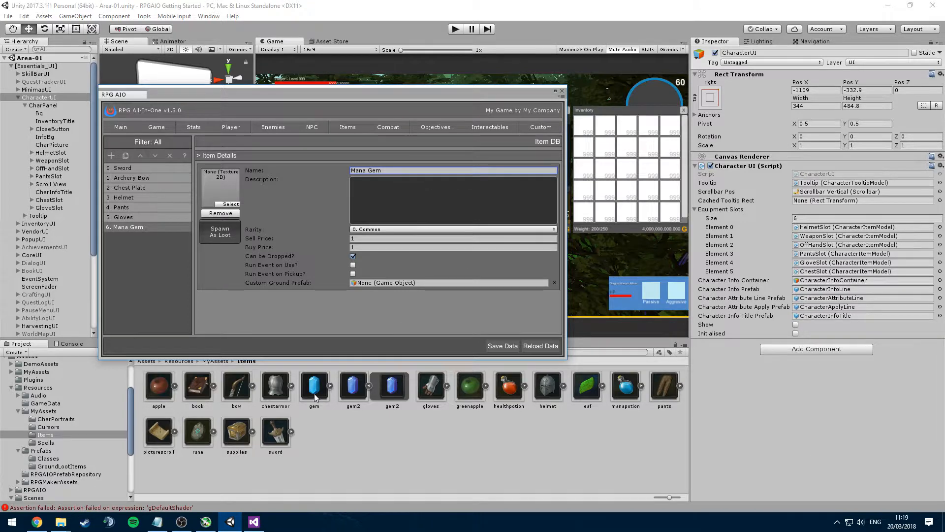
- Give the Mana Gem the gem icon and the description "For creating mana potions"
drag(315, 391, 220, 190)
click(396, 201)
text(For creating mana potions)
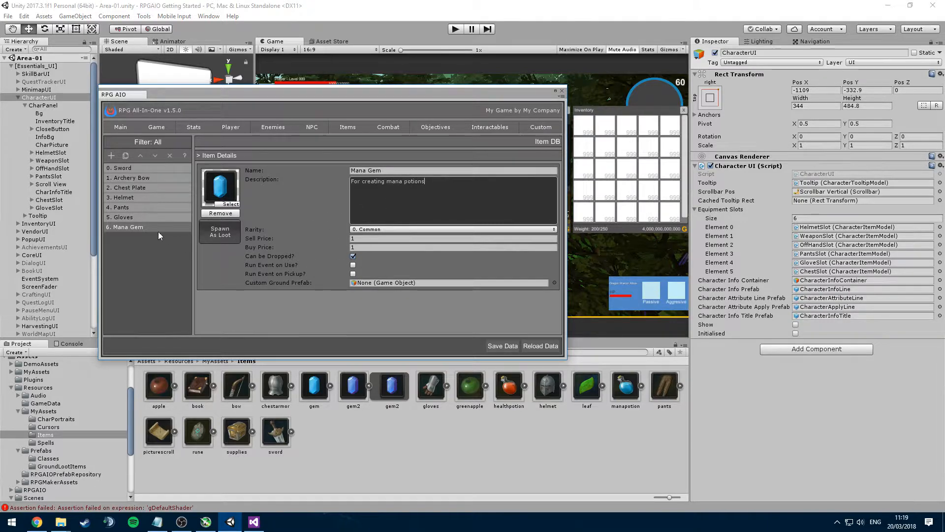
- Add another Material item and assign the gem2 image as its icon
click(112, 156)
click(146, 198)
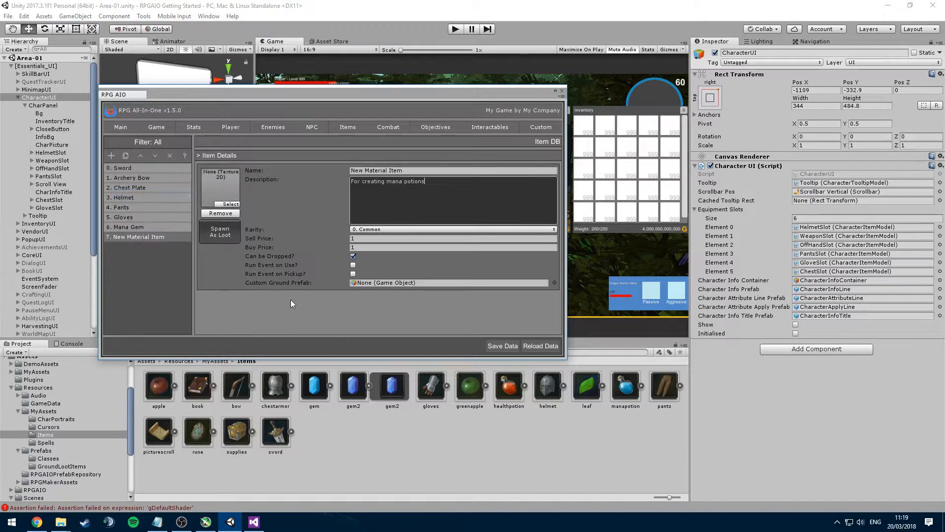
click(347, 379)
drag(347, 379, 221, 188)
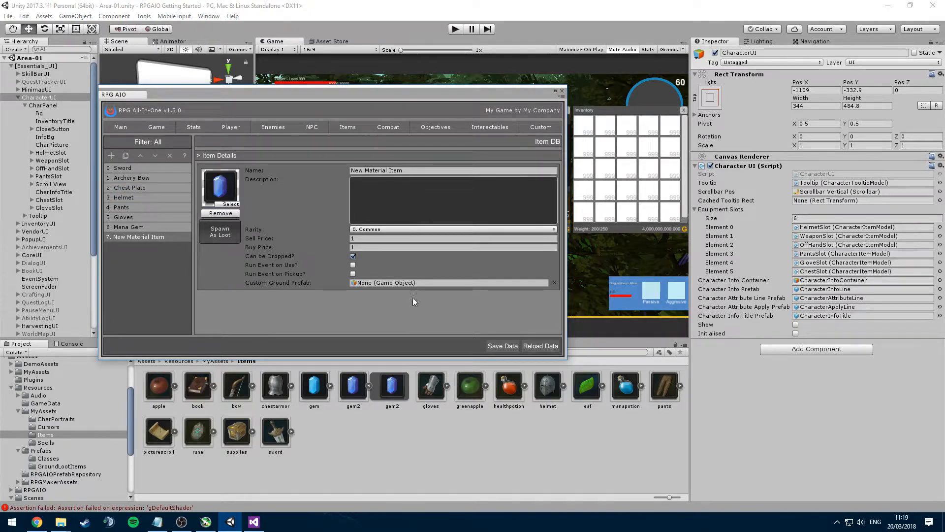
click(368, 386)
- Name the new gem material Purple Gem and describe it as "Used in crafting"
click(387, 170)
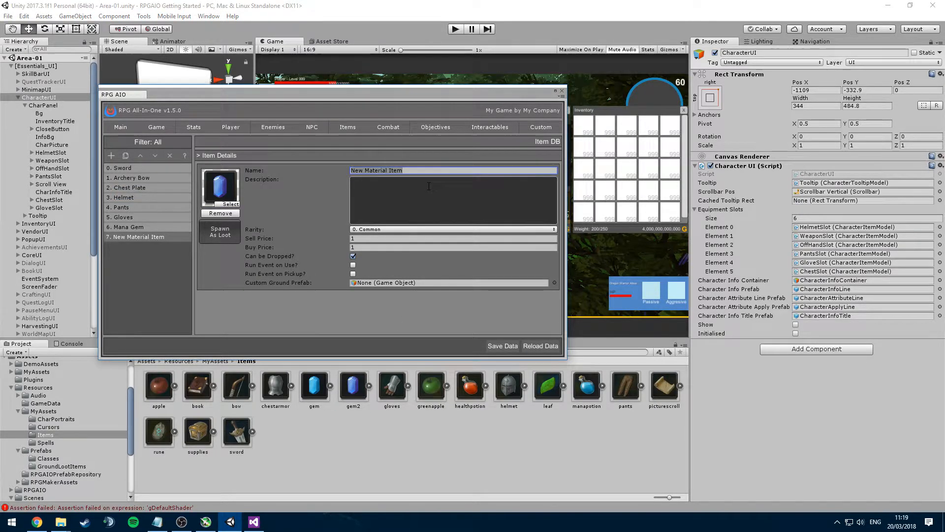
text(Purple F)
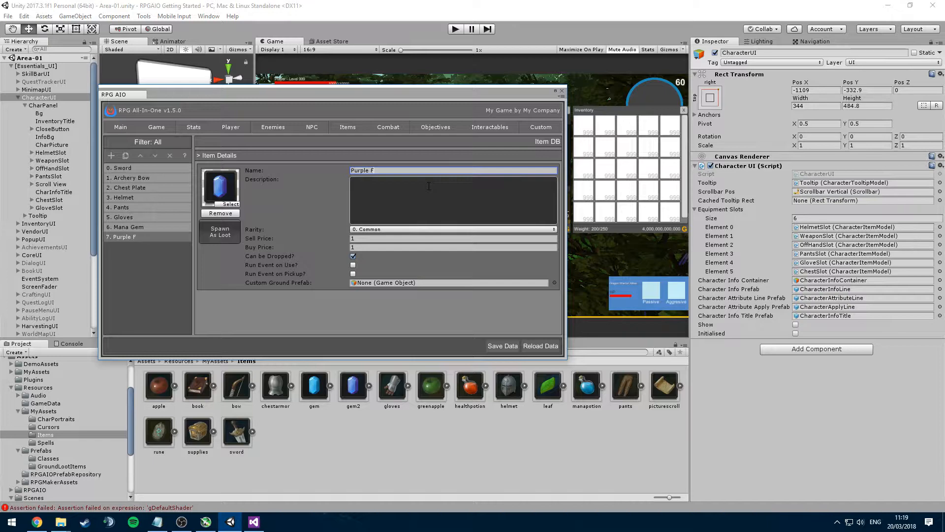
text(em)
key(Return)
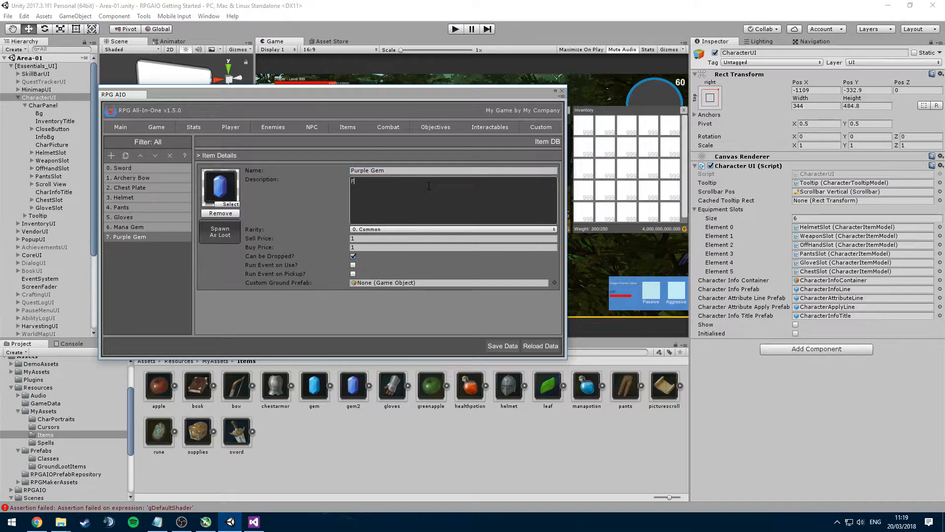
key(BackSpace)
key(BackSpace)
text(Used in crafting)
- Add a Material item with the leaf icon, named Leaf and described as "Used in crafting"
click(111, 156)
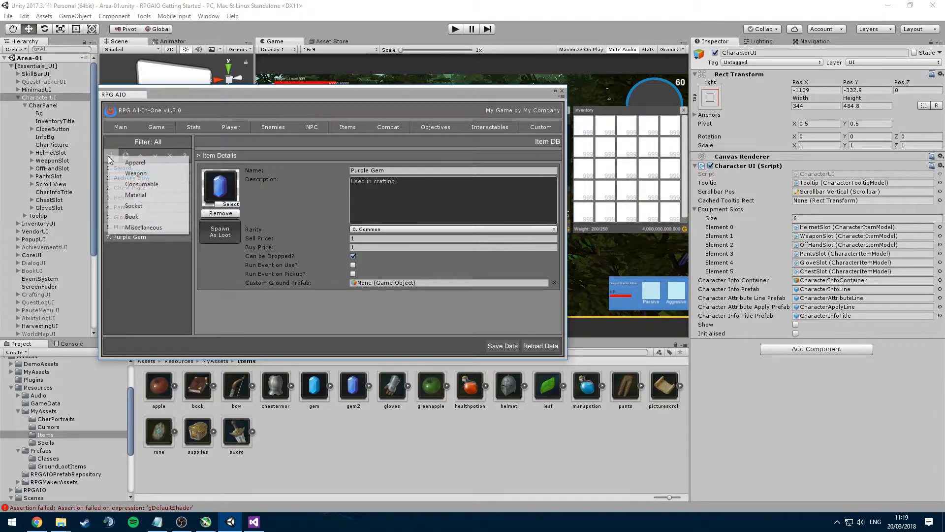
click(140, 201)
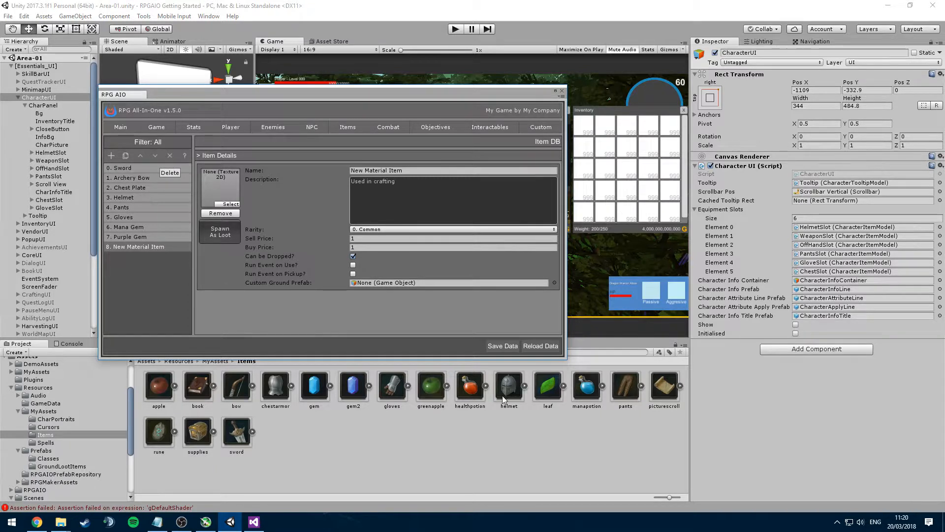
drag(545, 387, 215, 187)
click(413, 170)
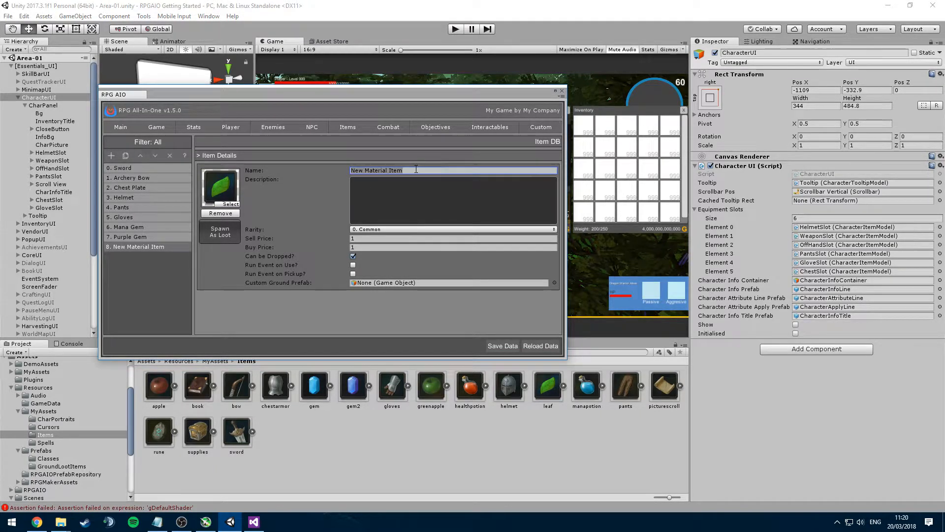
text(Le)
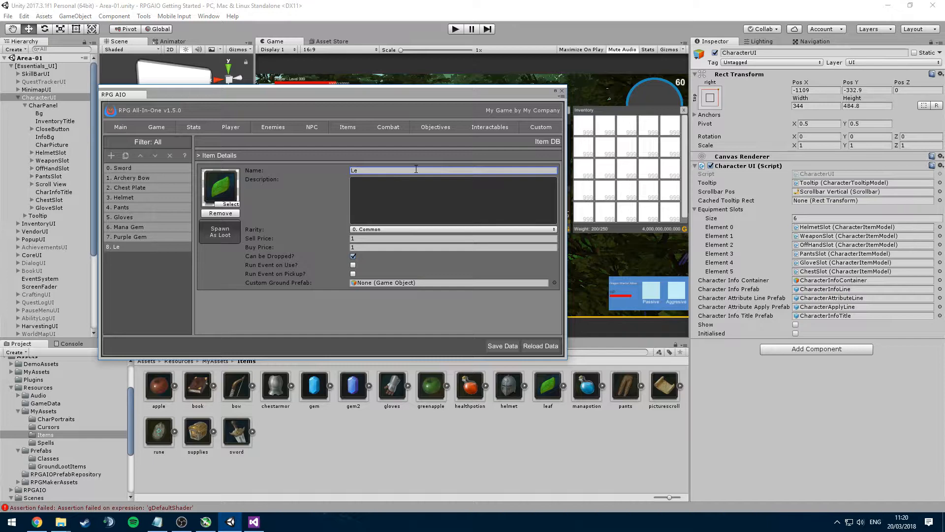
text(af)
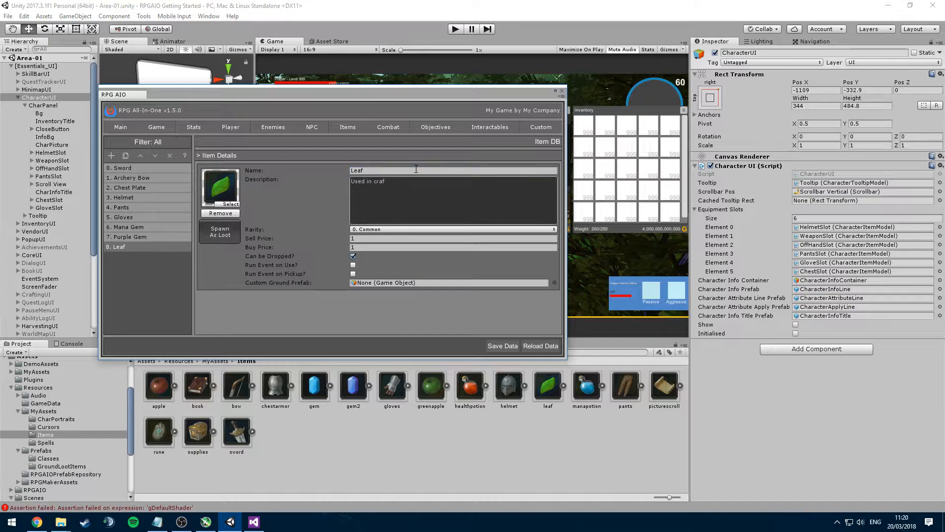
- Add a Consumable item and name it Health Potion
click(112, 156)
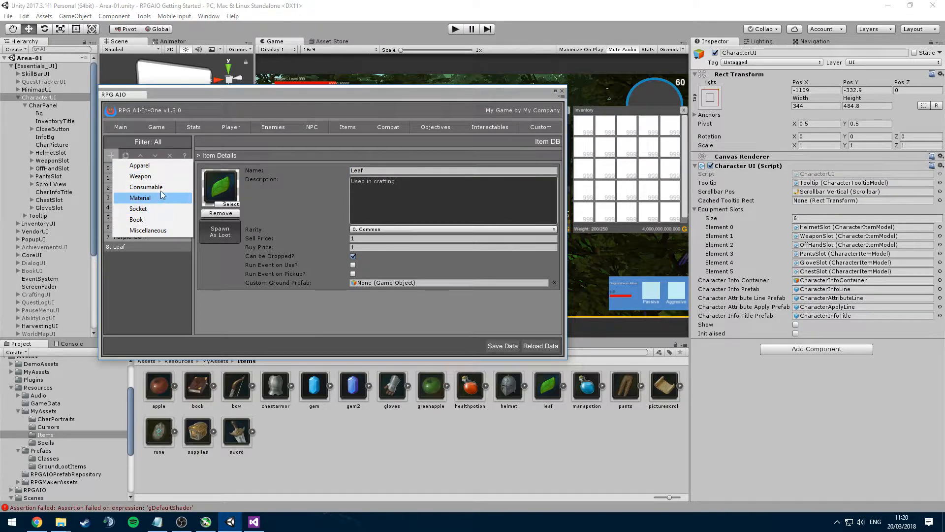
click(138, 188)
click(411, 170)
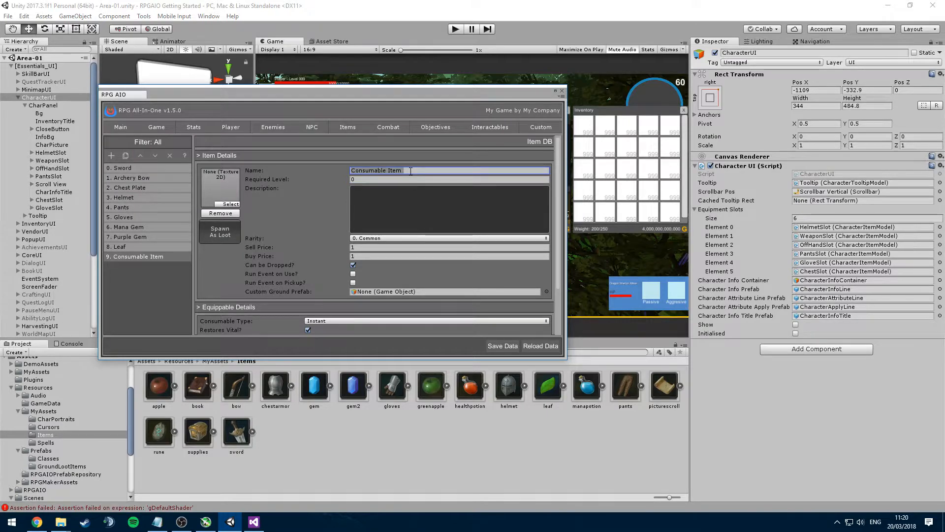
text(He)
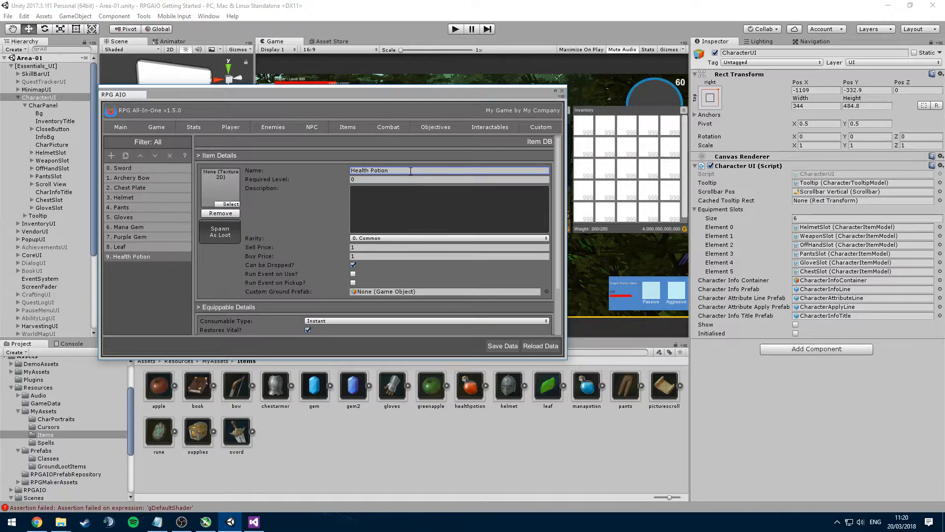
text(alth Potion)
- Give the Health Potion the healthpotion icon and the description "Restores health"
drag(463, 384, 220, 185)
click(393, 173)
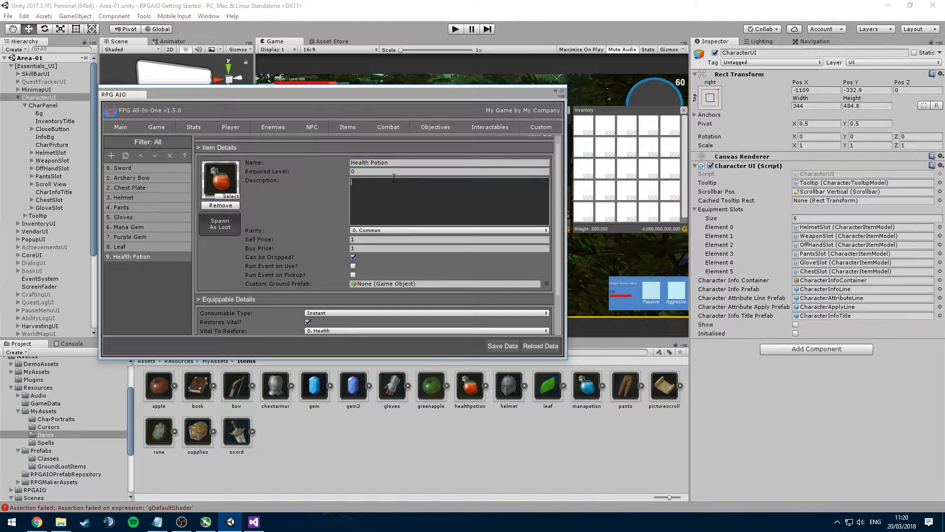
click(388, 192)
- Try the Time_Based consumable type on the Health Potion, and set it back to Instant
scroll(379, 206, down, 3)
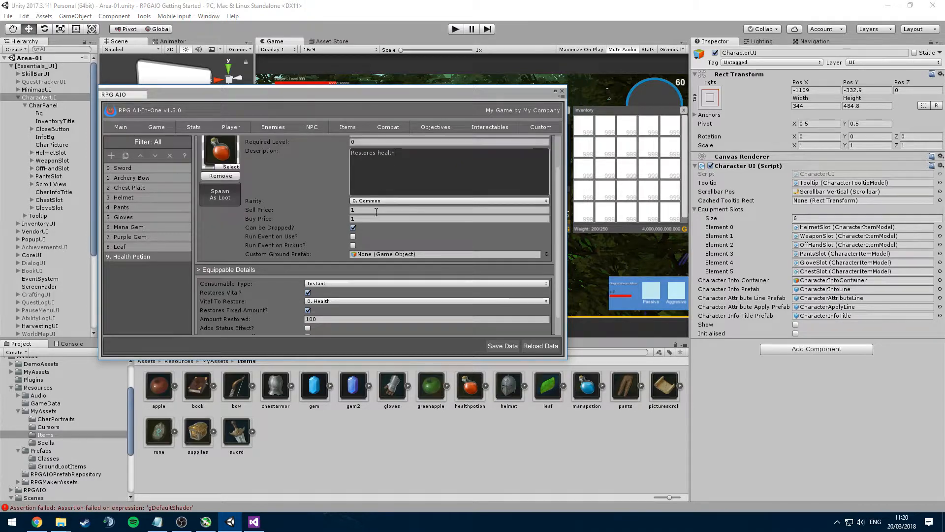
click(339, 265)
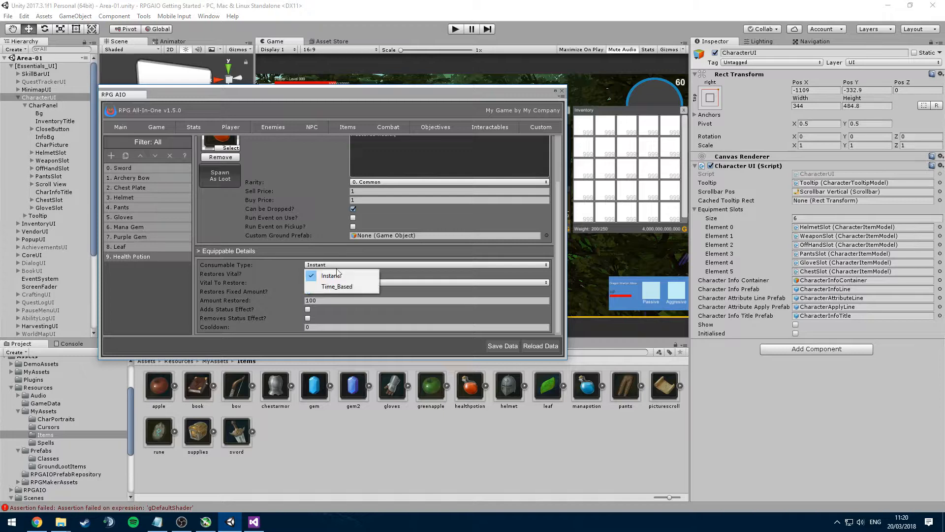
click(329, 265)
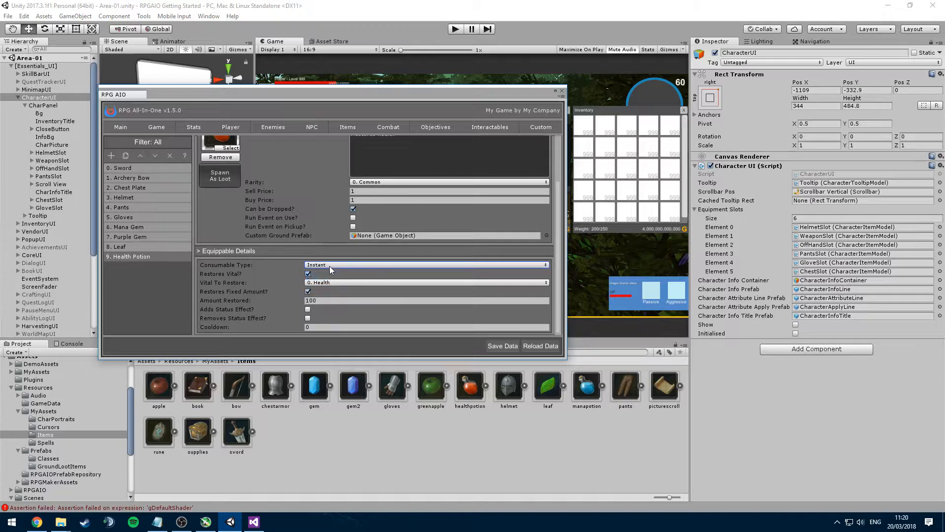
click(330, 266)
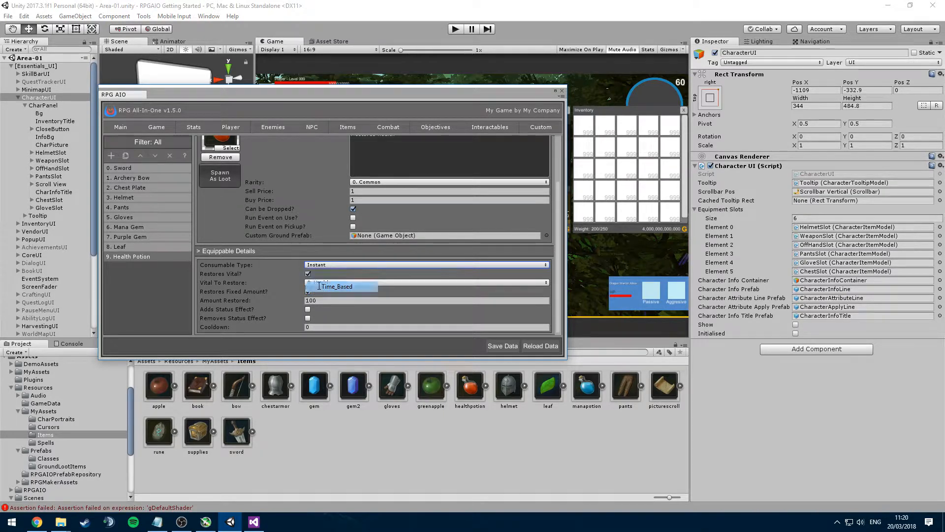
click(330, 286)
scroll(295, 266, down, 1)
click(339, 246)
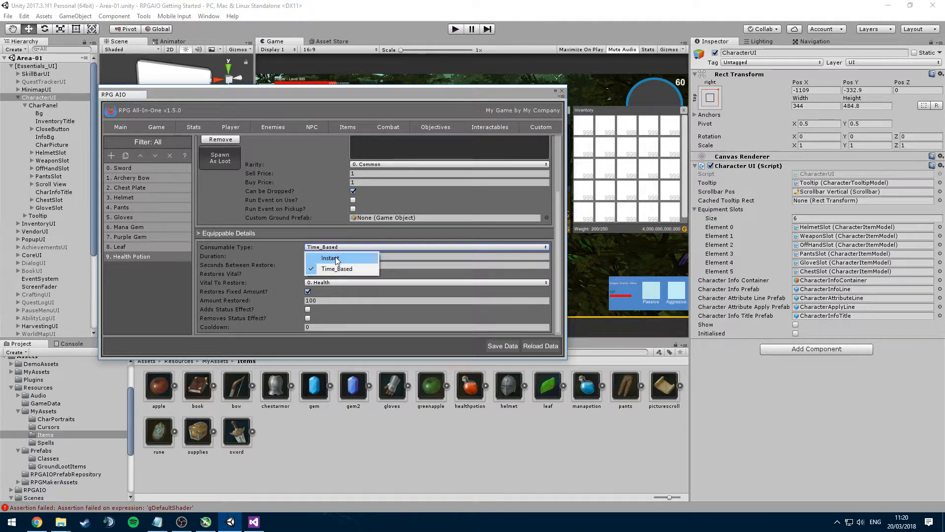
click(330, 256)
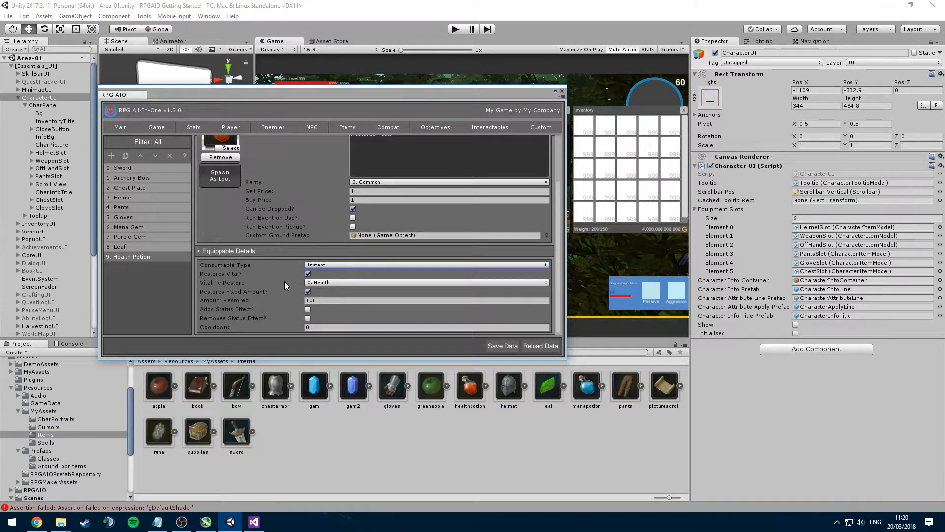
- Review the Health Potion's vital to restore and amount restored, and set its cooldown to 0
click(317, 283)
click(282, 284)
click(324, 301)
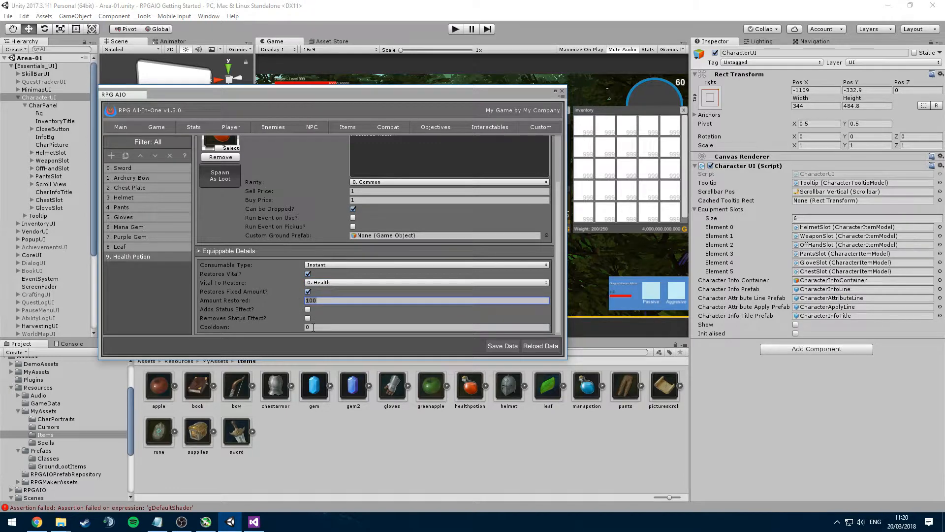
key(Tab)
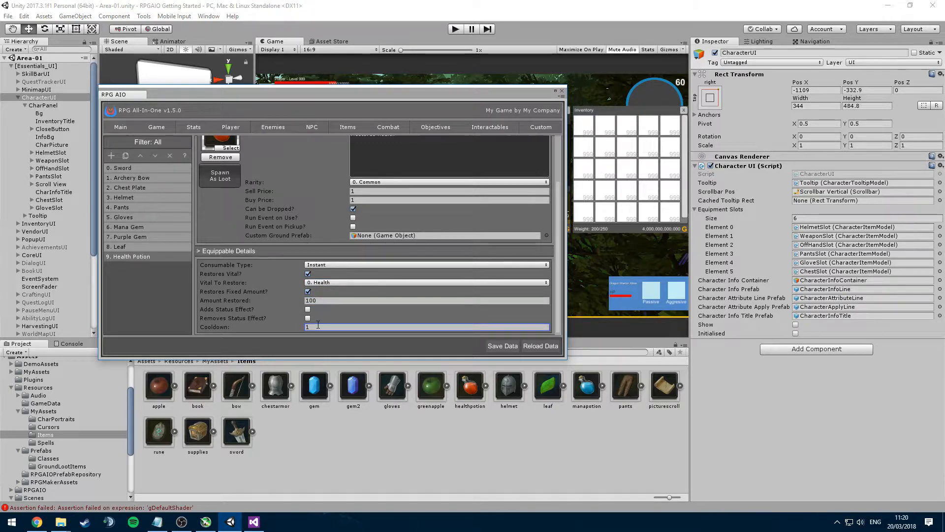
text(0)
- Add a second Consumable item and name it Mana Potion
click(116, 155)
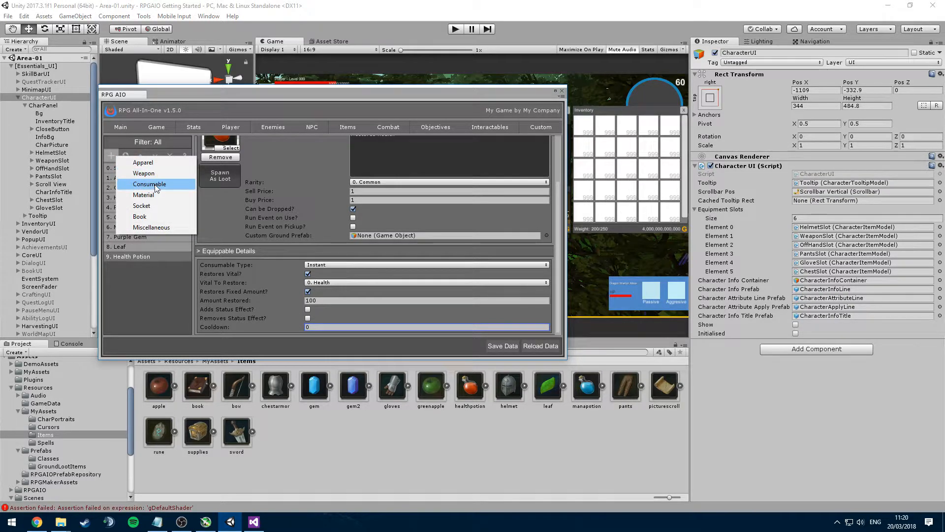
click(153, 184)
scroll(330, 168, up, 5)
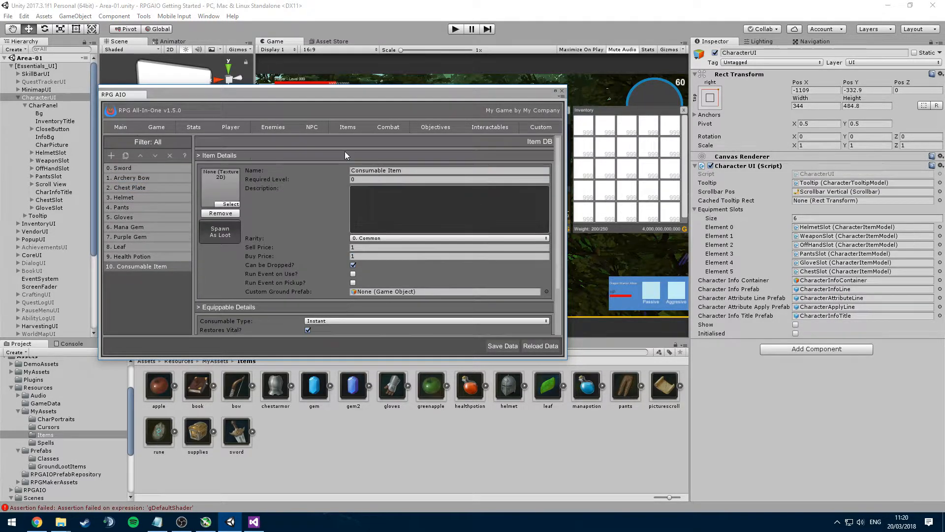
click(379, 178)
click(382, 171)
text(Mana Potion)
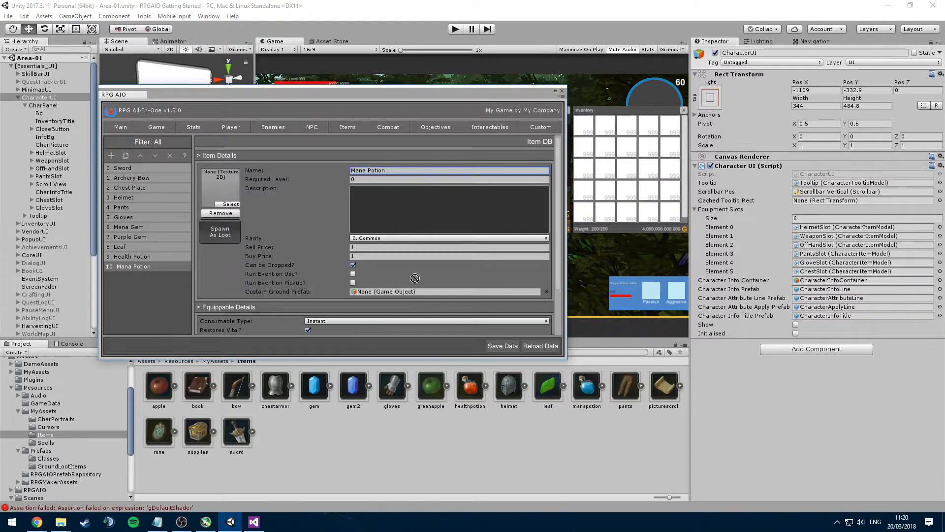
- Give the Mana Potion the manapotion icon and the description "Restores mana over time"
drag(589, 384, 218, 188)
scroll(368, 215, down, 1)
click(398, 176)
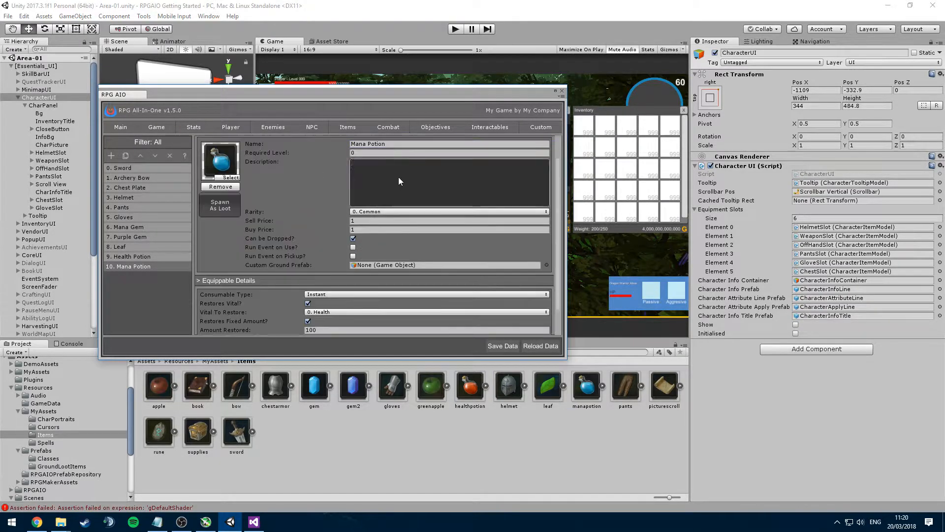
text(Restores mana over time)
- Make the Mana Potion a Time_Based consumable with a duration of 3 and 0.5 seconds between restores
scroll(365, 277, down, 1)
click(356, 266)
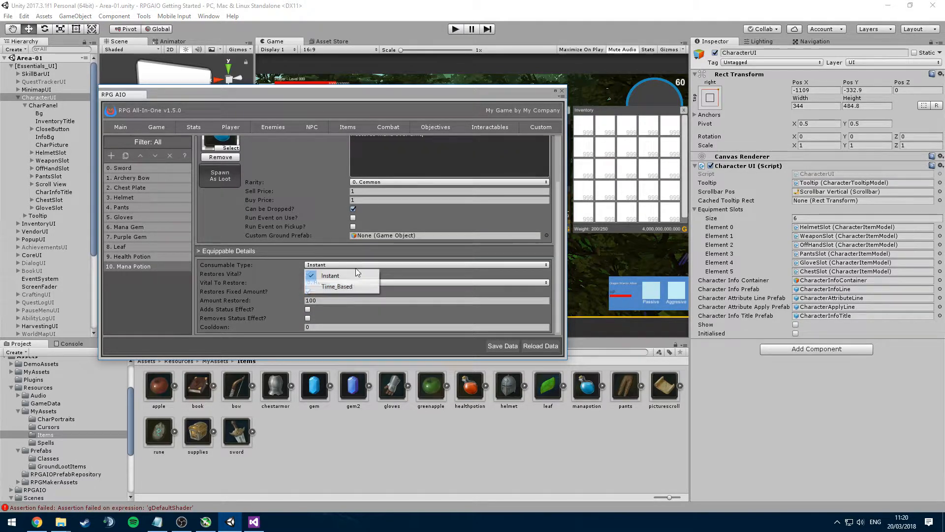
click(347, 286)
scroll(283, 274, down, 1)
click(309, 255)
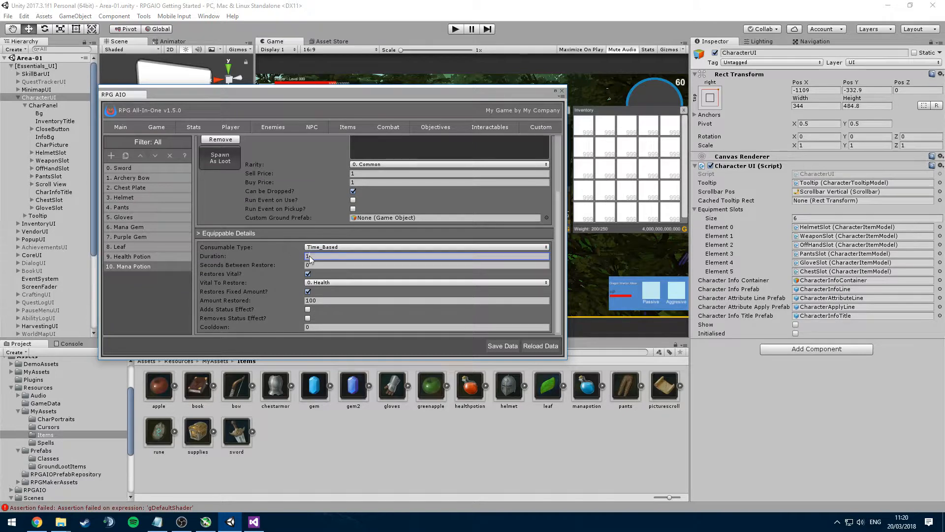
text(3)
click(339, 266)
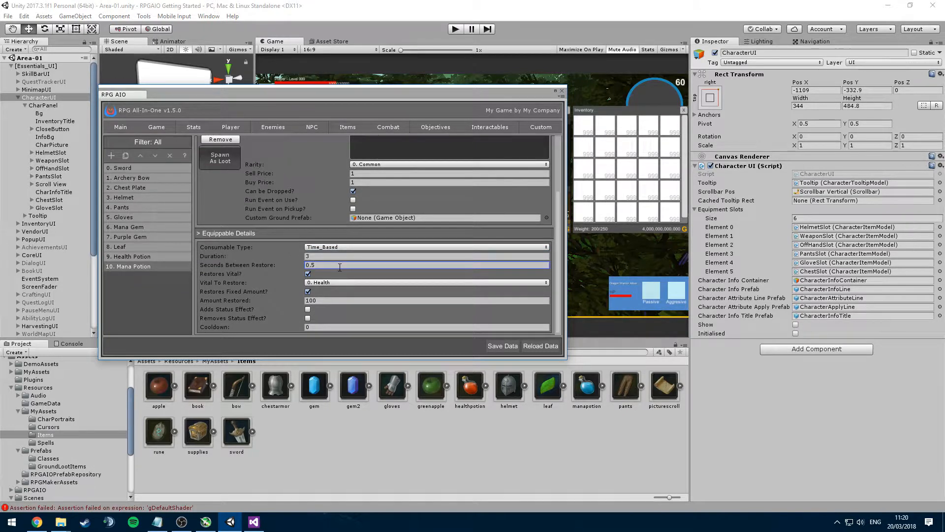
- Set the Mana Potion to restore 50 Mana with a cooldown of 3, and save the data
click(327, 282)
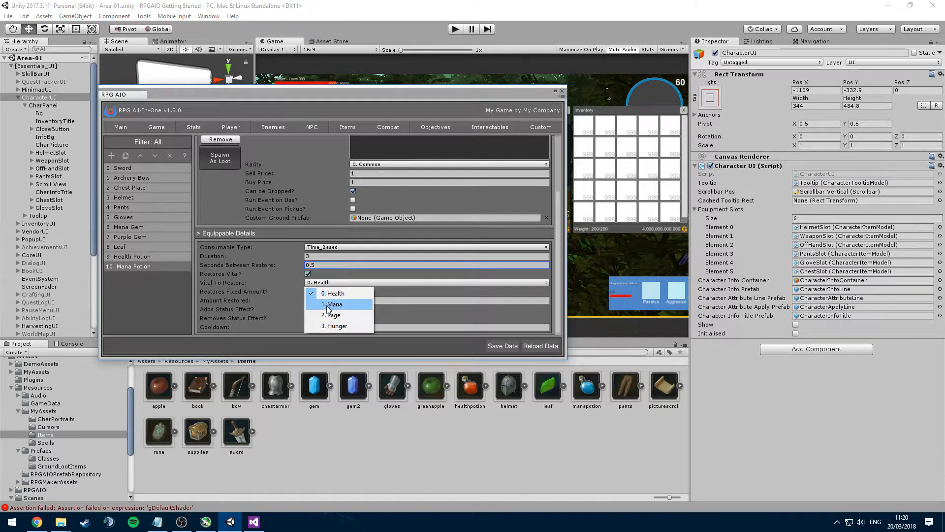
click(329, 308)
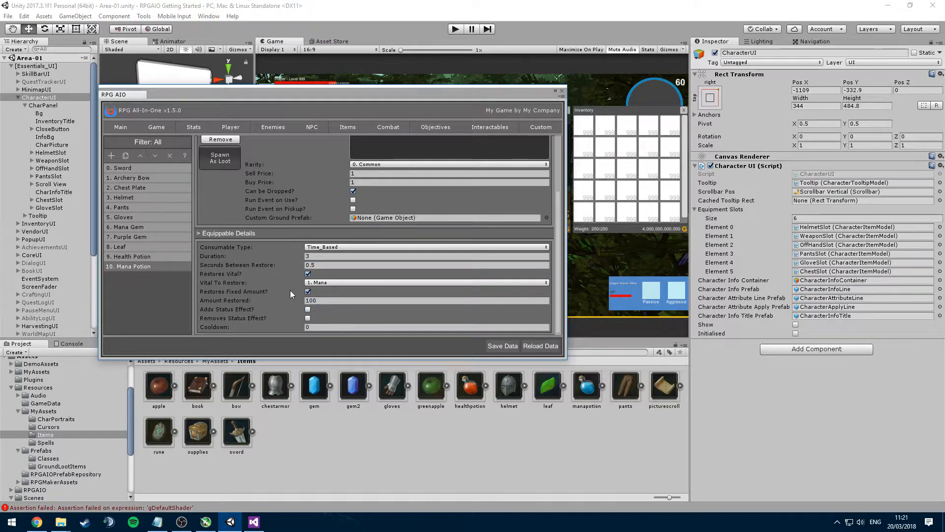
click(318, 301)
text(50)
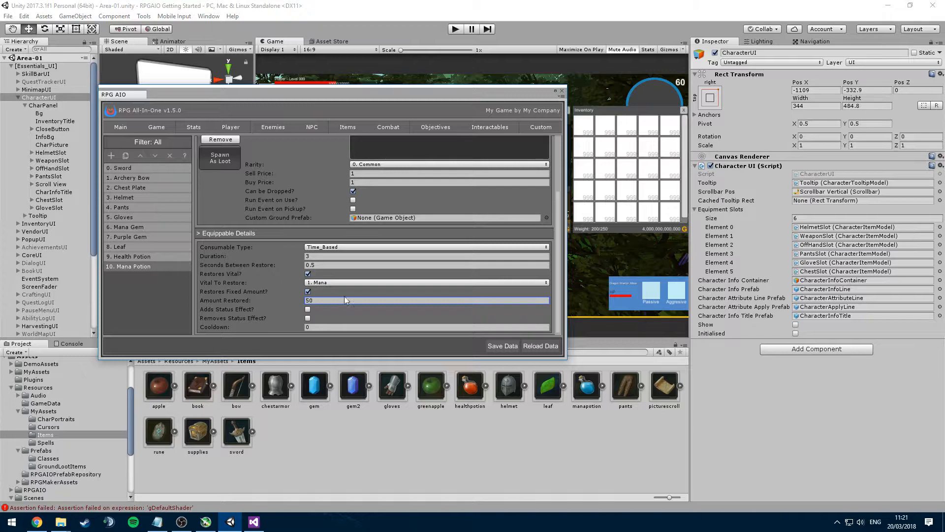
click(385, 327)
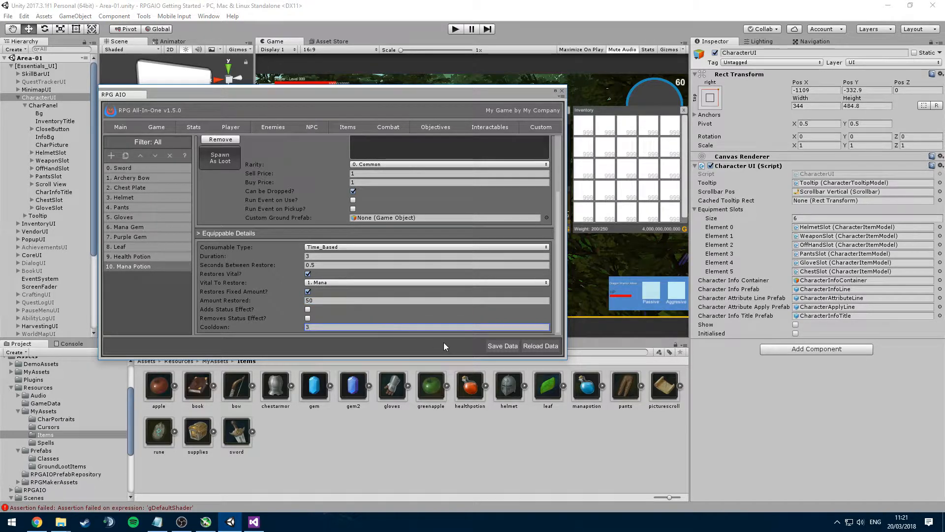
click(494, 348)
- Add a Book item, name it Book and give it the book icon
click(111, 156)
click(147, 216)
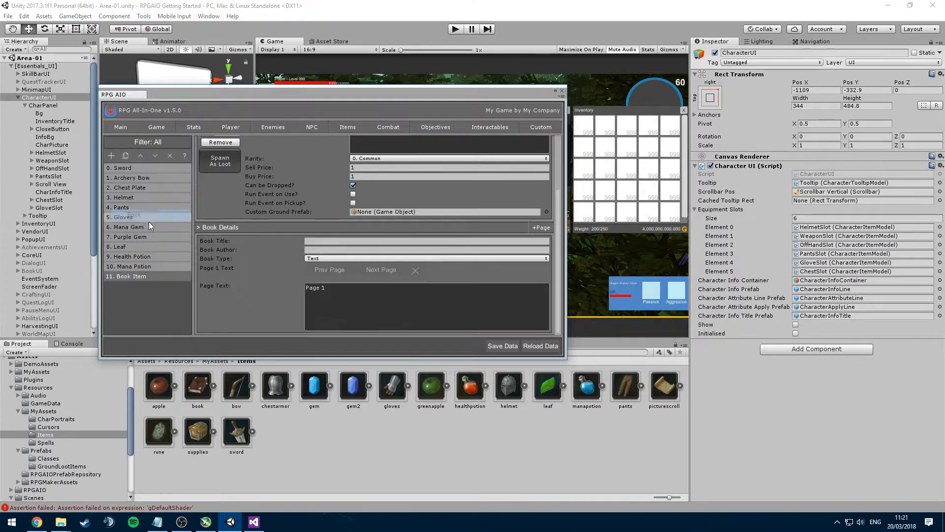
scroll(364, 238, up, 3)
click(382, 170)
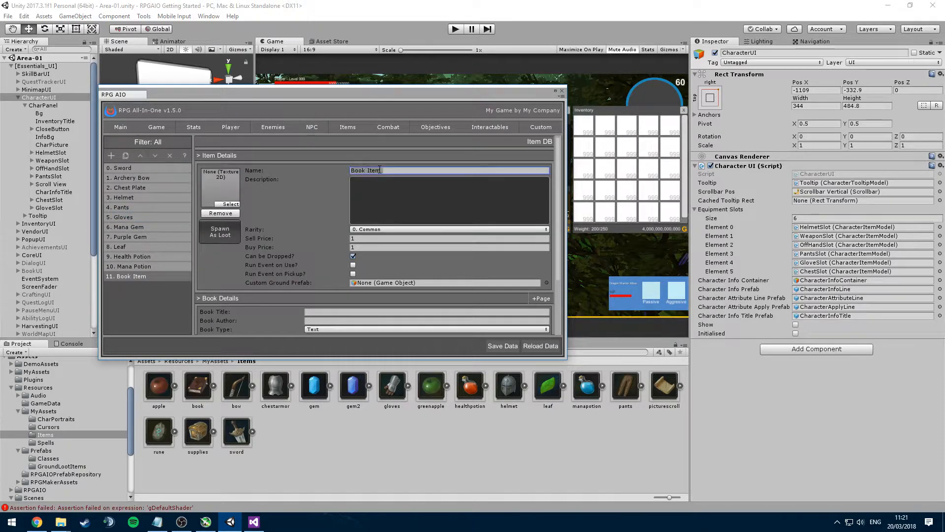
key(BackSpace)
key(BackSpace)
key(BackSpace)
key(BackSpace)
key(BackSpace)
scroll(223, 244, down, 1)
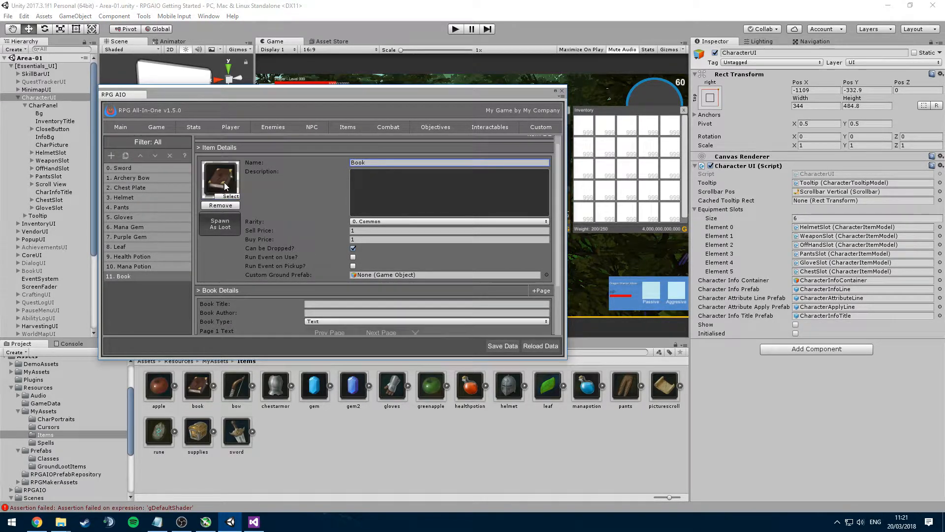
- Set the Book's title to RPGAIO and its author to Dextero Solutions
scroll(329, 231, down, 3)
scroll(338, 238, down, 3)
click(333, 241)
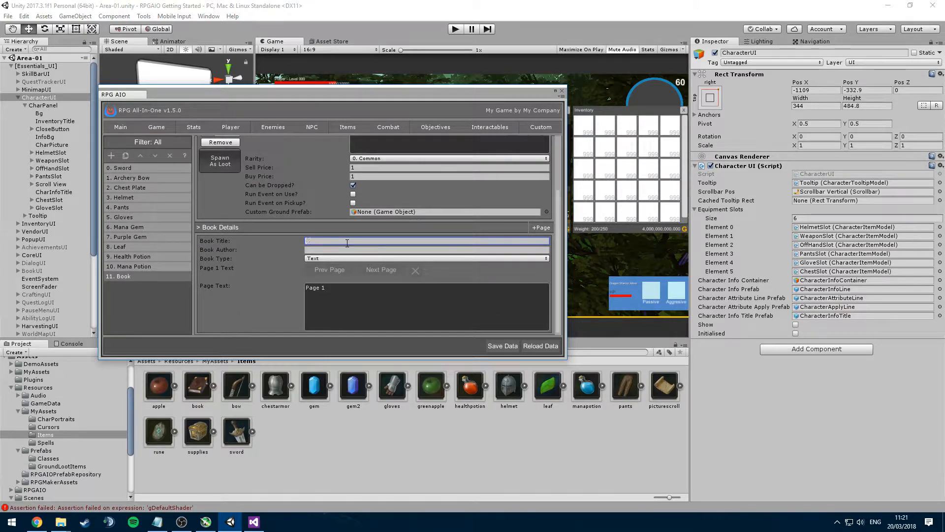
key(Tab)
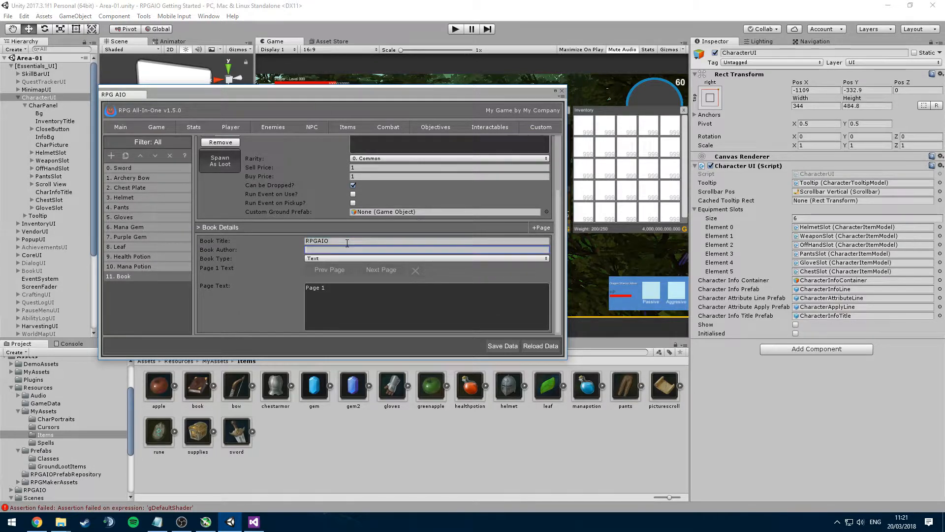
text(Dextero Solutions)
key(Tab)
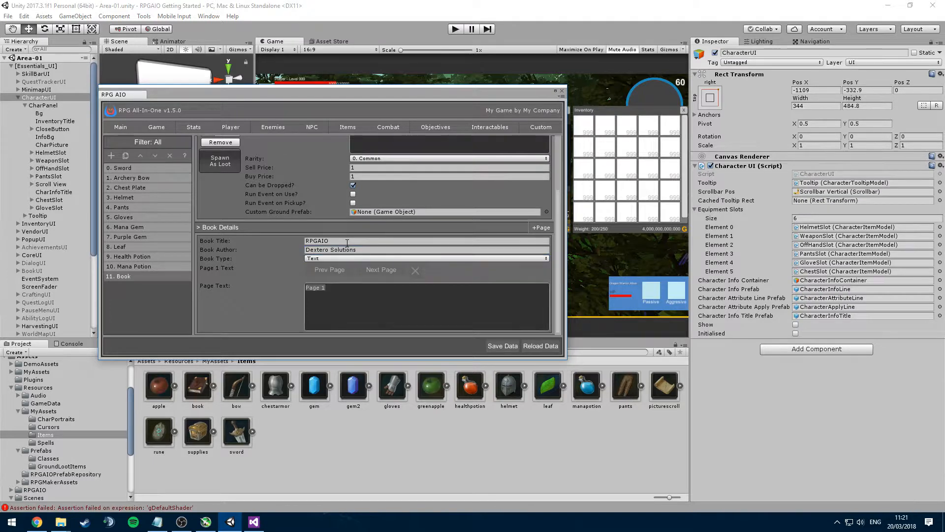
- Write "Welcome to the tutorial" on page 1 and add page 2 reading "In step 1, we will learn about creating a scene"
text(Welcome to the tutorial)
click(541, 228)
click(384, 270)
click(303, 289)
text(In step 1, we will learn about creating a scene)
- Fill page 3 with "In step 2, we will learn about making enemies fight!" and add page 4 reading "The End."
click(366, 272)
drag(385, 290, 256, 273)
text(In step 2, we we)
text(ll learn about making enemies fight!)
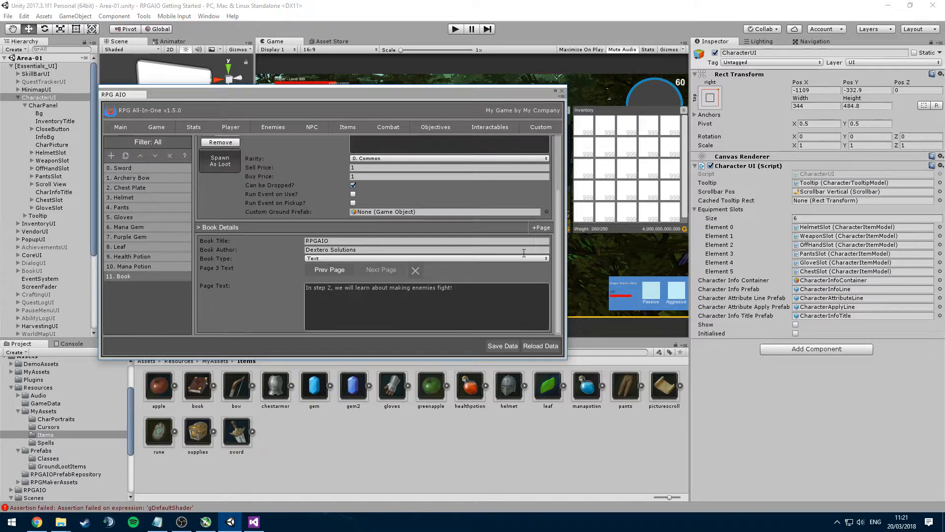
click(541, 227)
click(381, 270)
text(The End.)
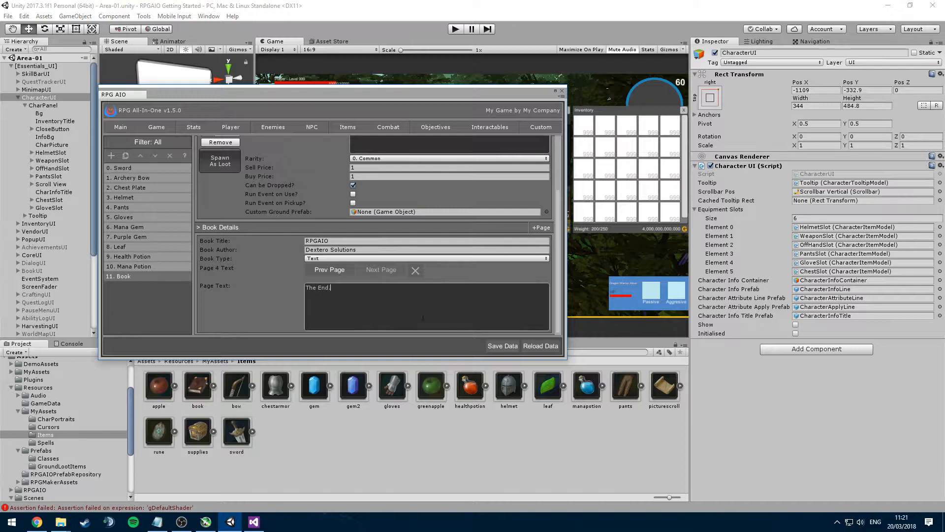
- Add a second Book item of type Picture with the book title Concept Art
click(111, 155)
click(139, 215)
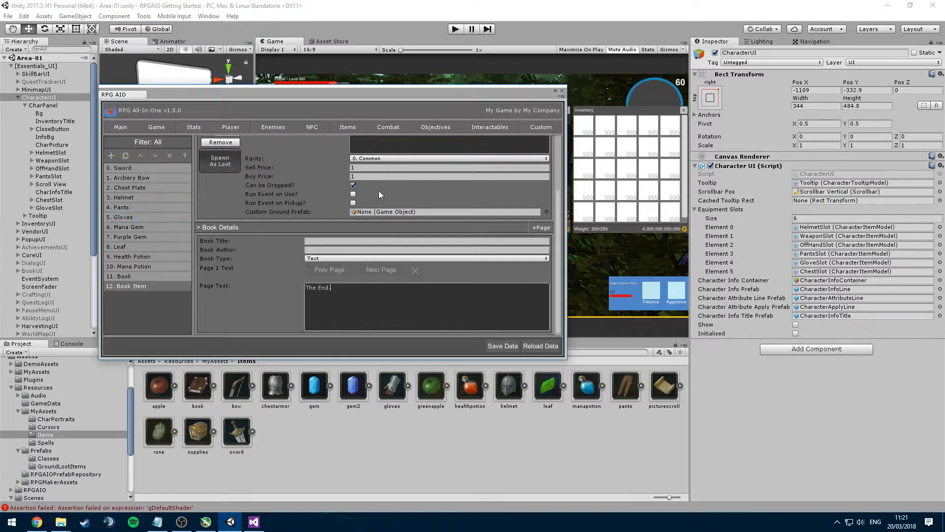
click(323, 270)
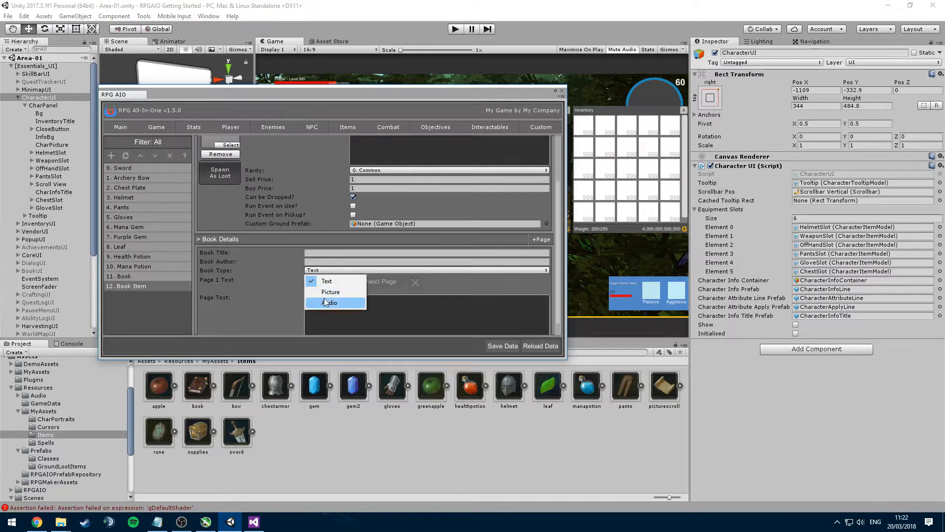
click(326, 290)
scroll(387, 217, down, 2)
click(382, 206)
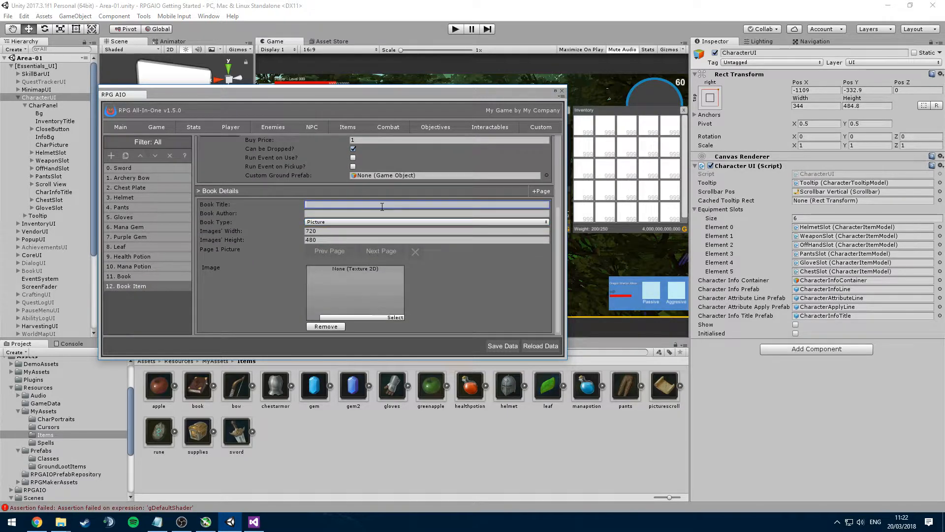
text(Art)
key(Home)
text(Concept)
- Assign the wizard portrait from the CharPortraits folder as the Concept Art book's page 1 image
click(351, 317)
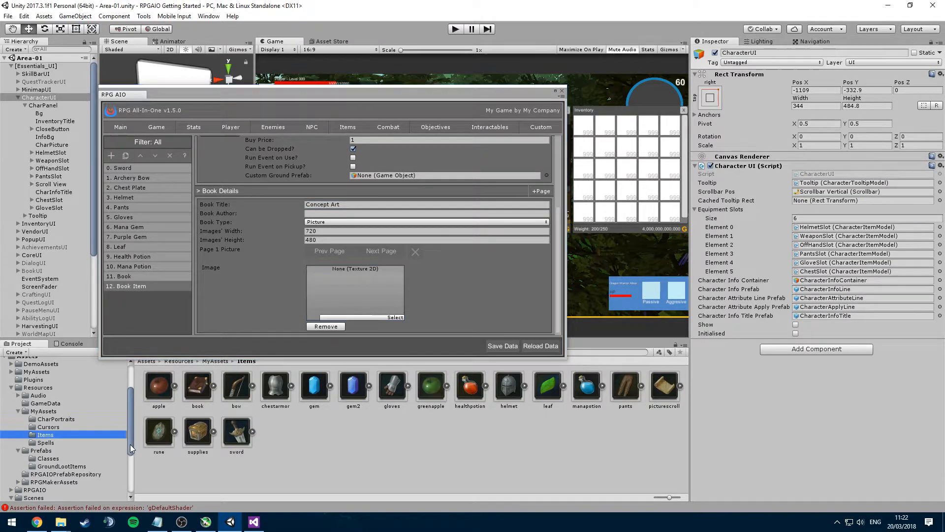
mouse_move(130, 444)
mouse_down()
mouse_move(130, 459)
mouse_move(134, 447)
mouse_up()
click(81, 408)
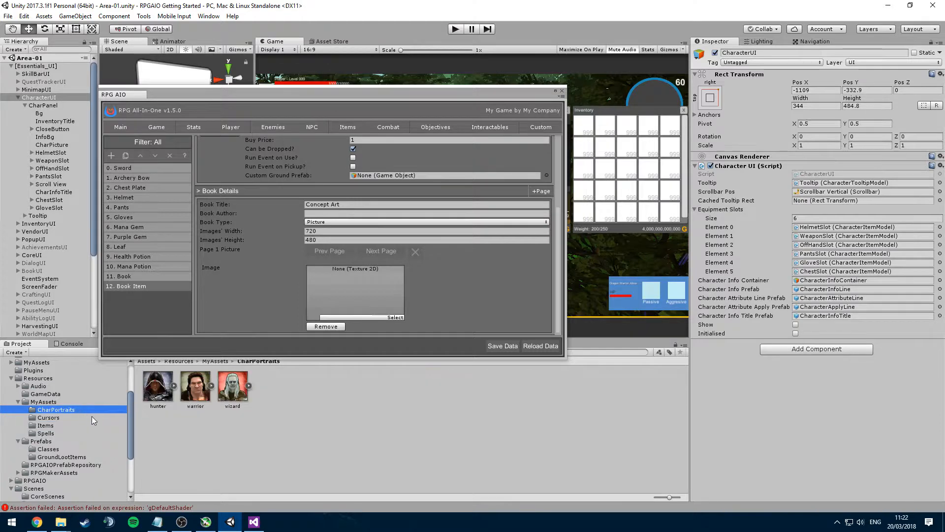
drag(232, 389, 343, 273)
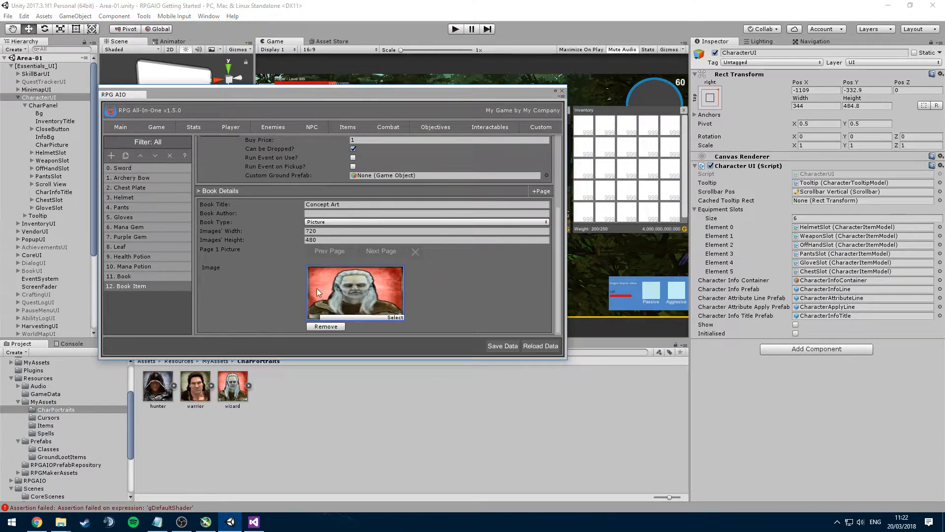
- Set the Concept Art book's image width and height to 500, and save the data
click(353, 232)
text(500)
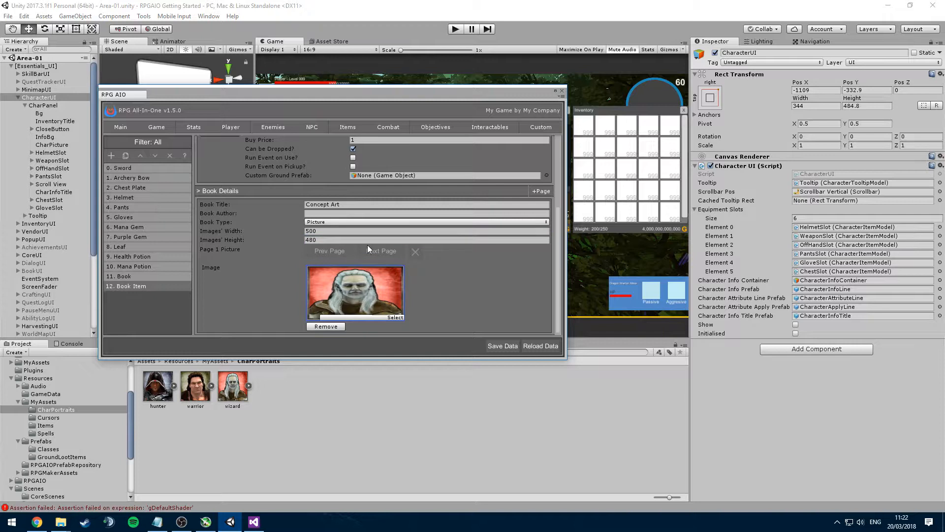
key(Tab)
text(500)
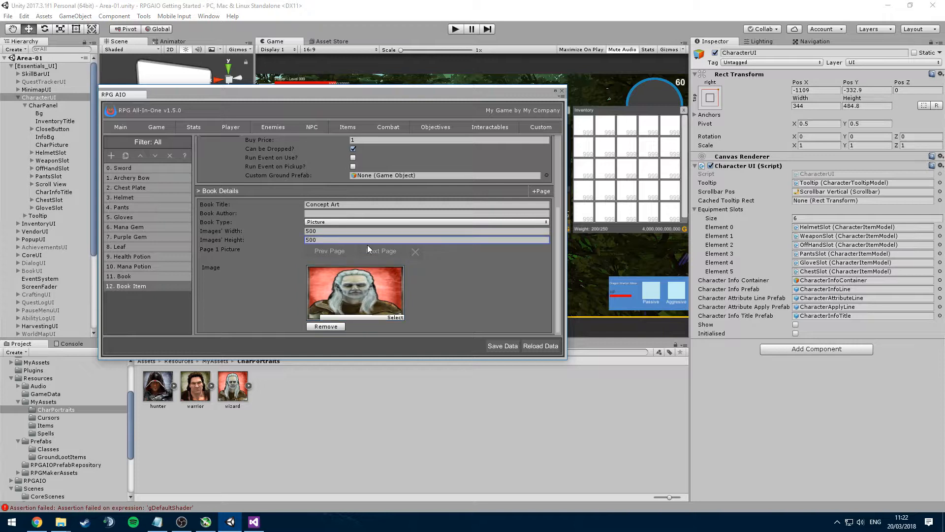
click(501, 345)
- Add a third Book item and rename the Concept Art item to Picture Book
scroll(281, 260, up, 2)
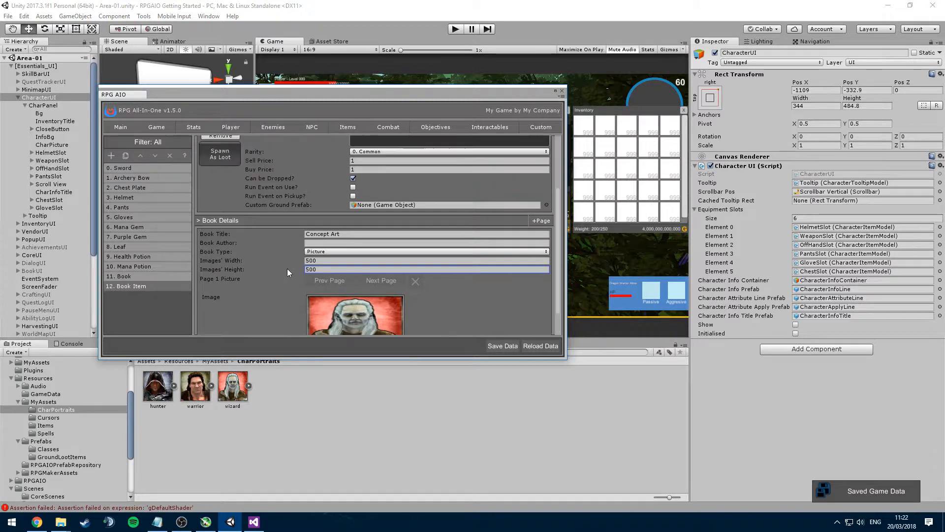
click(125, 155)
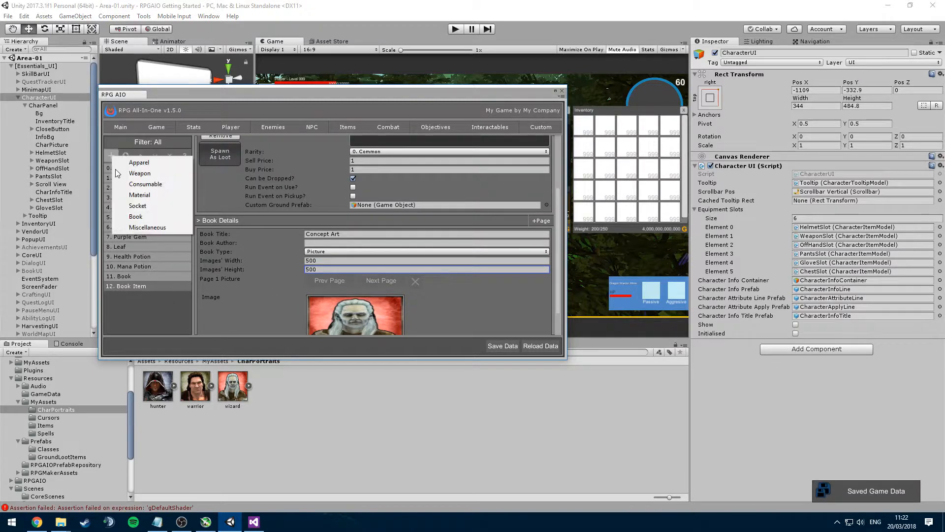
click(149, 214)
scroll(328, 180, up, 2)
scroll(328, 182, up, 2)
click(386, 170)
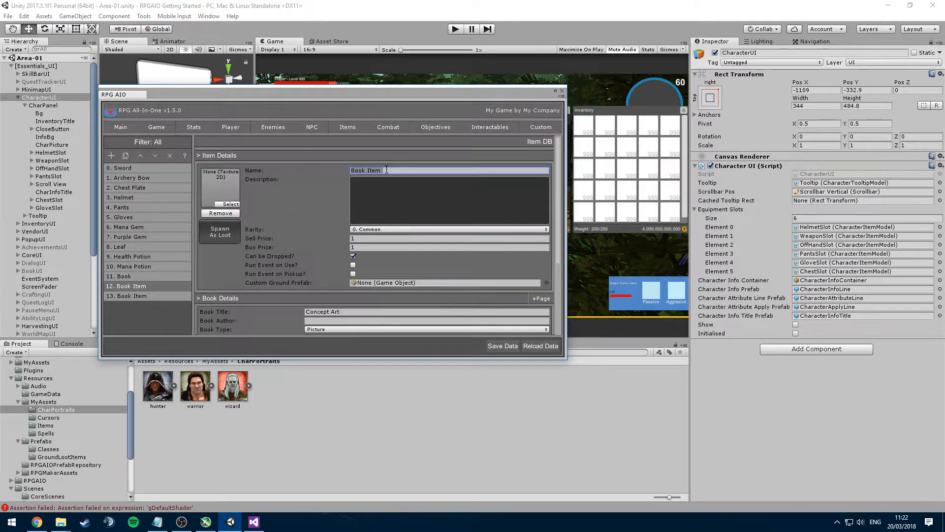
text(Picture Book)
- Rename the newest Book item to Audio Book
click(148, 296)
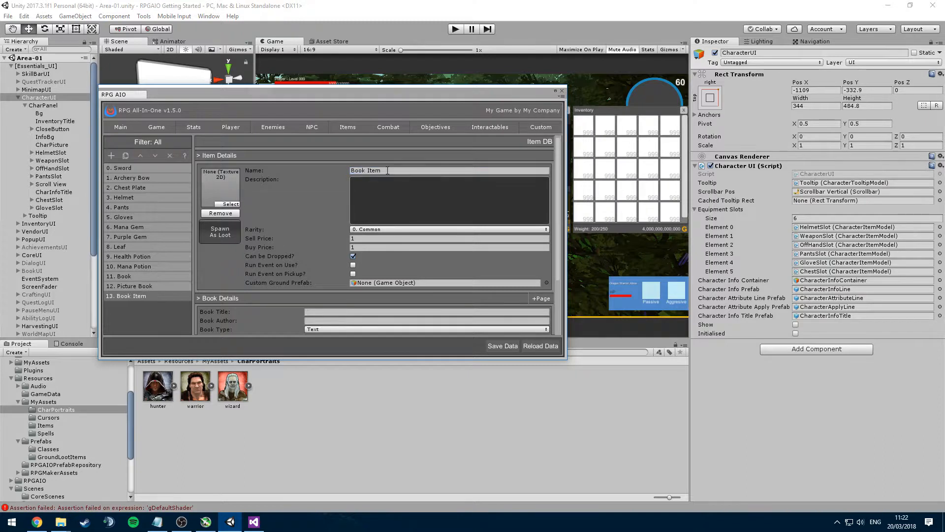
click(387, 171)
text(Audio Book)
- Title the Audio Book "Music by Someone" and set its book type to Audio
scroll(336, 214, down, 3)
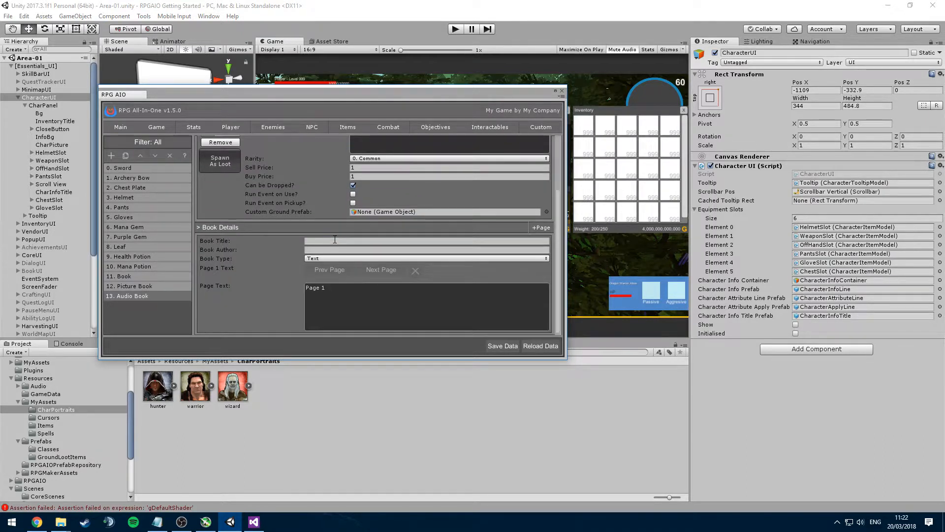
click(335, 239)
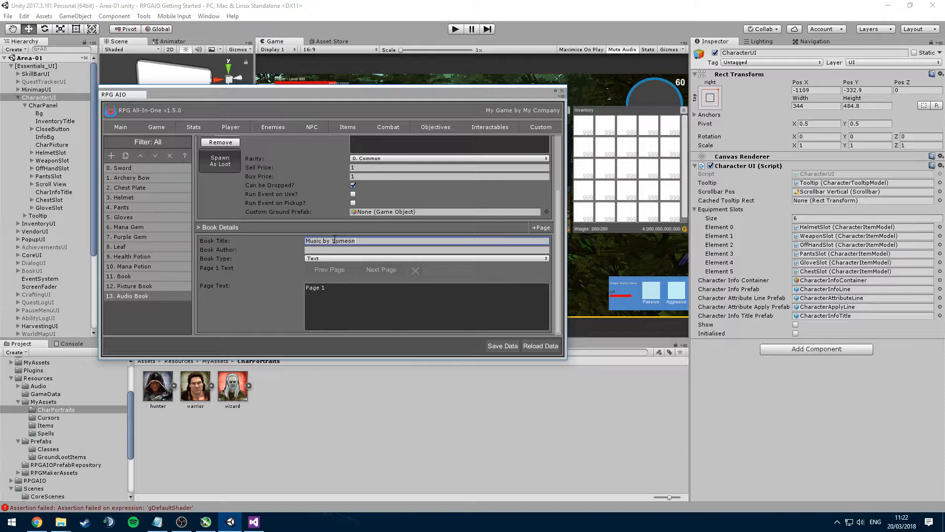
click(357, 258)
click(330, 285)
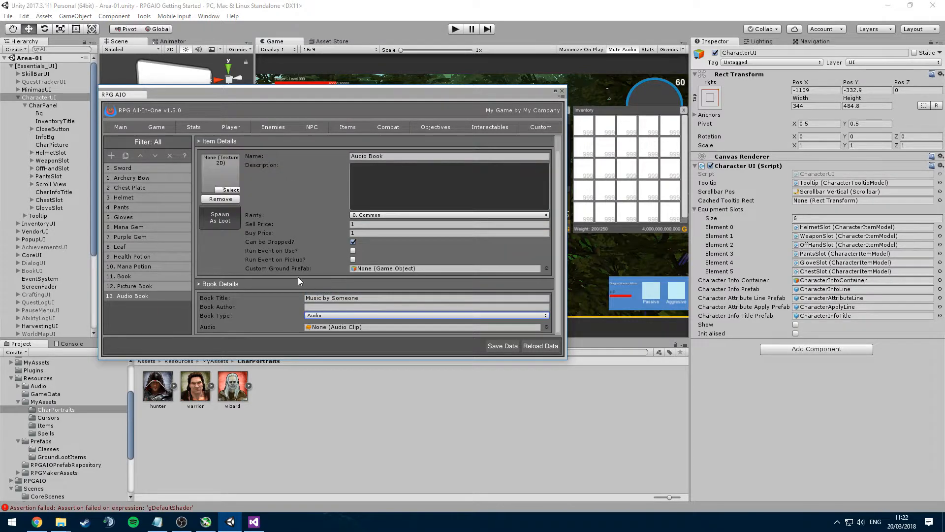
- Assign the dragongrowl2 audio clip to the Audio Book
click(546, 327)
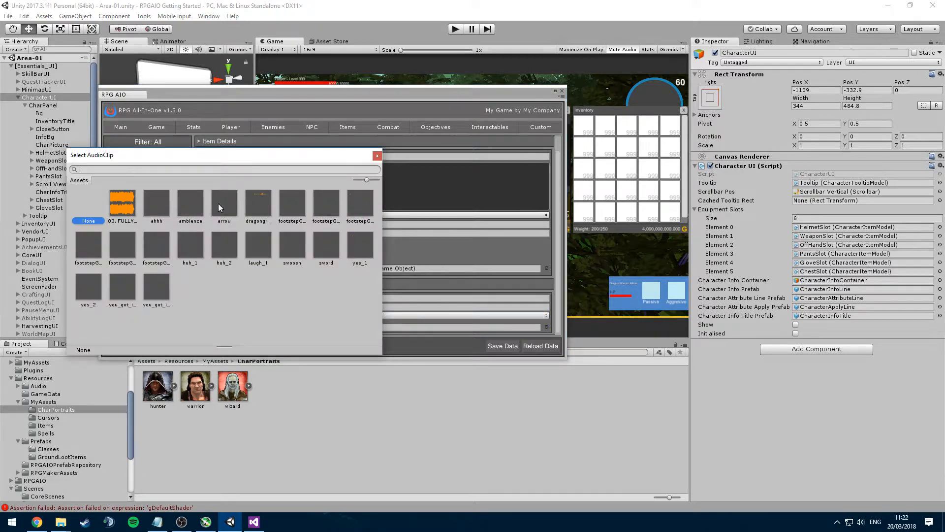
click(123, 203)
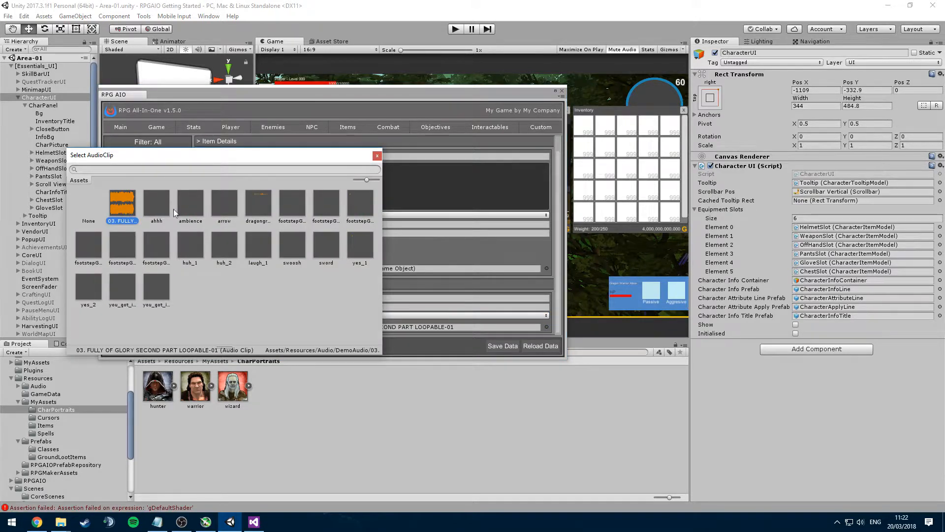
click(257, 201)
double_click(256, 202)
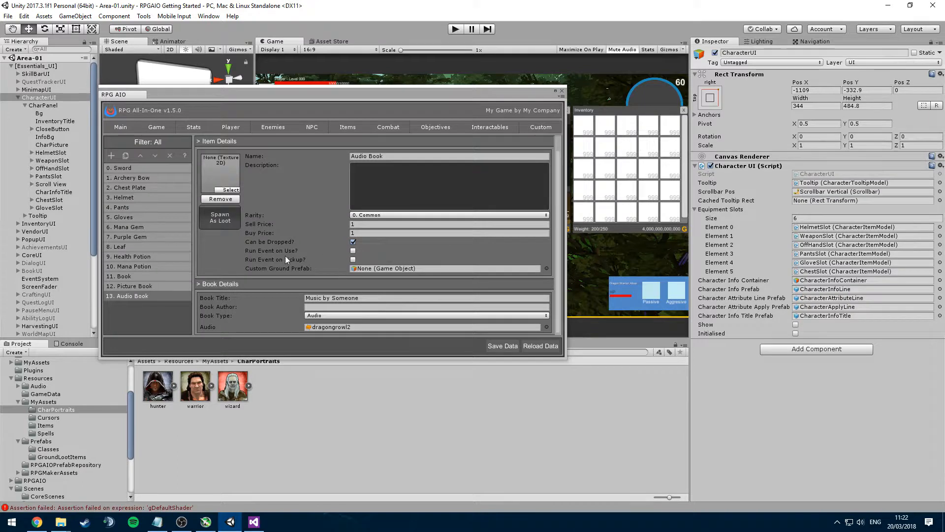
- Change the Audio Book's title to Scary Sound and save the data
click(368, 298)
text(Scary Sound)
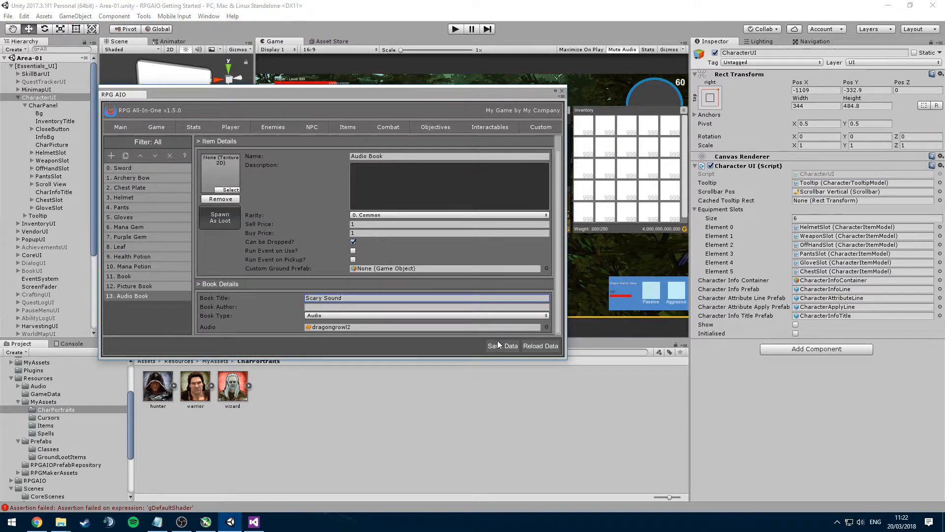
click(498, 342)
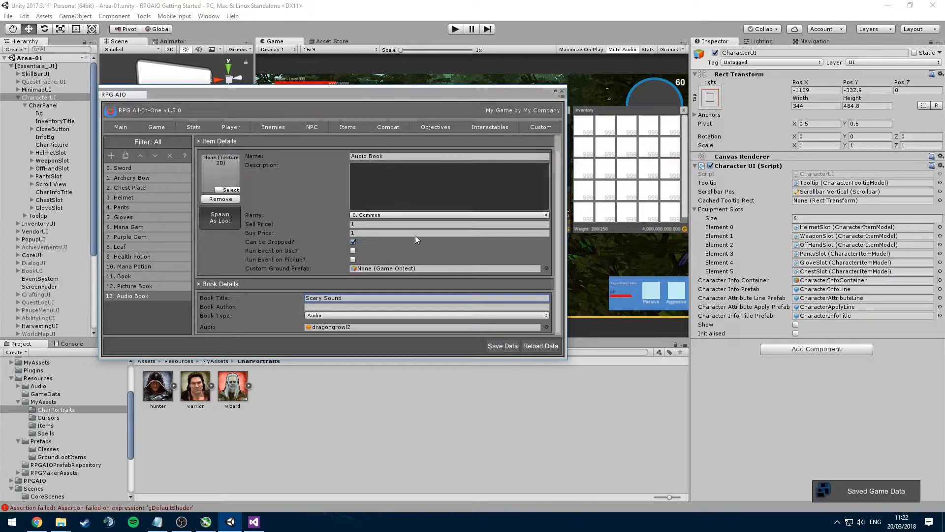
- Assign the picturescroll image from the Items folder as the Audio Book's icon
click(67, 426)
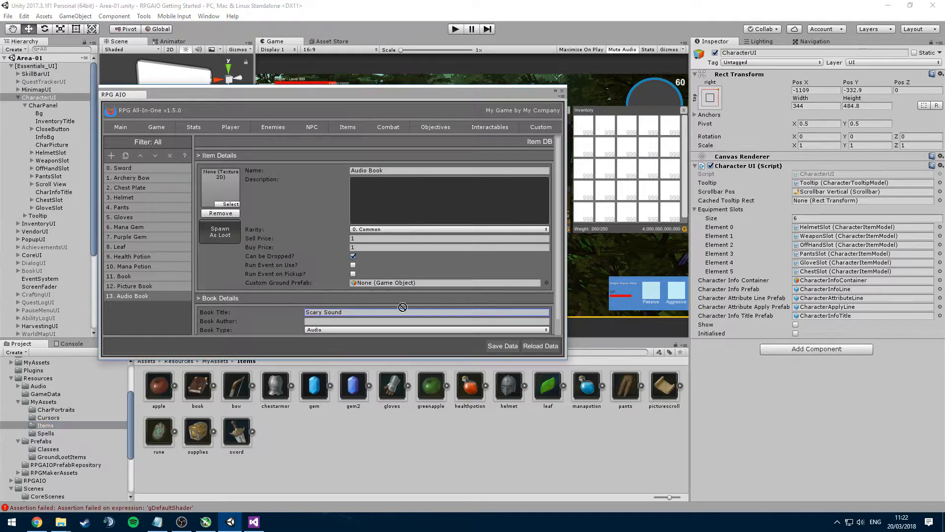
click(170, 288)
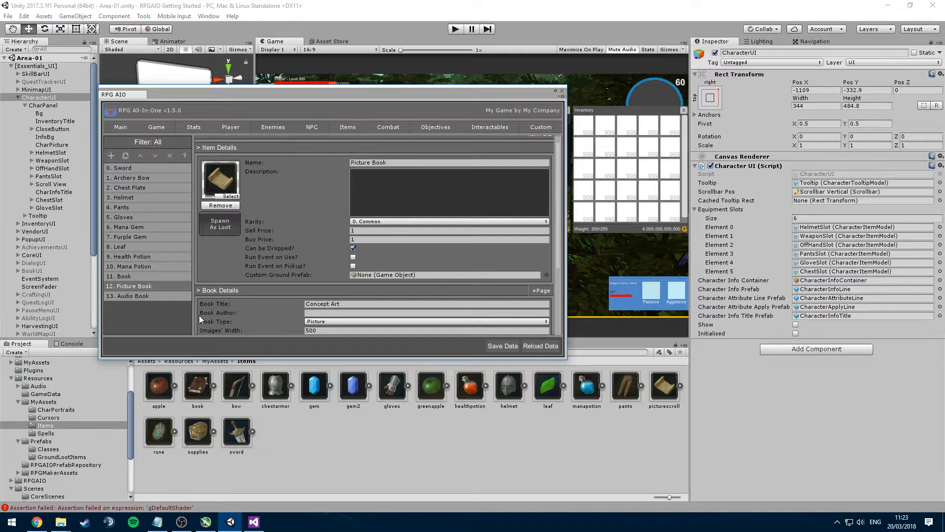
- Review the details of the created items, from the weapons and apparel through the gems, potions and books
click(153, 217)
click(149, 198)
click(147, 176)
click(142, 168)
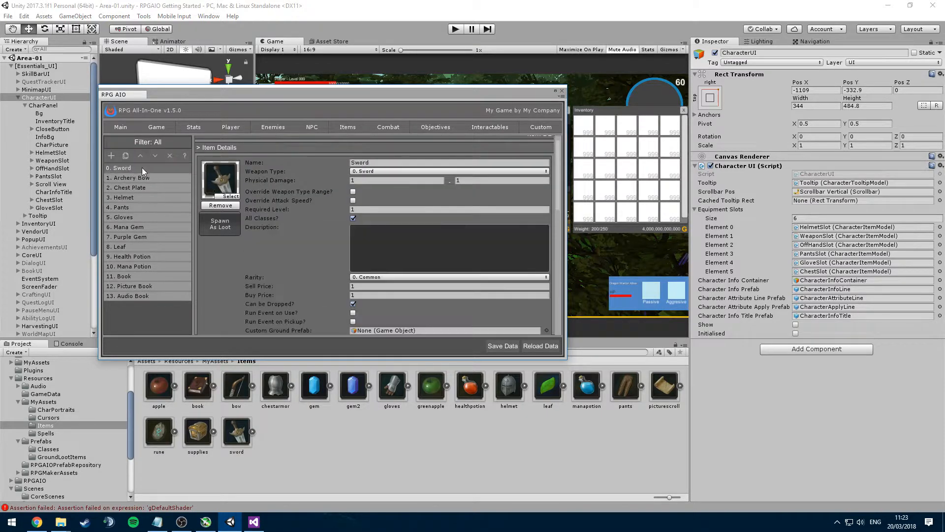
click(135, 175)
click(140, 187)
click(143, 197)
click(142, 208)
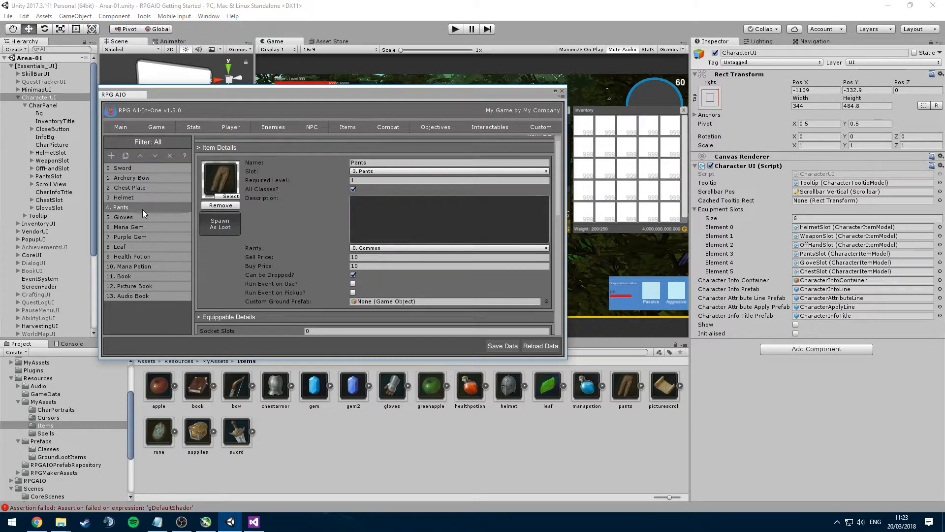
click(143, 217)
click(143, 227)
click(144, 237)
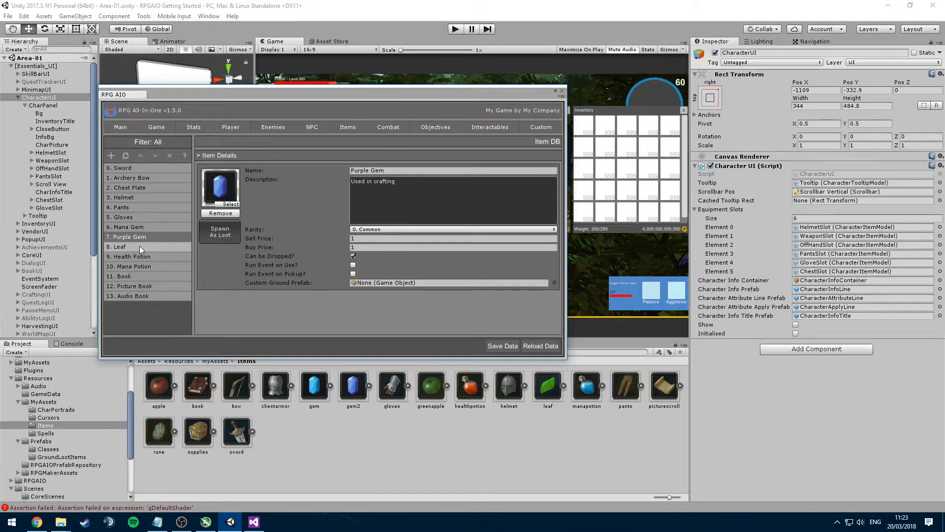
click(140, 246)
click(148, 257)
click(151, 266)
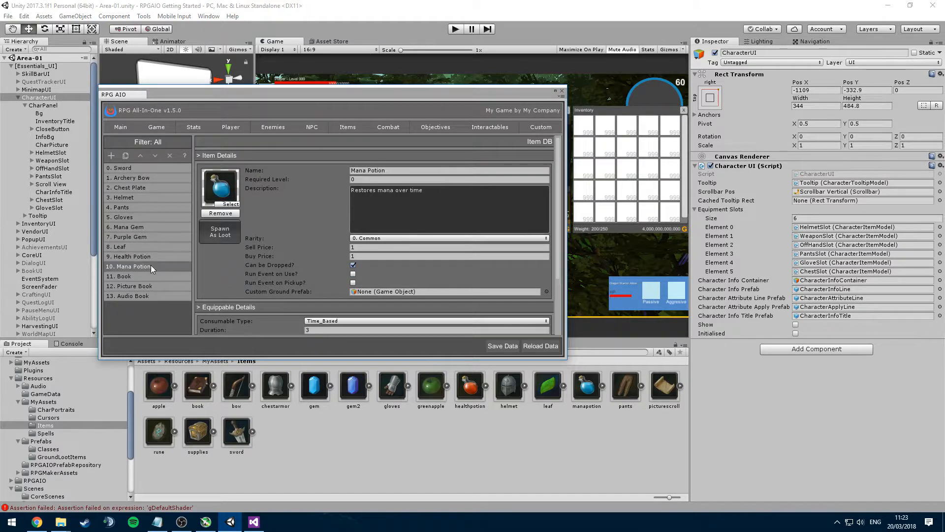
click(143, 276)
click(143, 286)
click(144, 296)
- Add a Miscellaneous item named Junk and give it the picturescroll icon
click(111, 155)
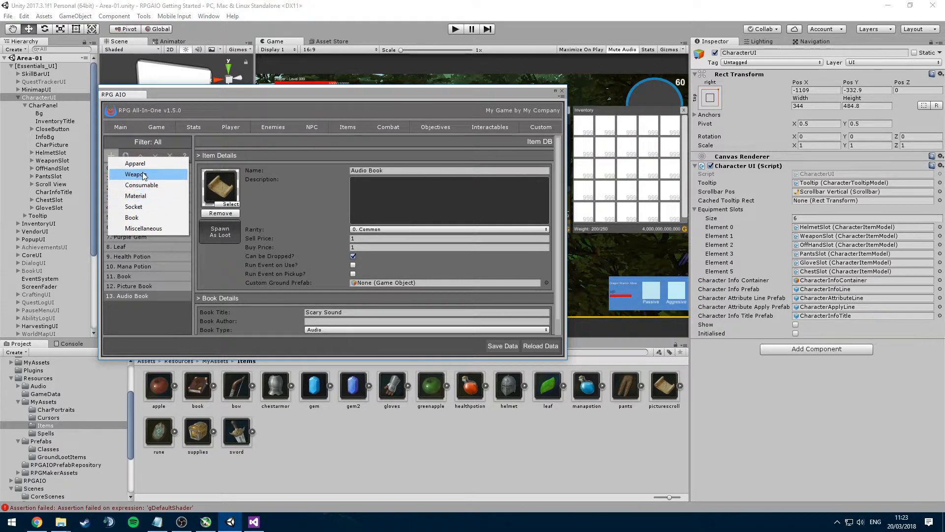
click(159, 304)
click(117, 156)
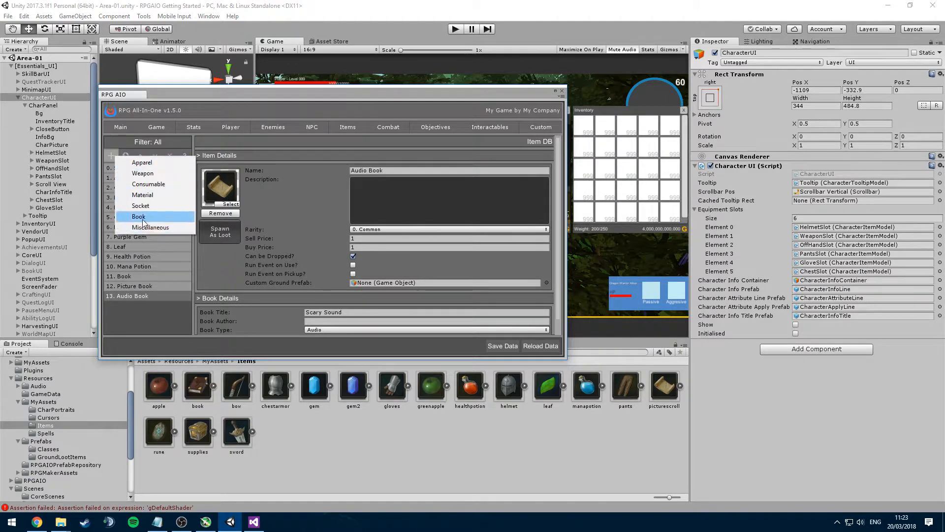
click(143, 221)
click(388, 171)
text(Junk)
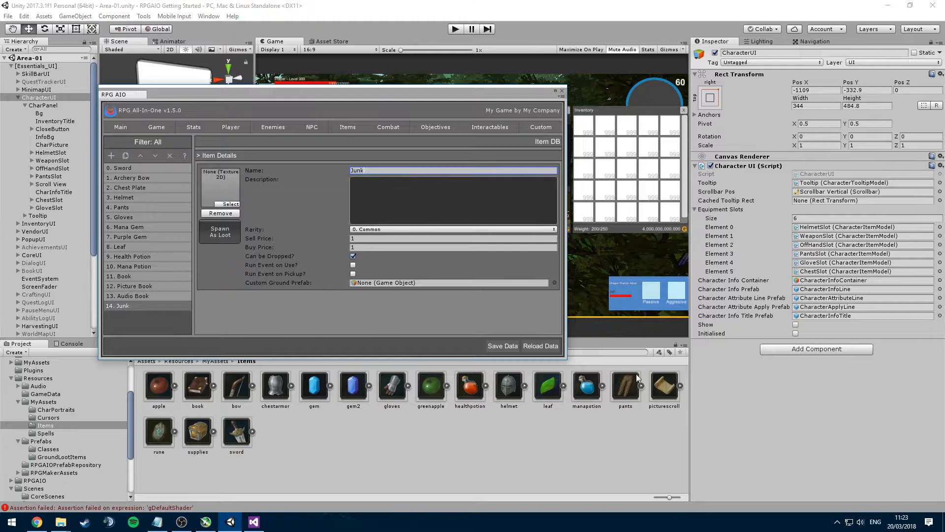
drag(670, 388, 220, 186)
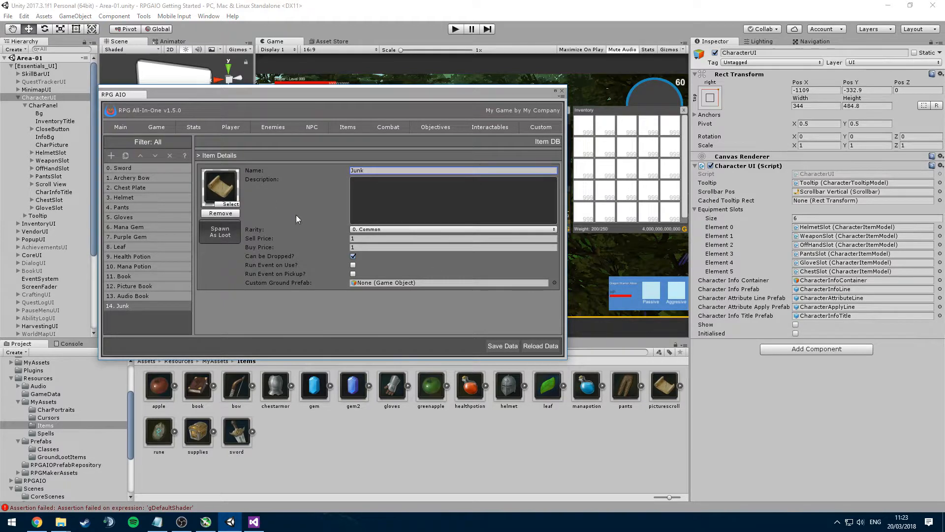
- Set the Junk item's sell price to 0 and its buy price to 15
click(370, 246)
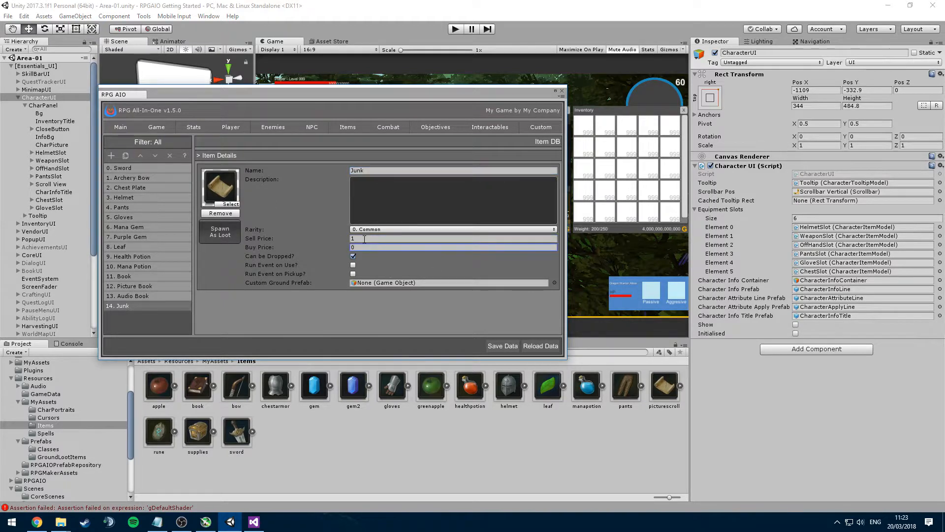
click(364, 239)
text(0)
click(365, 247)
click(366, 239)
click(368, 246)
text(15)
- Look back through the item list from the Audio Book up to the Sword
click(161, 296)
click(155, 276)
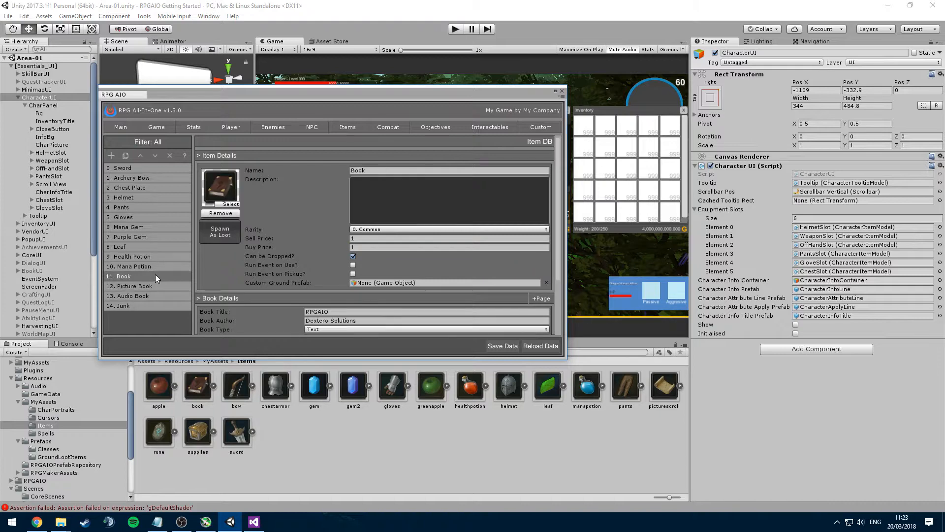
click(154, 266)
click(155, 258)
click(152, 246)
click(149, 224)
click(147, 207)
click(146, 195)
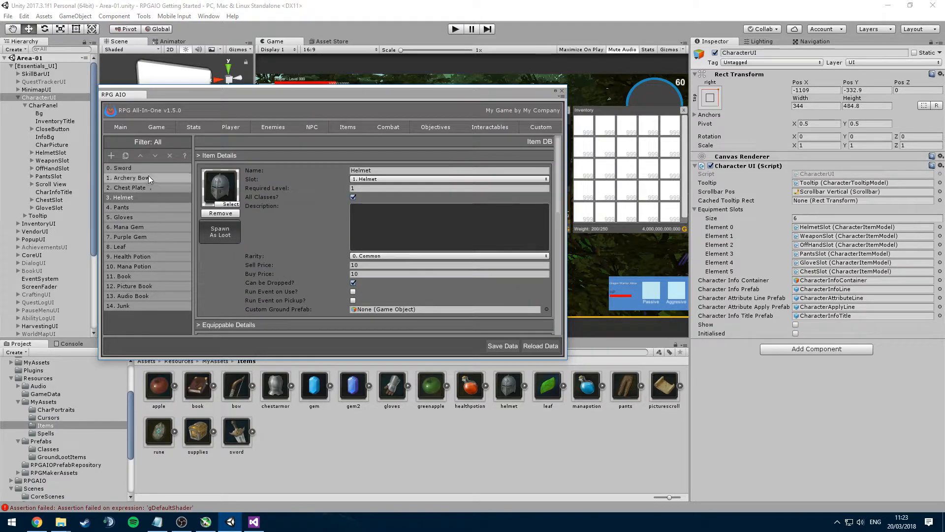
click(149, 176)
click(151, 168)
- Collapse [Essentials_UI] in the scene hierarchy and focus the scene view on [Essentials_SpawnPosition]
drag(274, 95, 331, 148)
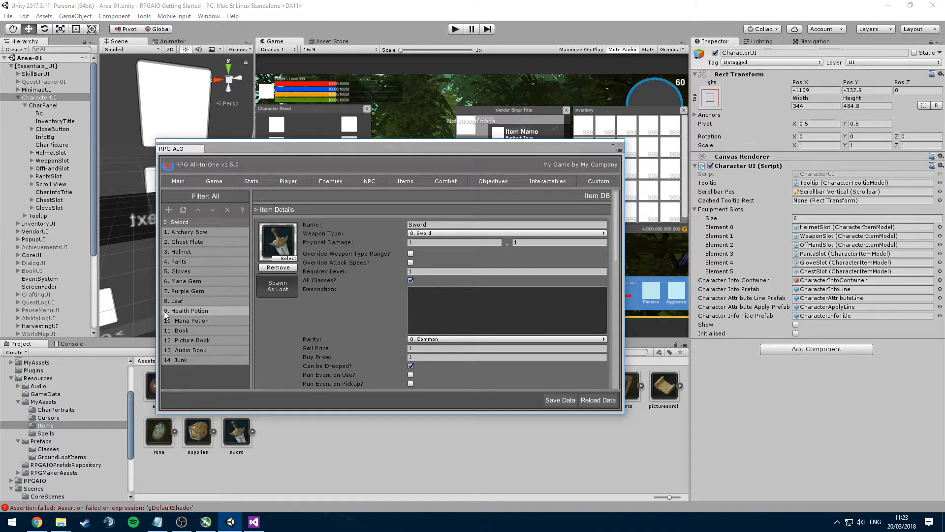
click(132, 380)
drag(132, 380, 128, 447)
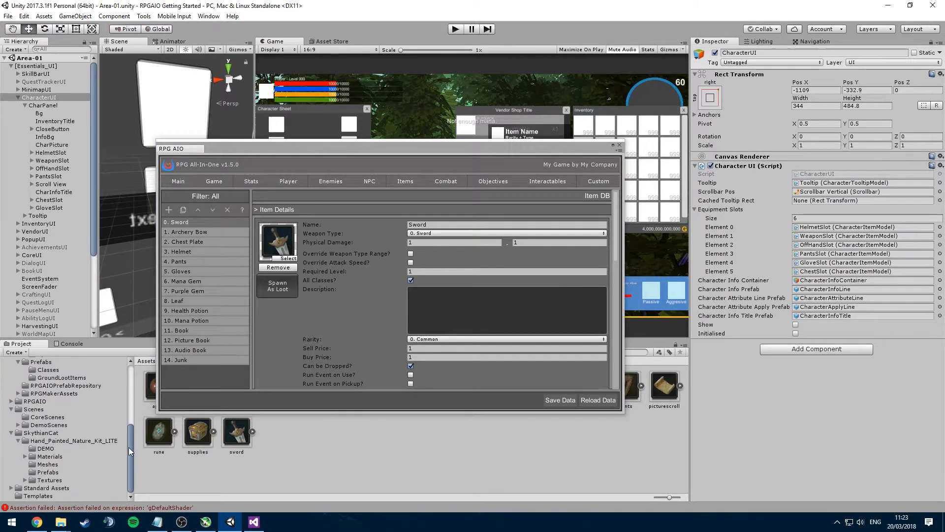
drag(256, 146, 365, 226)
click(18, 97)
click(11, 66)
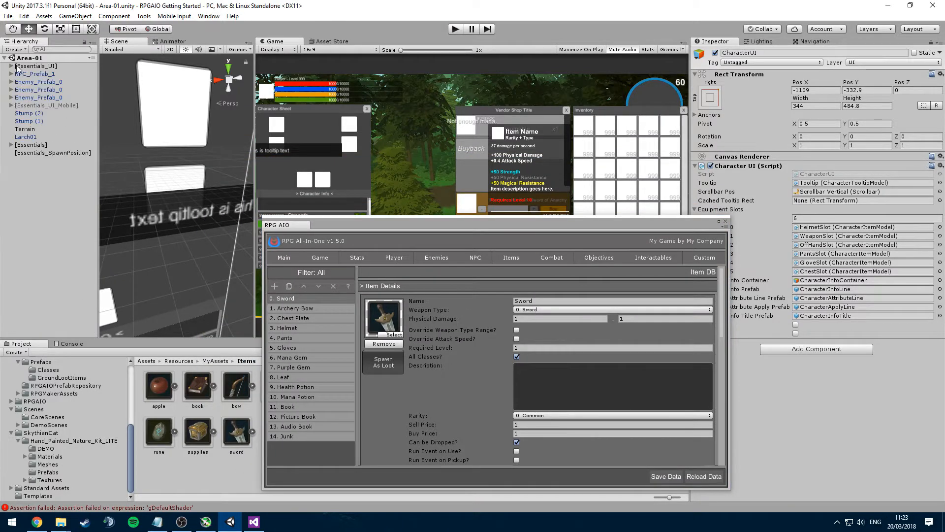
click(58, 96)
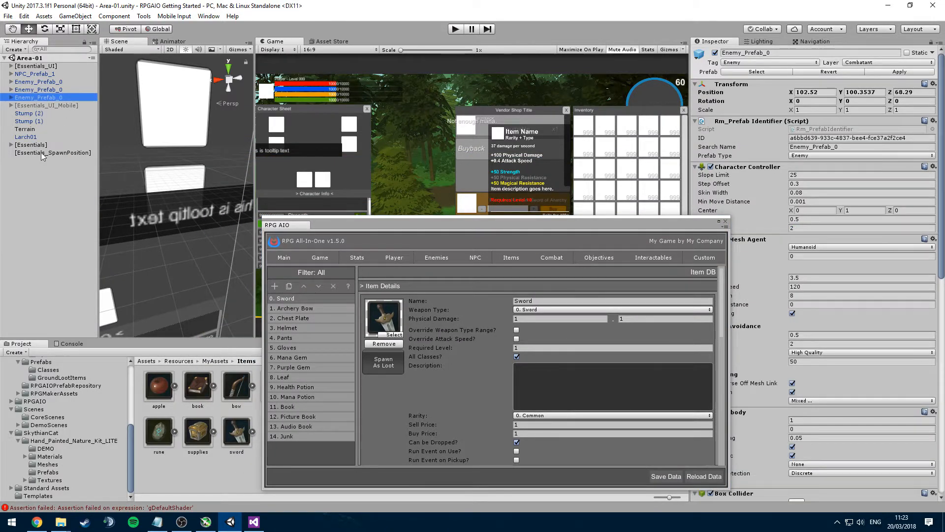
double_click(40, 152)
- Spawn the Sword as a lootable object in Area-01 and select it
click(356, 344)
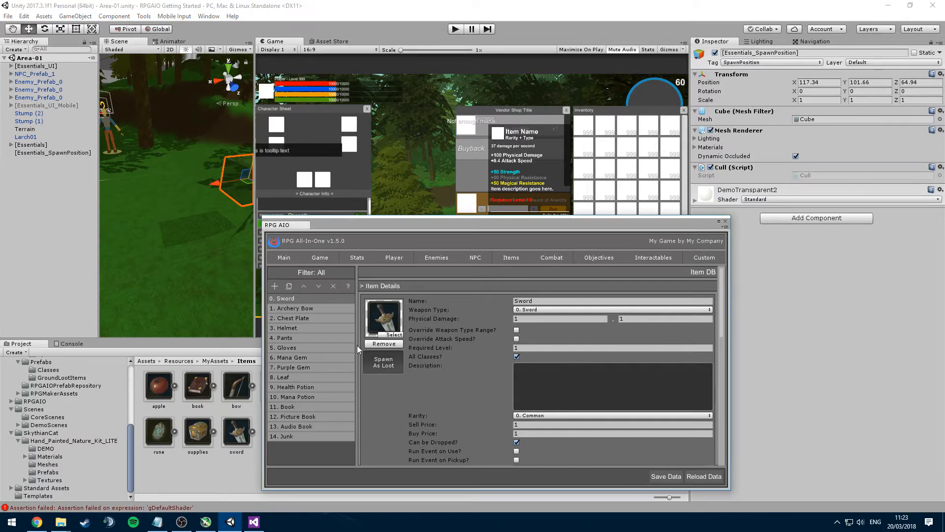
click(383, 362)
click(58, 160)
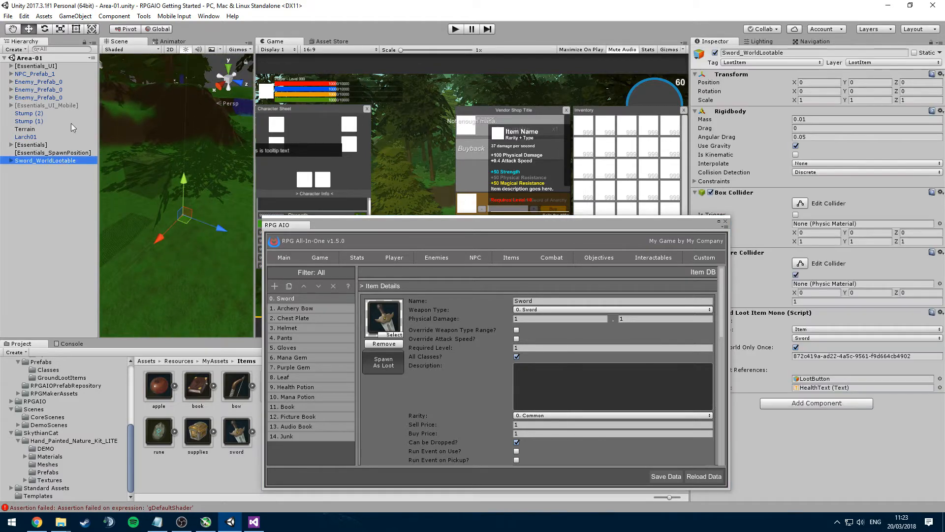
- Bring the lootable sword into the scene view and place it near the ground at about X 116.81, Y 101.04, Z 66.62
click(75, 17)
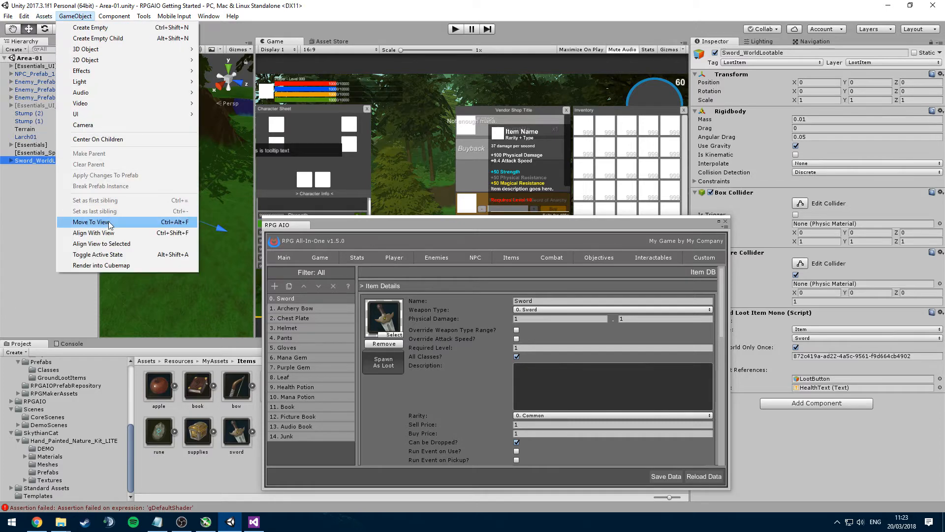
click(99, 220)
drag(179, 182, 186, 211)
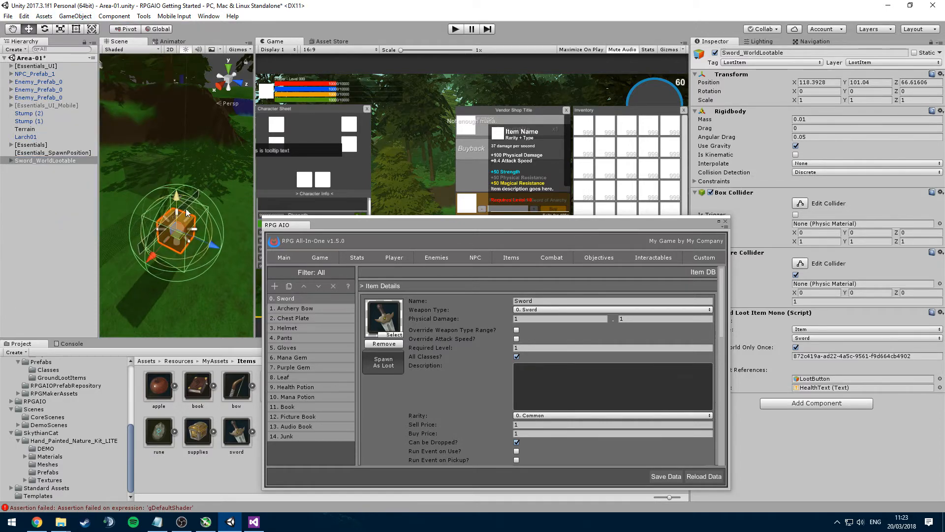
drag(152, 249, 186, 225)
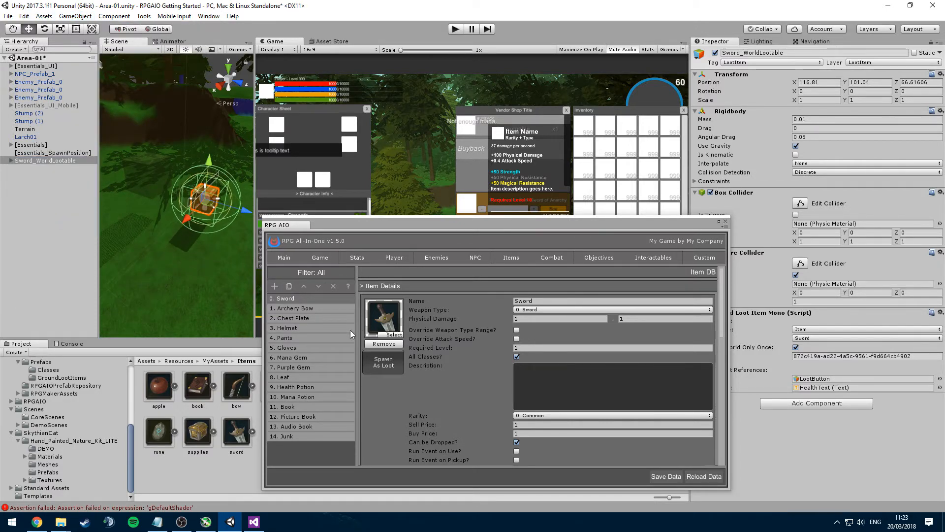